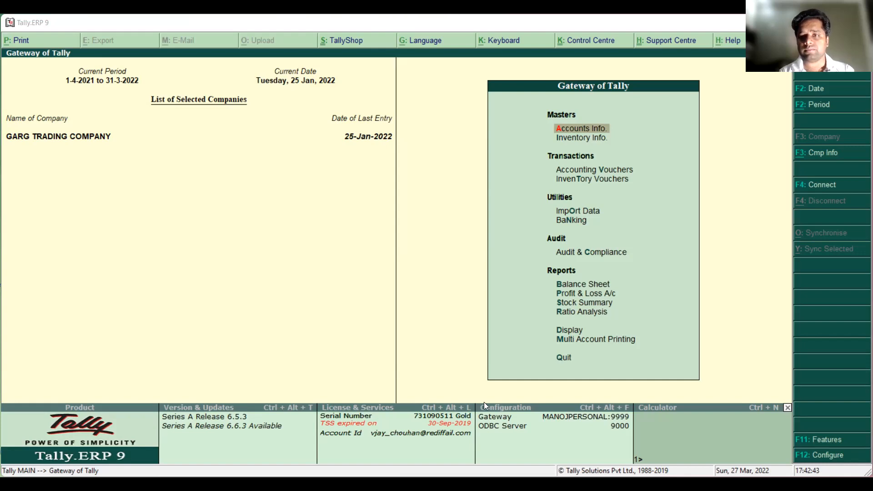
# Switch to the GST portal in the browser and open the Matching Offline Tool page from the offline tools
pyautogui.hotkey('alt', 'Tab')
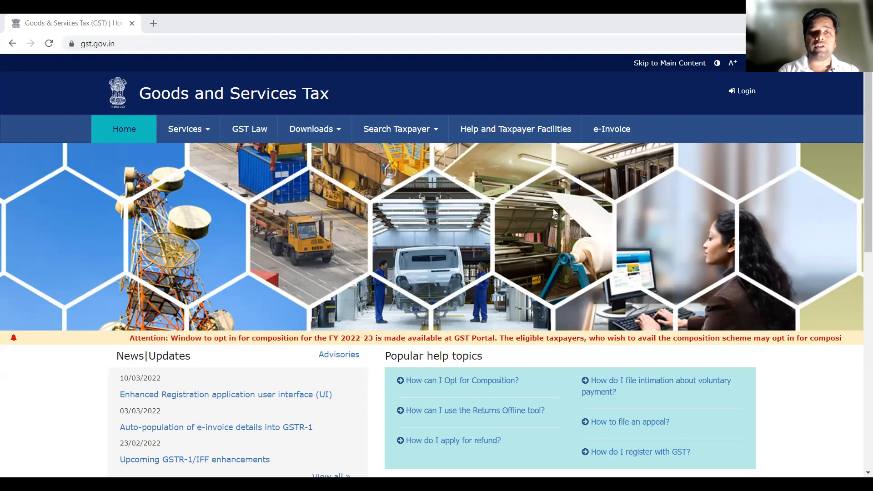
pyautogui.click(310, 132)
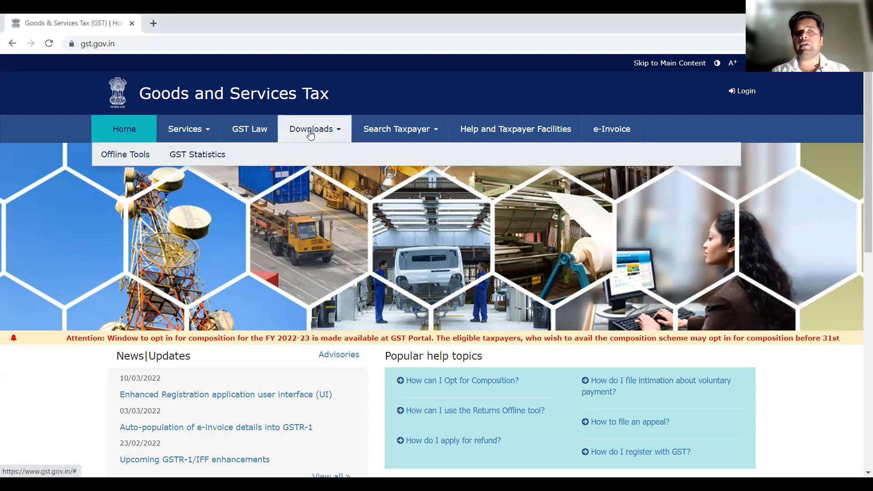
pyautogui.click(137, 157)
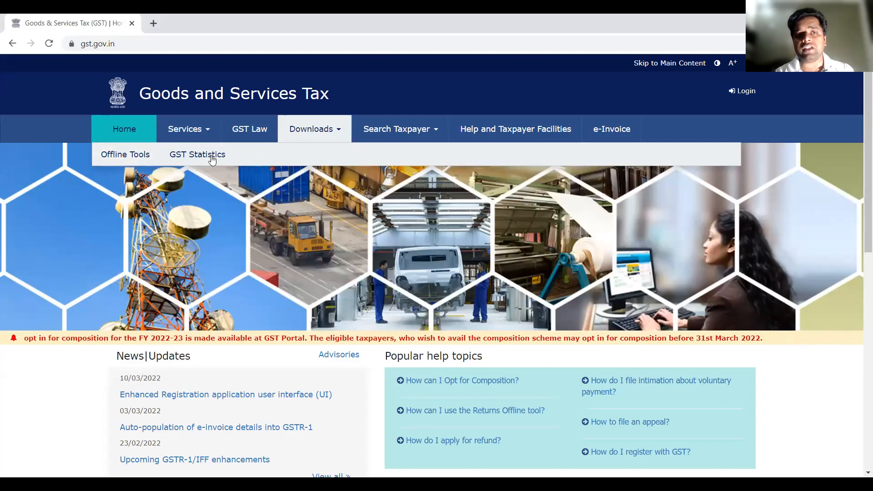
pyautogui.moveTo(147, 157)
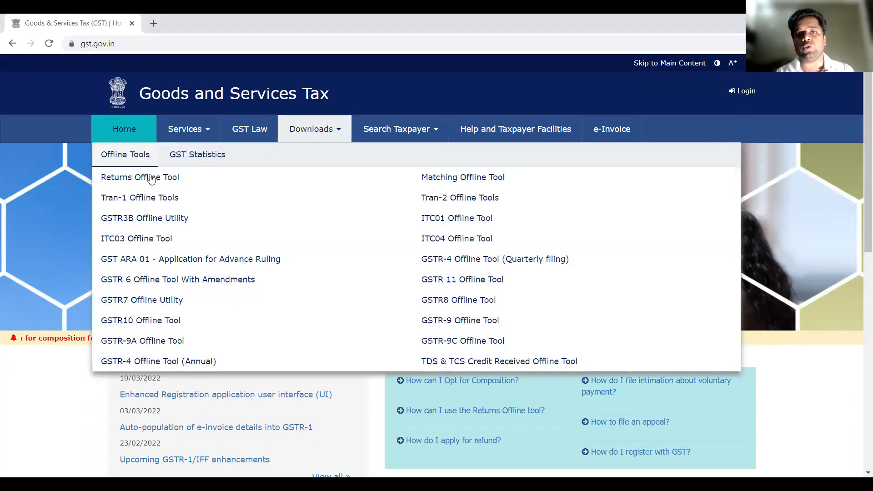
pyautogui.click(445, 180)
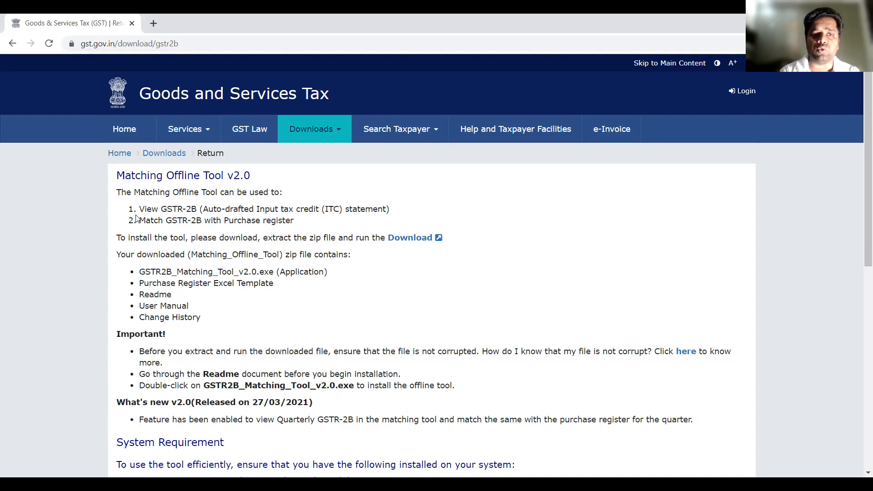
# Download the Matching Offline Tool v2.0 zip file, confirming the utility download
pyautogui.moveTo(138, 210); pyautogui.dragTo(198, 210)
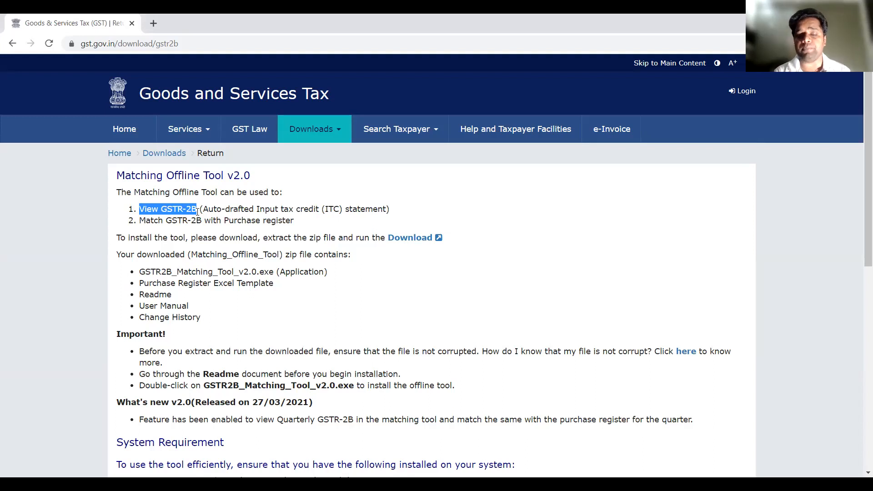
pyautogui.moveTo(139, 221); pyautogui.dragTo(291, 223)
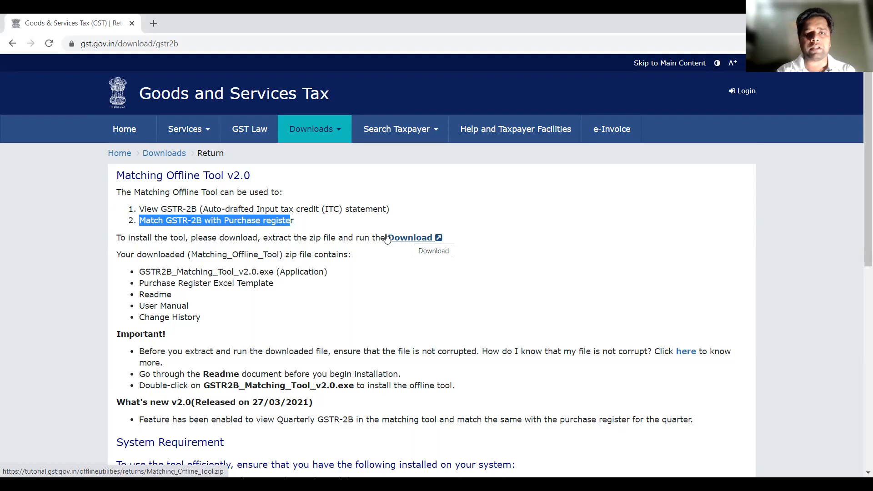
pyautogui.click(402, 241)
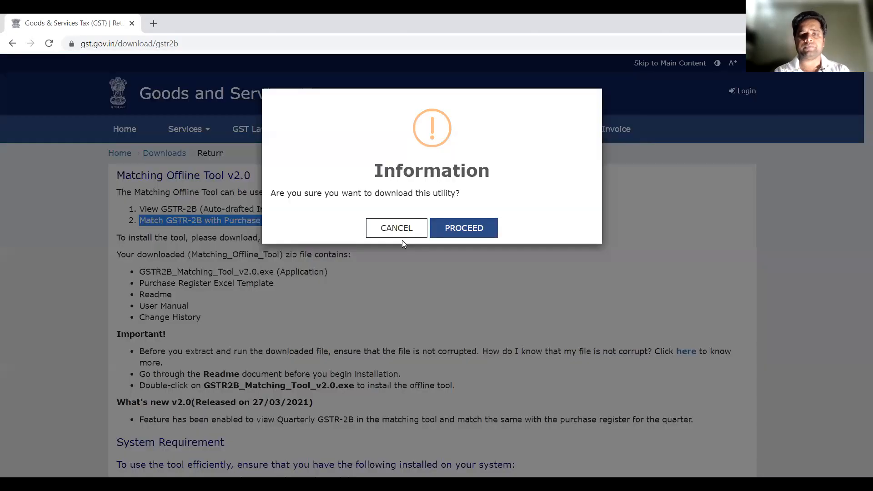
pyautogui.click(470, 231)
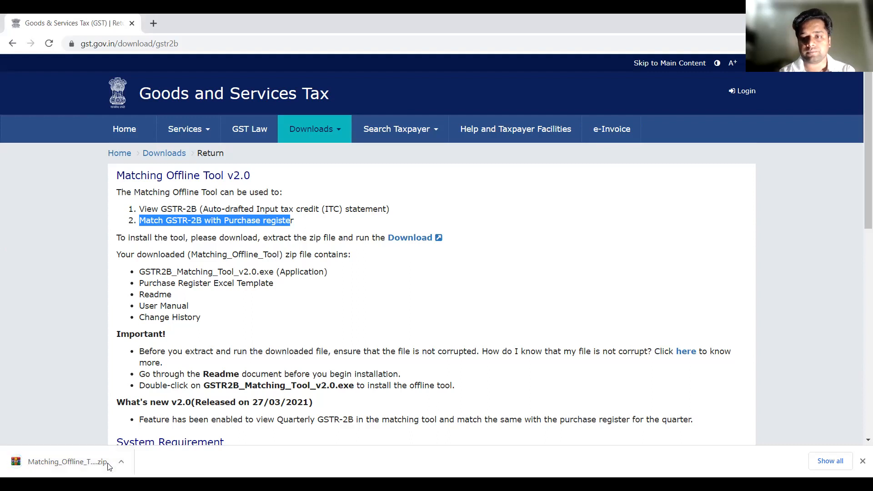
# Extract the Matching_Offline_Tool archive into the GSTR 2B RECONCILIATION folder
pyautogui.click(108, 467)
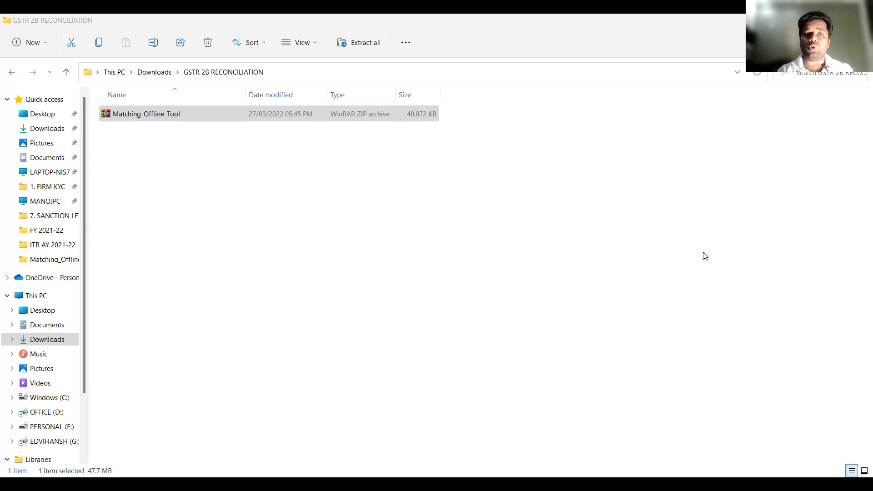
pyautogui.click(165, 118)
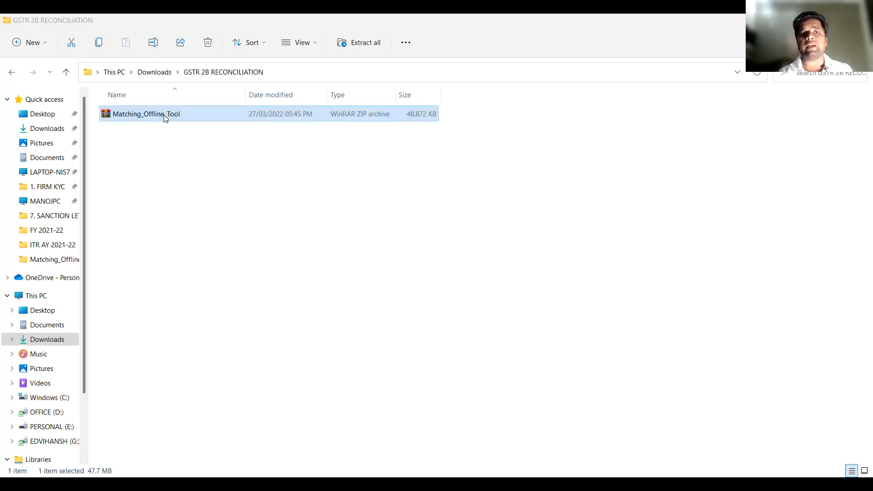
pyautogui.rightClick(165, 118)
pyautogui.click(212, 191)
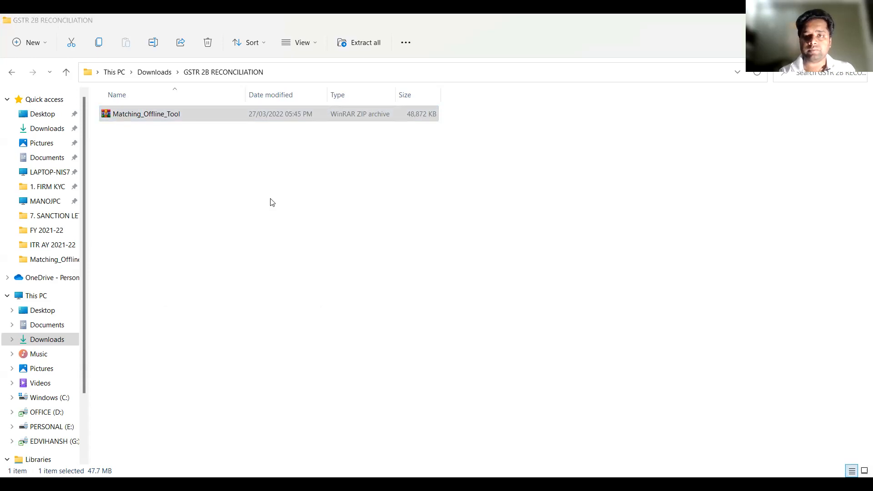
pyautogui.click(144, 119)
pyautogui.rightClick(144, 119)
pyautogui.click(197, 295)
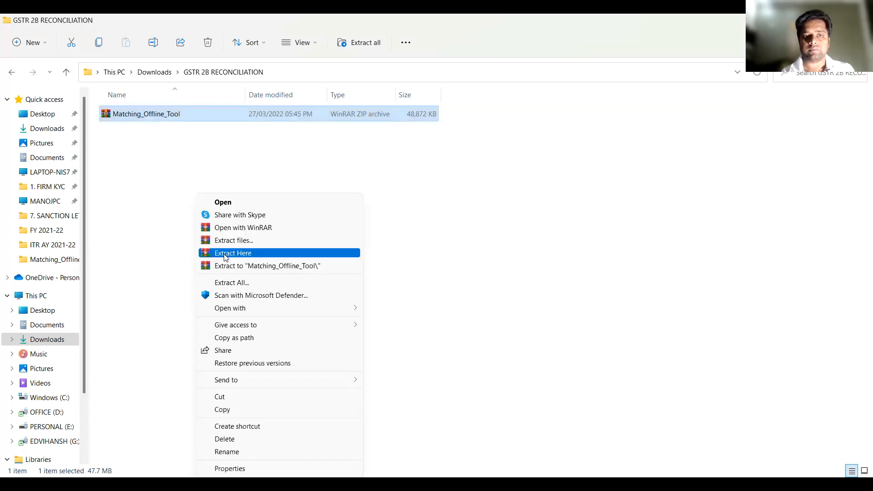
pyautogui.click(226, 257)
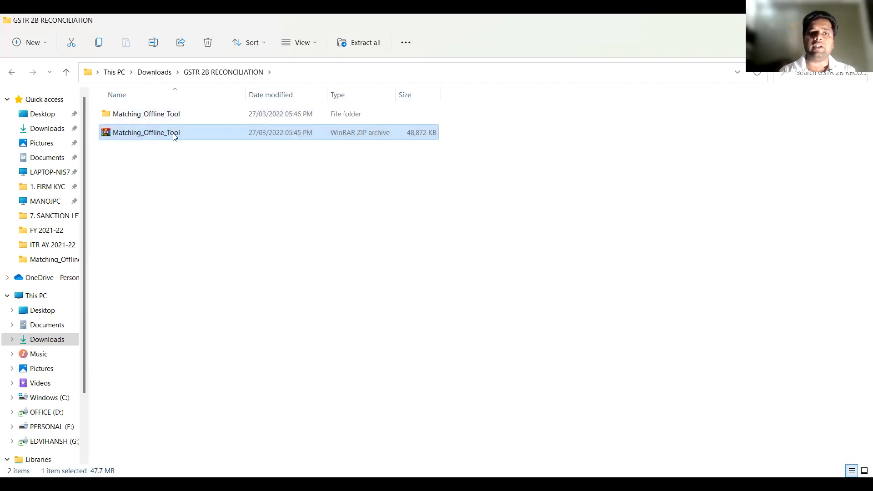
# Open the extracted Matching_Offline_Tool folder and launch the GSTR2B_Matching_Tool_v2.0 setup application
pyautogui.doubleClick(155, 115)
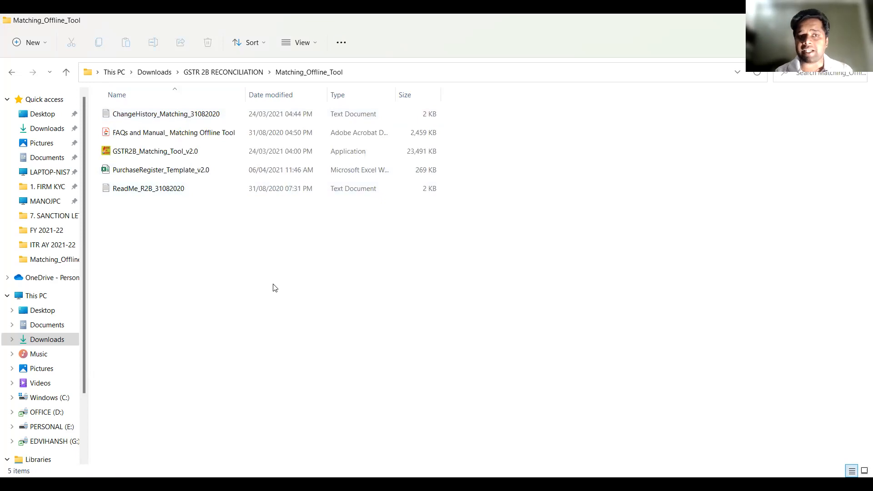
pyautogui.click(116, 156)
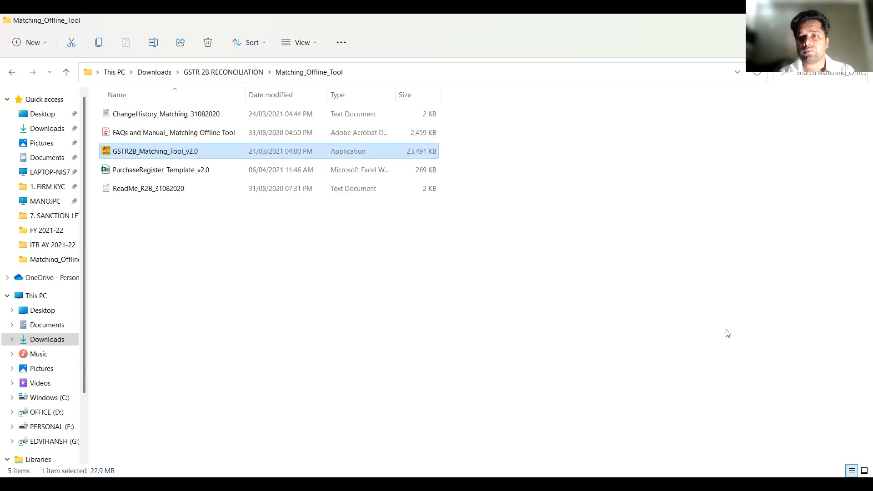
pyautogui.doubleClick(197, 157)
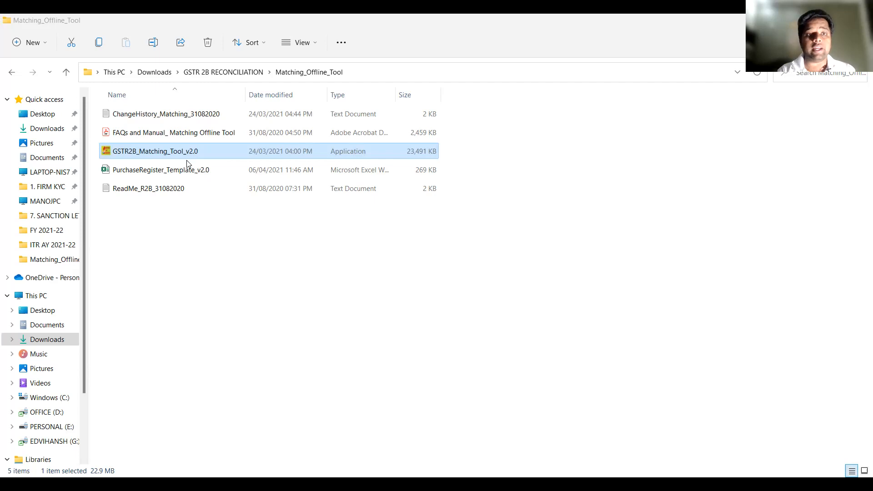
pyautogui.click(172, 172)
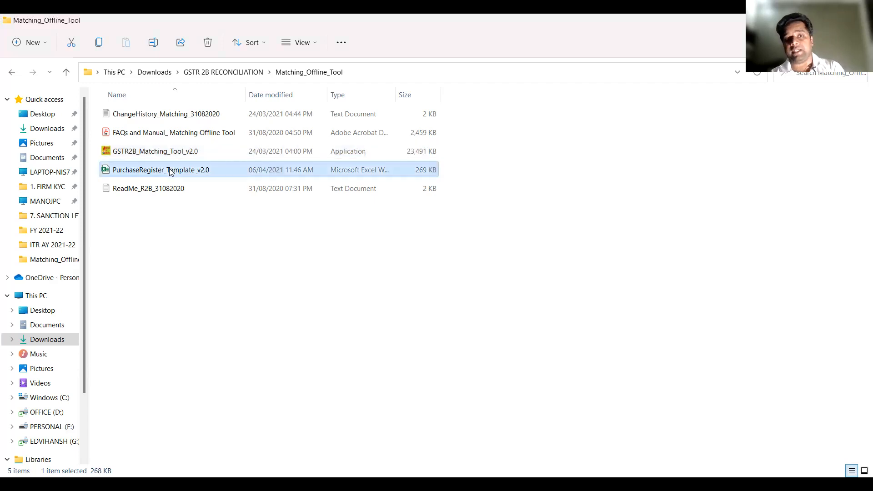
pyautogui.click(154, 189)
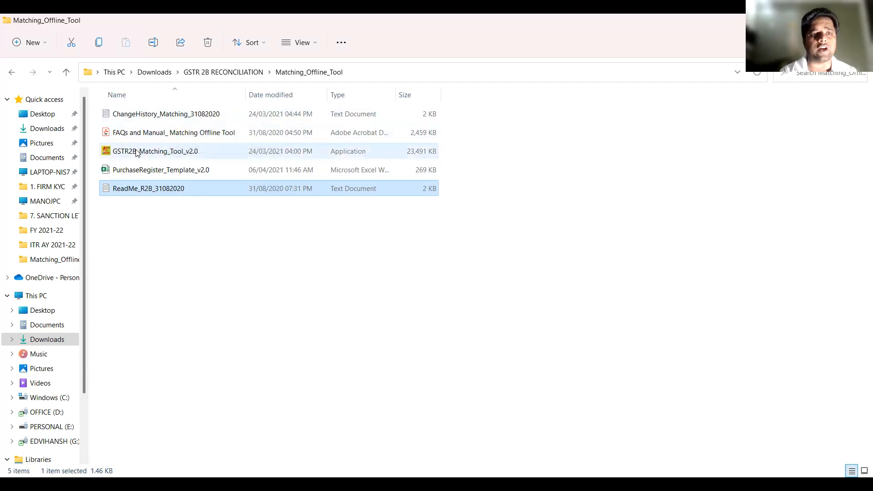
pyautogui.click(155, 152)
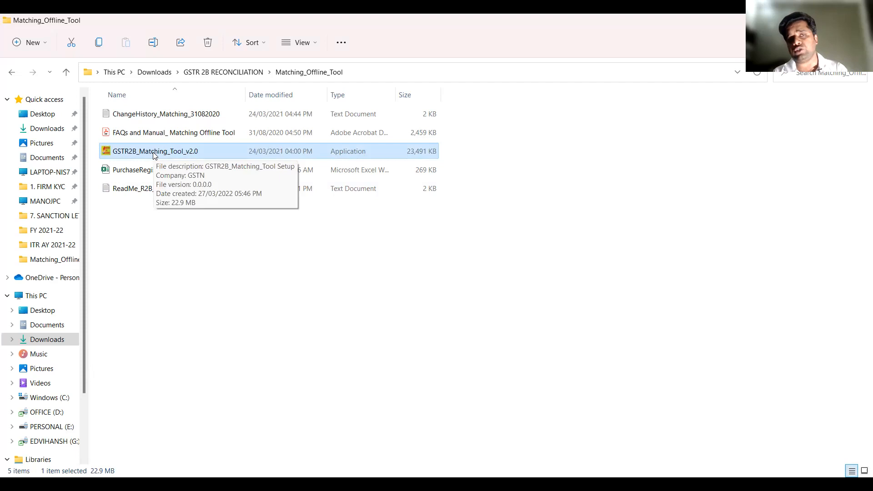
pyautogui.click(140, 177)
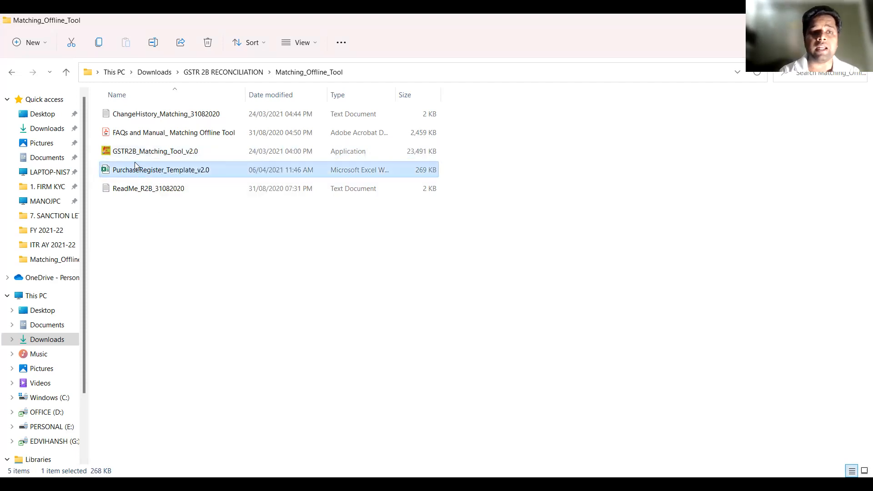
pyautogui.doubleClick(131, 155)
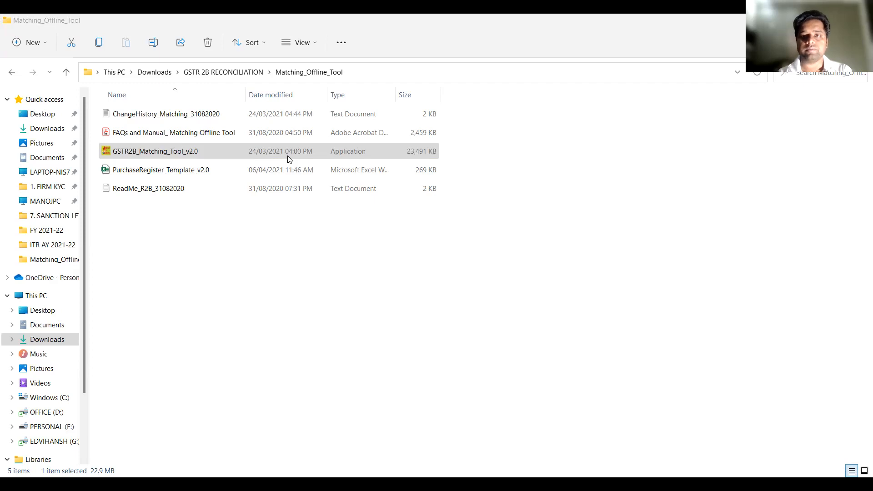
# Open the PurchaseRegister_Template_v2.0 workbook and enable editing on its purchase register sheet, consulting the Read Me sheet first
pyautogui.click(192, 176)
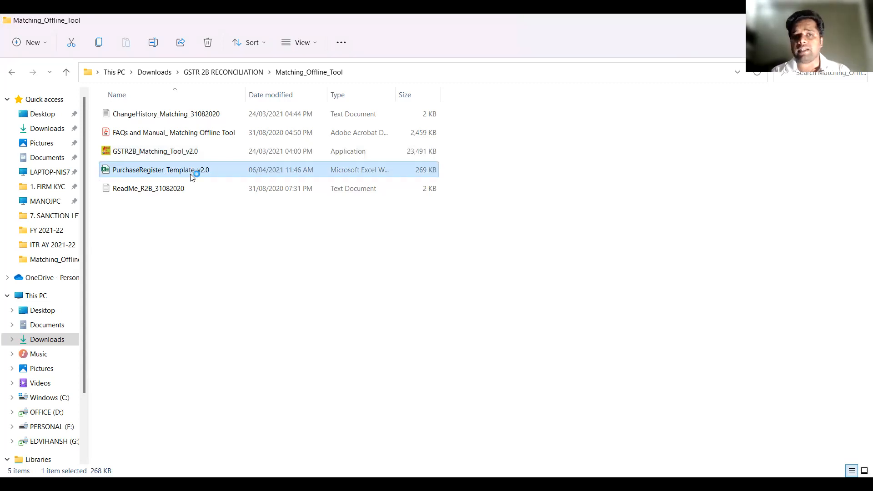
pyautogui.doubleClick(192, 176)
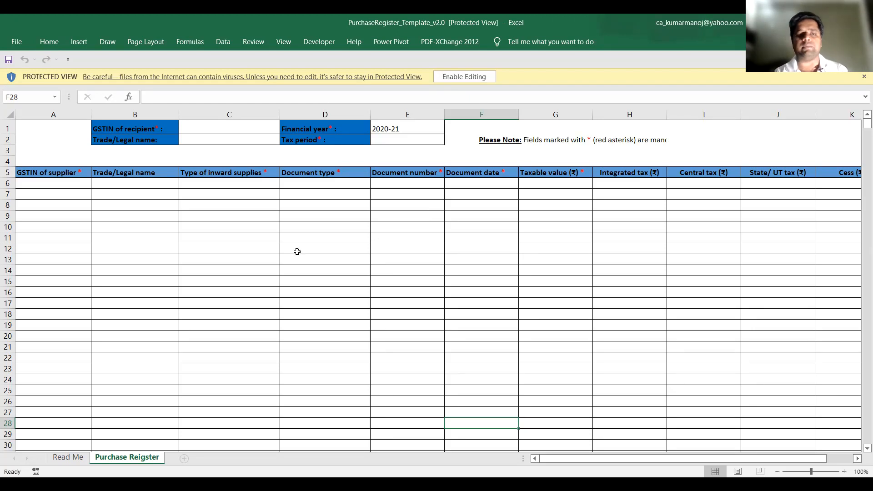
pyautogui.click(68, 459)
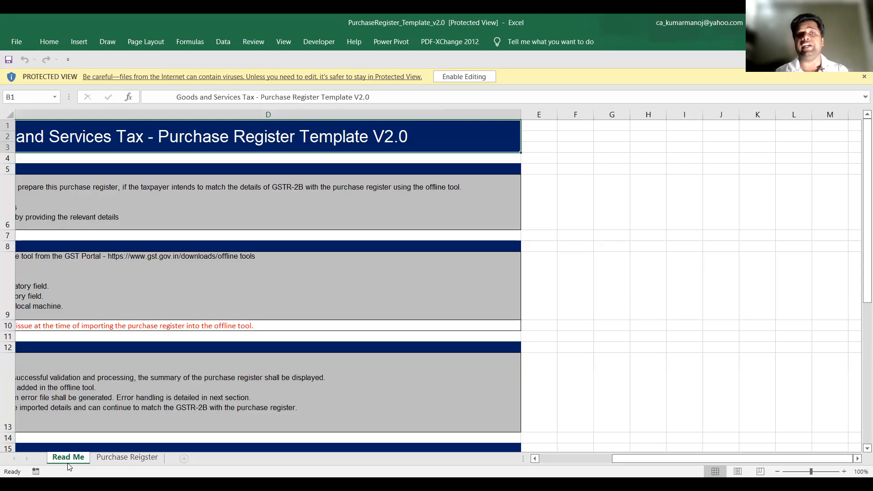
pyautogui.hscroll(-3, 45, 380)
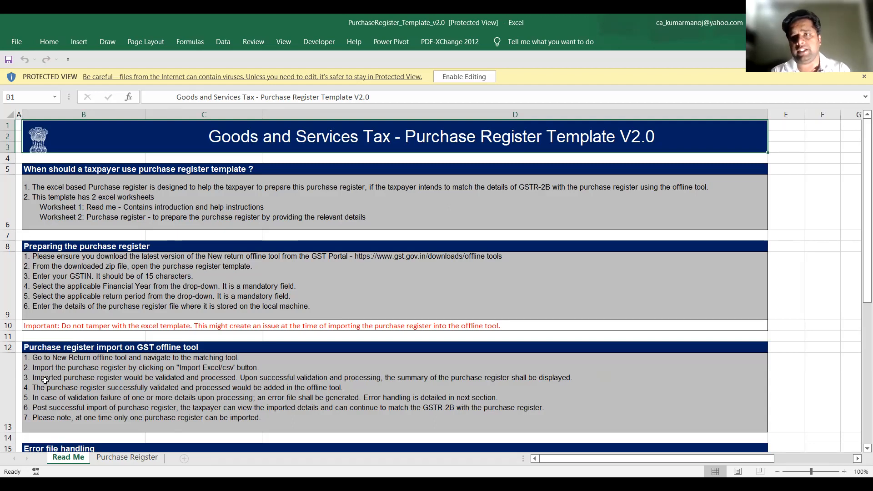
pyautogui.click(135, 463)
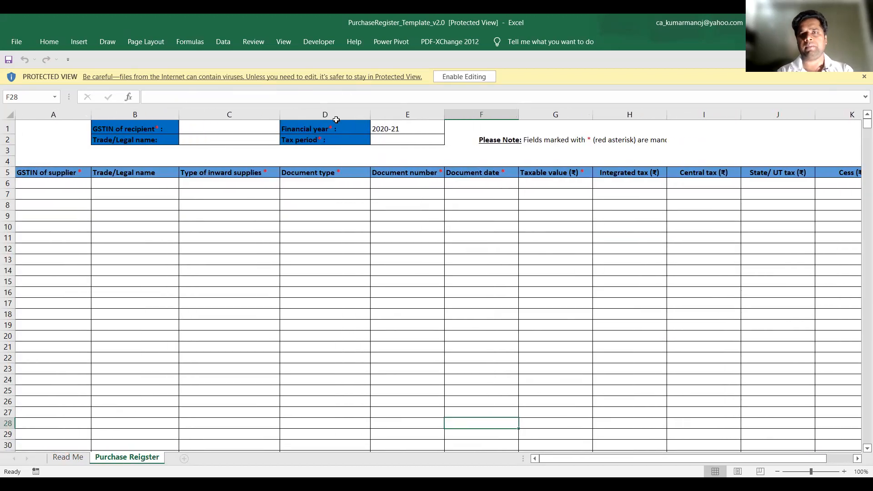
pyautogui.click(457, 77)
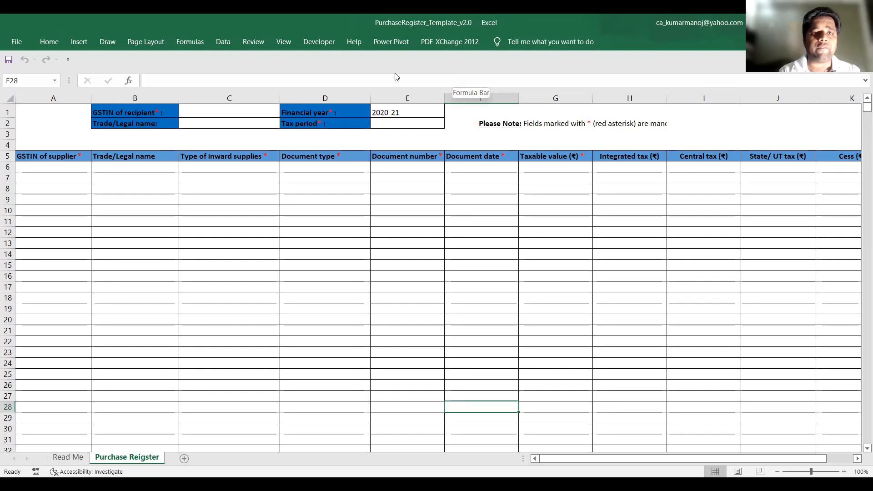
# Review the recipient header fields of the purchase register sheet and set the tax period to December
pyautogui.click(239, 114)
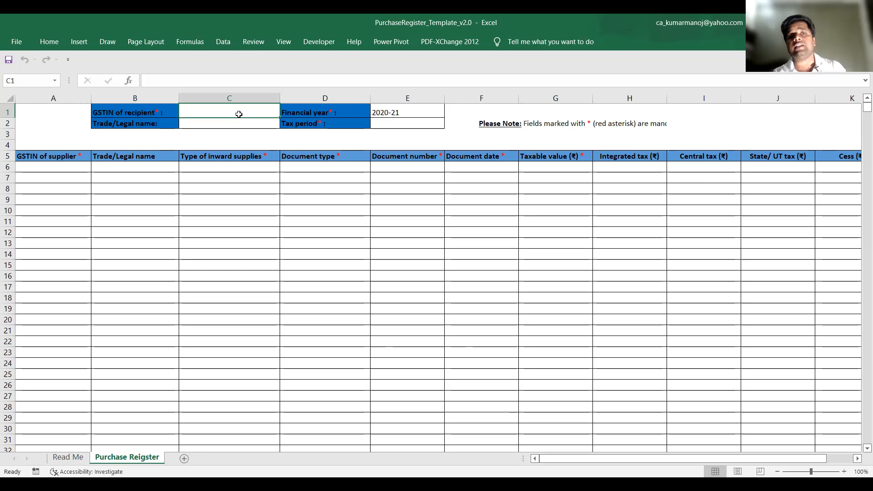
pyautogui.click(228, 124)
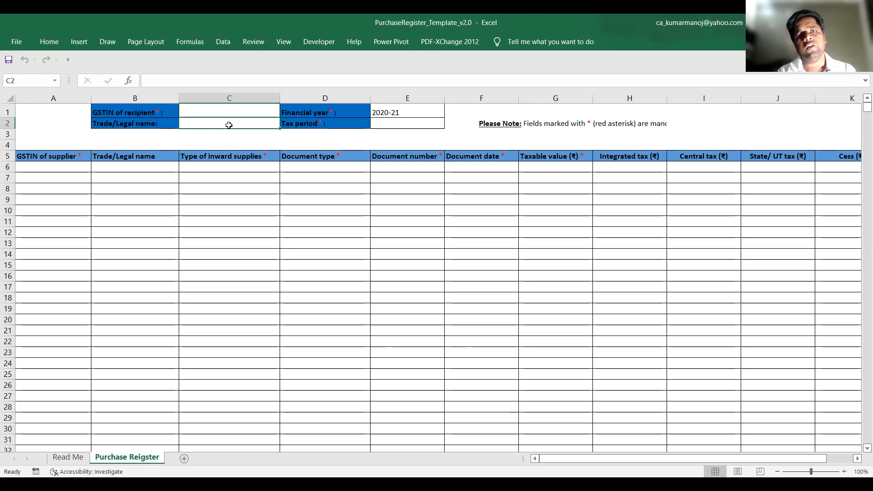
pyautogui.click(396, 110)
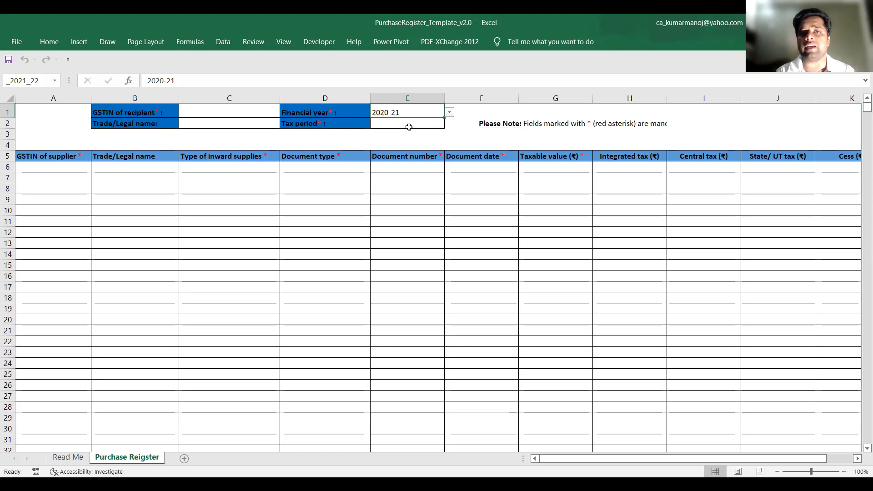
pyautogui.click(403, 124)
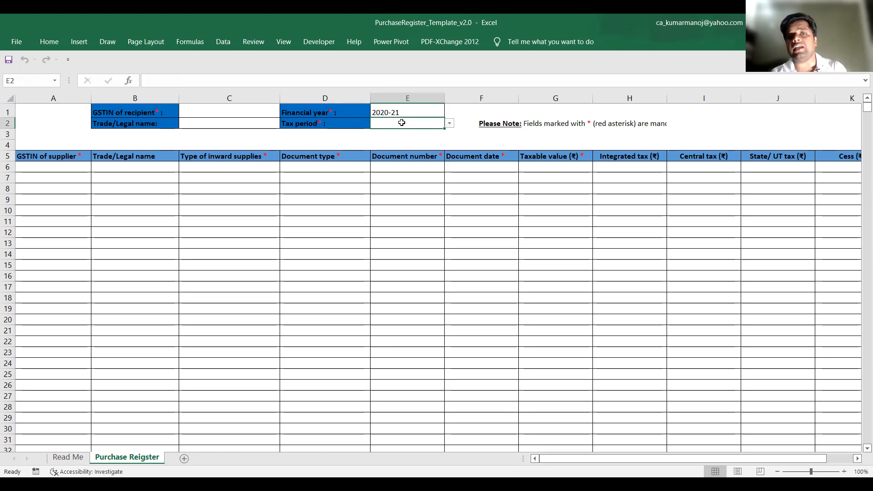
pyautogui.moveTo(444, 123); pyautogui.dragTo(449, 126)
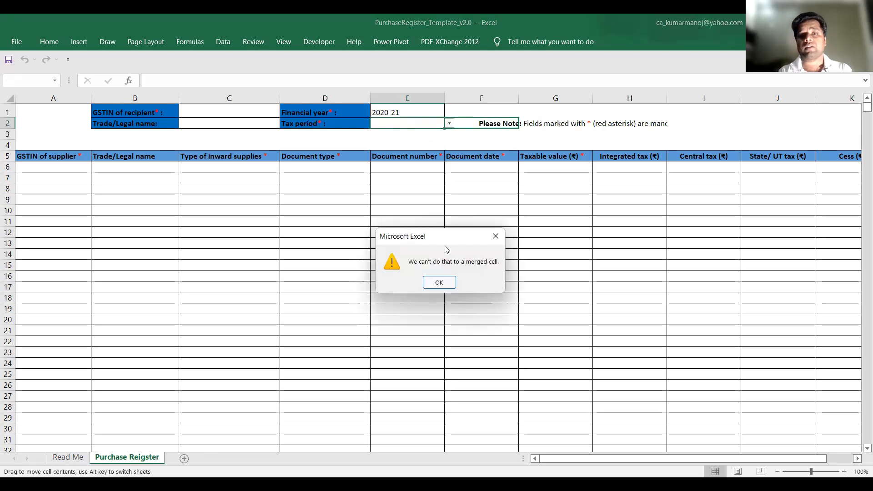
pyautogui.click(445, 283)
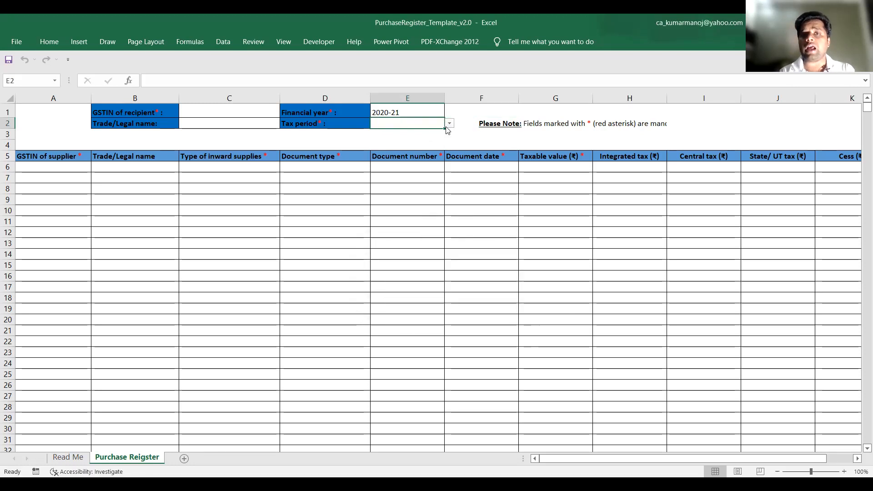
pyautogui.click(449, 123)
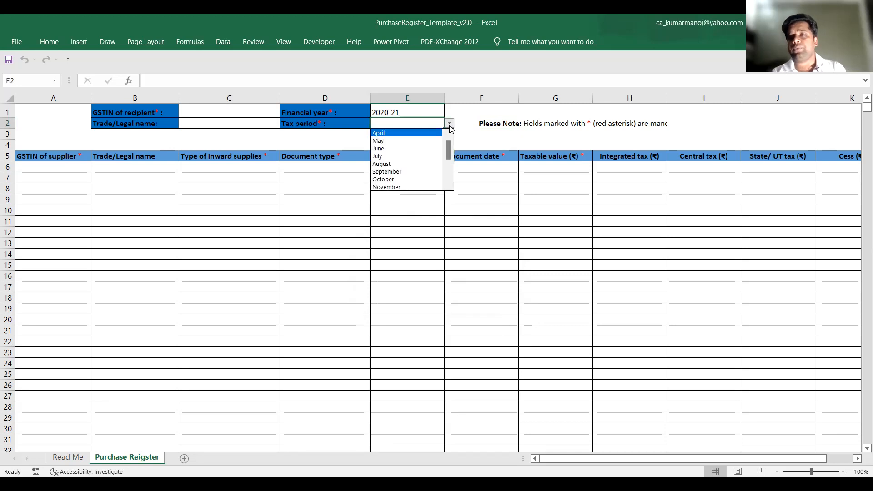
pyautogui.click(450, 126)
pyautogui.click(450, 126)
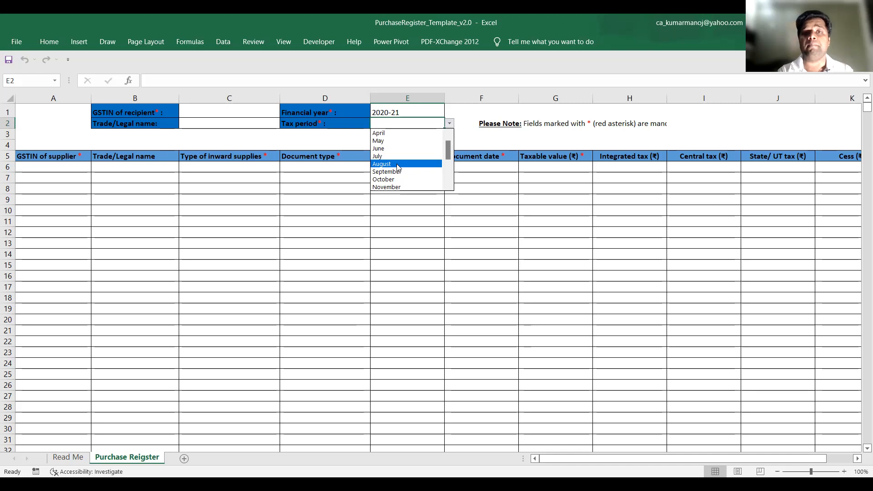
pyautogui.moveTo(448, 151); pyautogui.dragTo(450, 171)
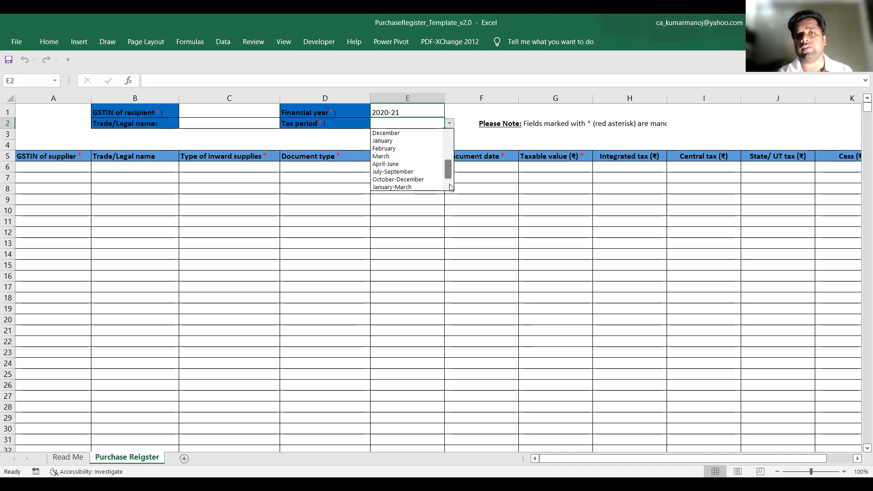
pyautogui.click(382, 134)
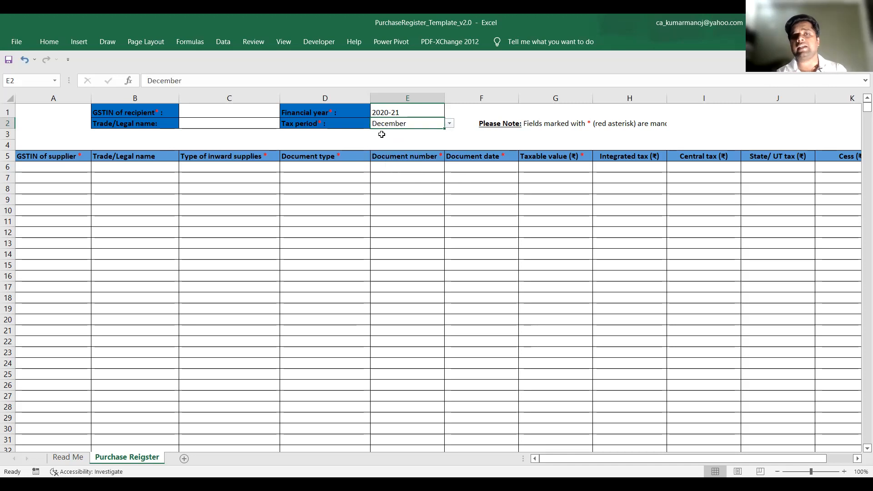
# Set the financial year in the purchase register header to 2021-22
pyautogui.click(438, 111)
pyautogui.click(450, 115)
pyautogui.click(417, 135)
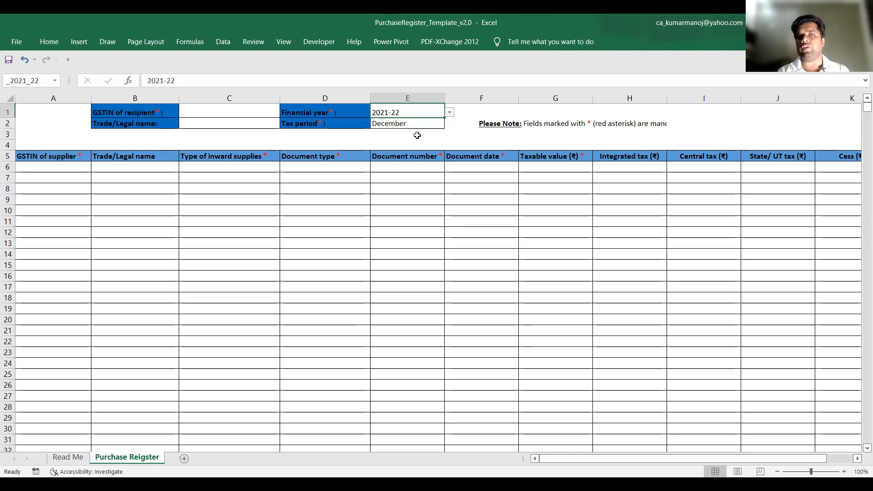
pyautogui.click(265, 110)
pyautogui.click(246, 123)
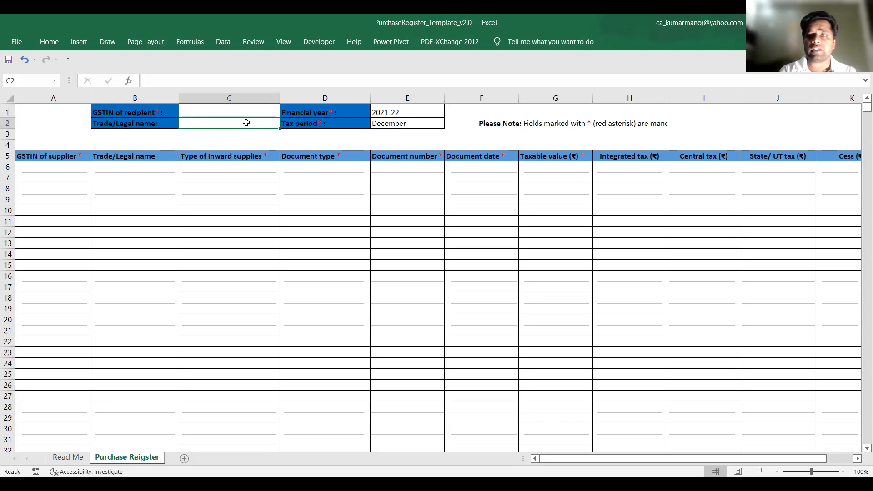
# Set the type of inward supplies in the first data row of the purchase register to B2B
pyautogui.click(53, 169)
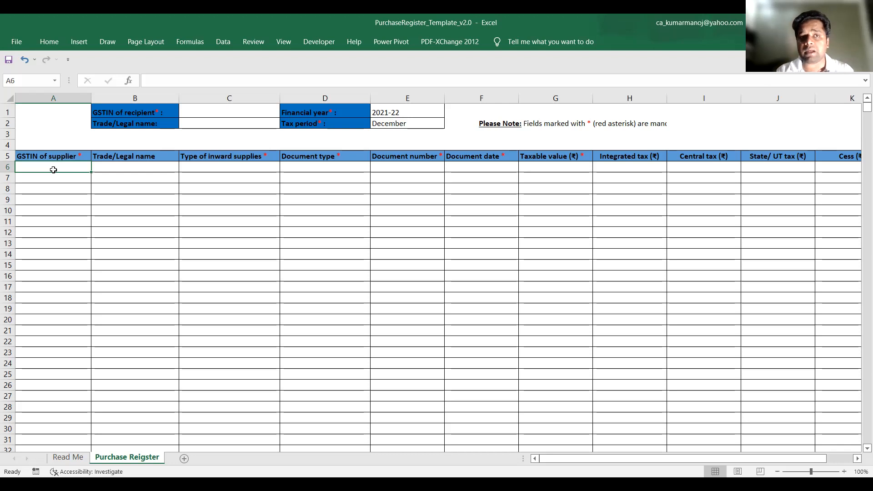
pyautogui.press('Tab')
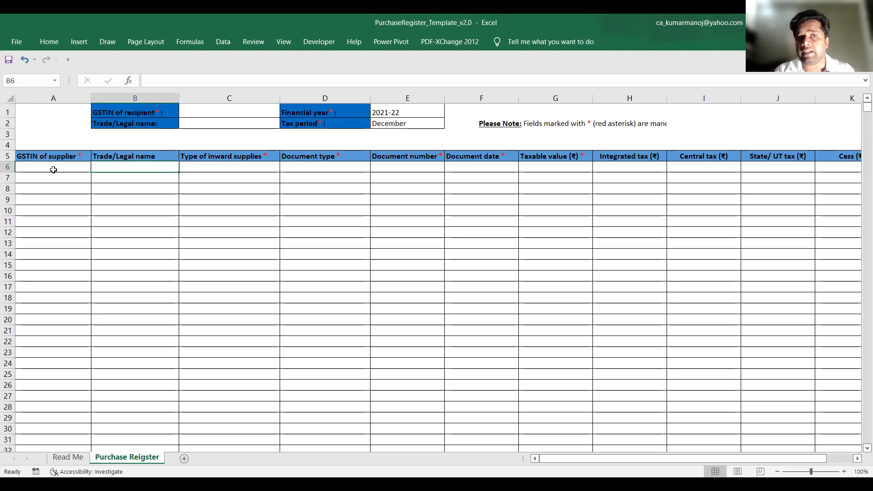
pyautogui.press('Tab')
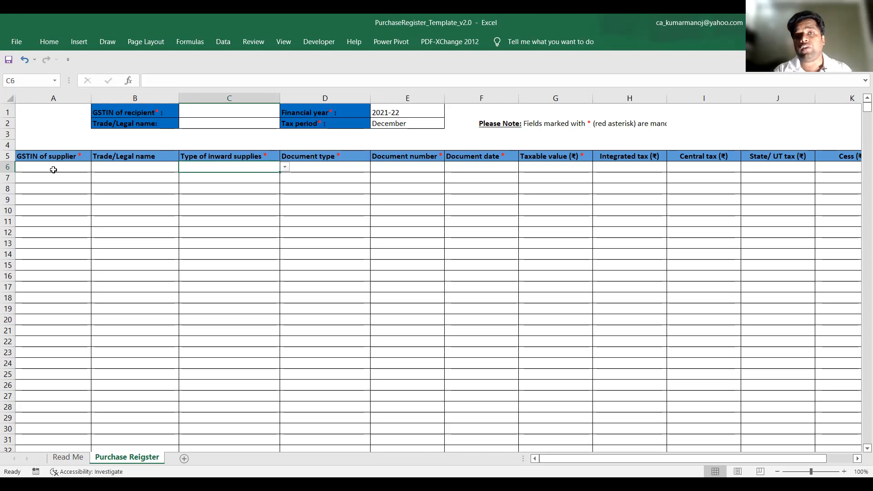
pyautogui.click(285, 168)
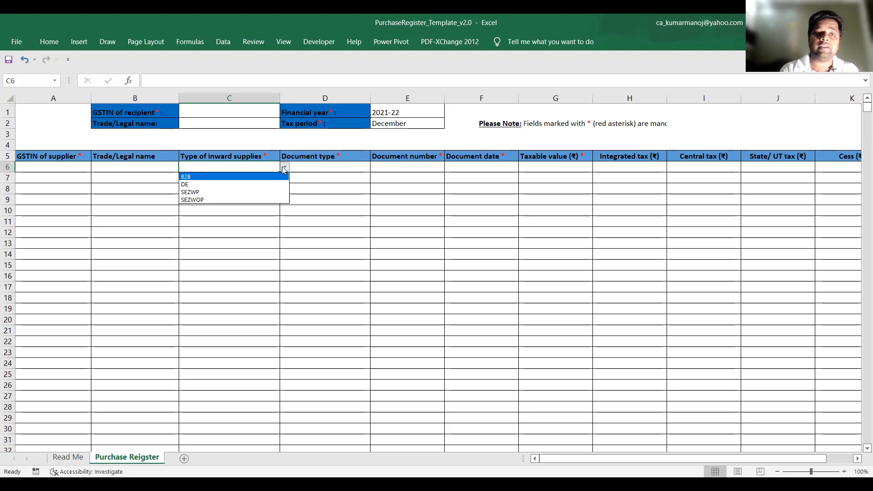
pyautogui.click(227, 201)
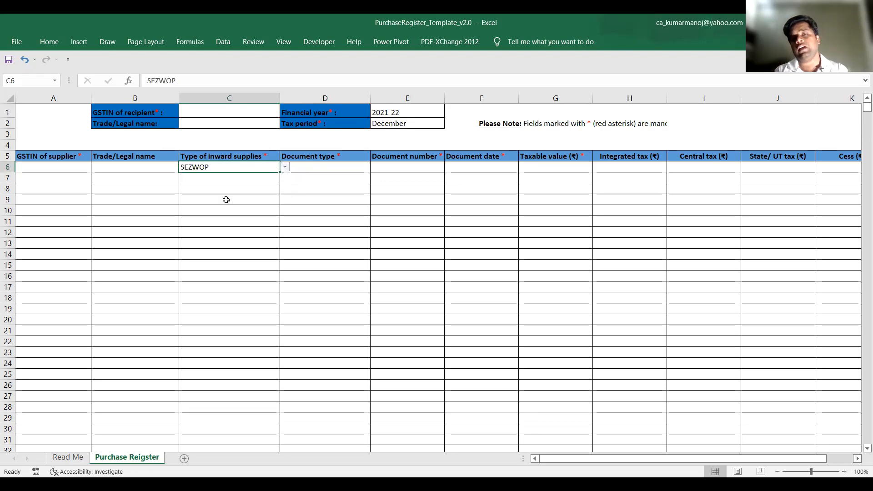
pyautogui.click(285, 167)
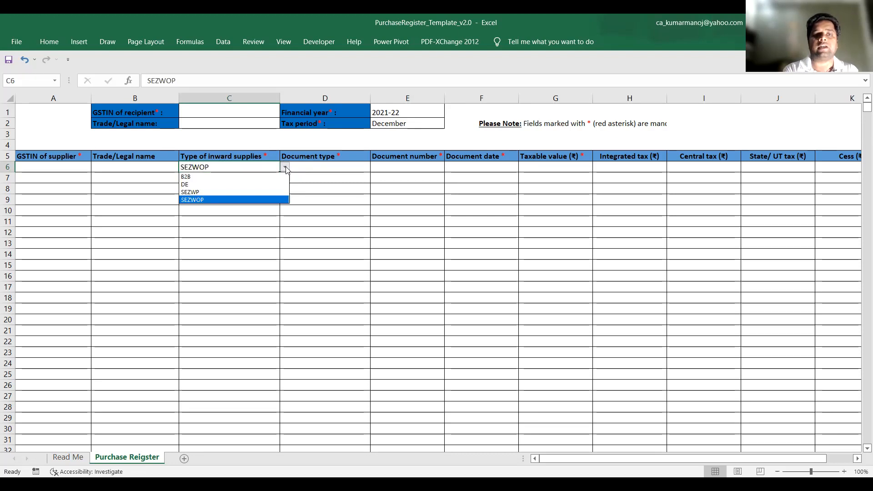
pyautogui.click(202, 177)
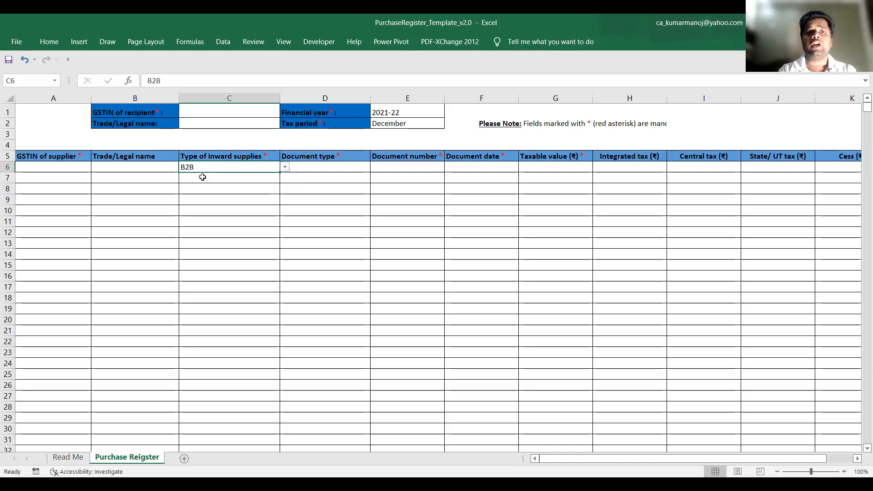
# Examine the document type options and the remaining purchase register columns, from document number and date through taxable value and taxes to cess
pyautogui.click(320, 168)
pyautogui.click(376, 169)
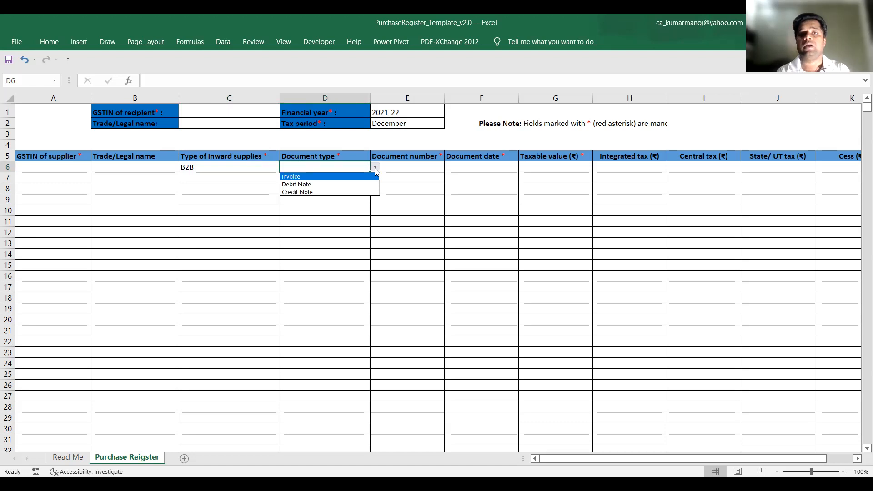
pyautogui.click(399, 166)
pyautogui.click(399, 166)
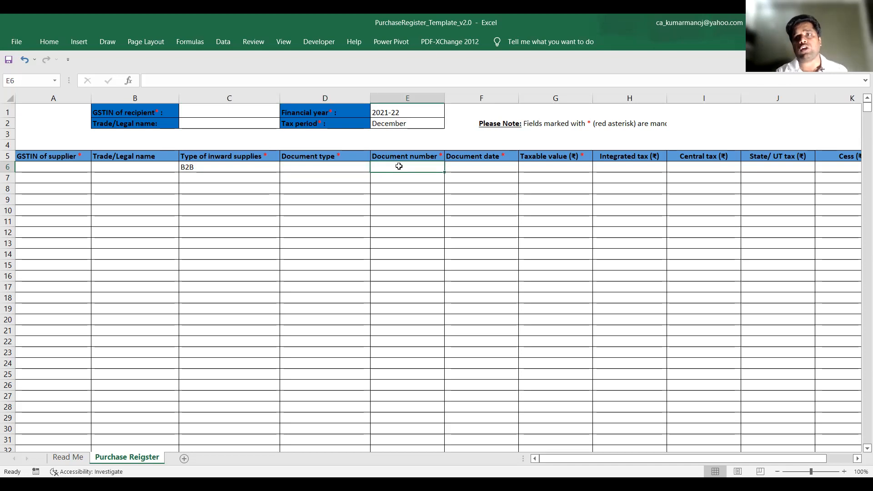
pyautogui.press('Tab')
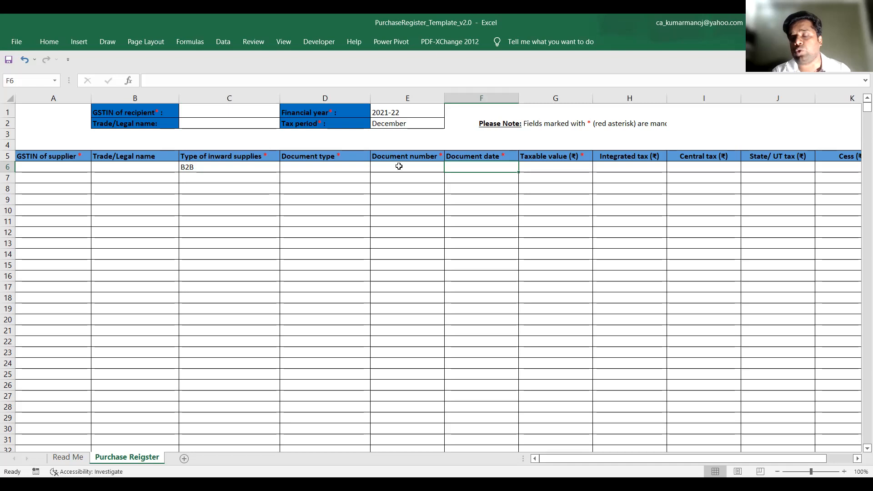
pyautogui.press('Tab')
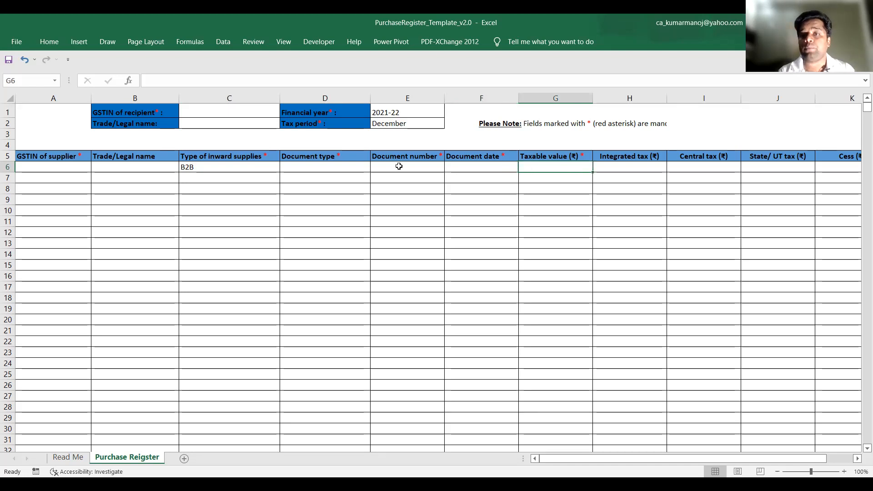
pyautogui.press('Tab')
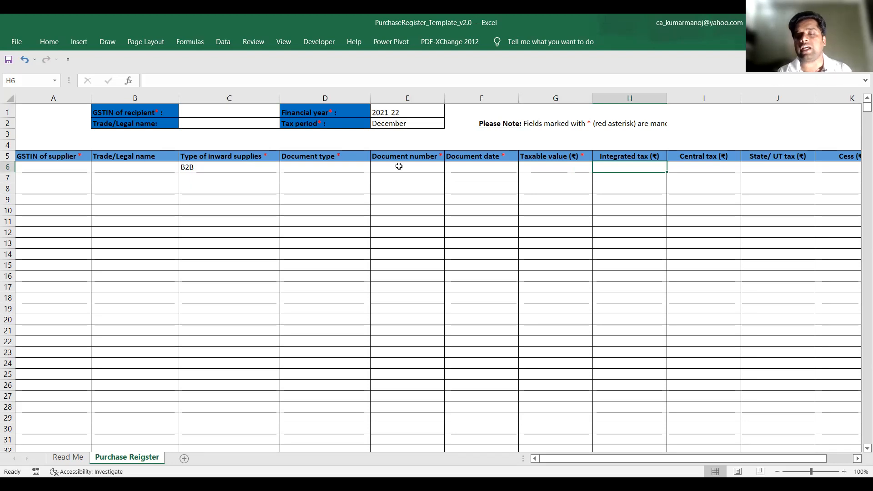
pyautogui.press('Tab')
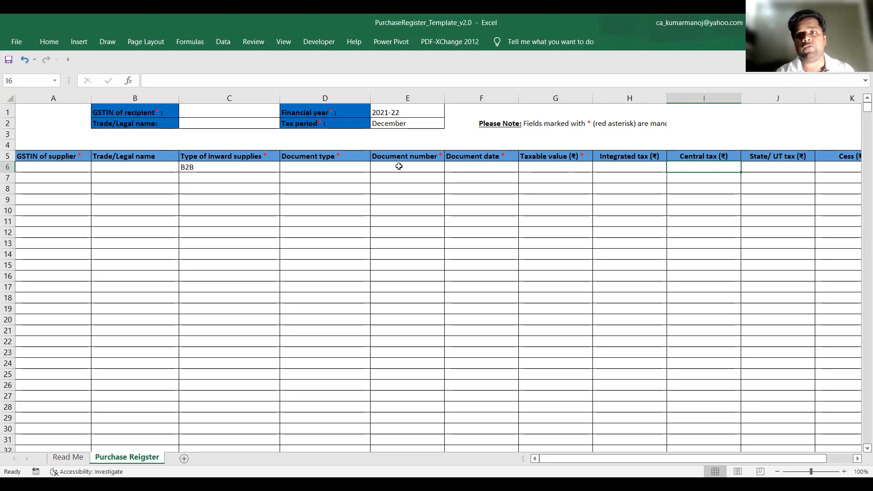
pyautogui.press('Tab')
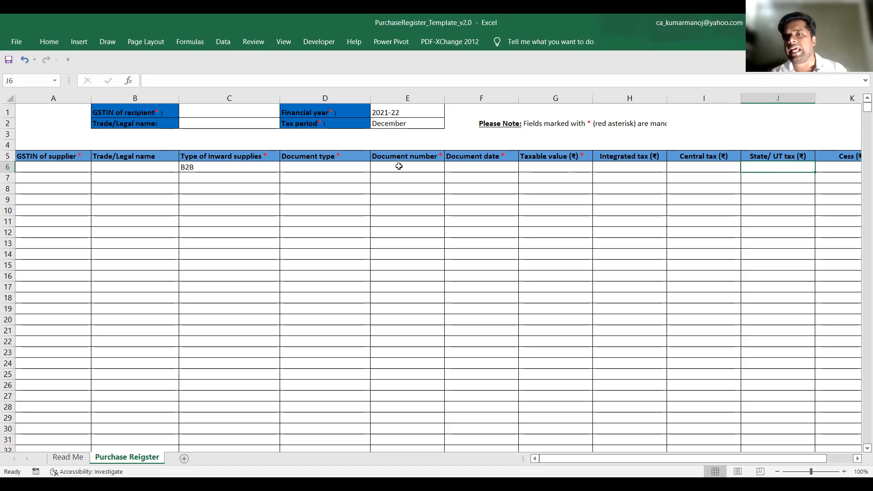
pyautogui.press('Tab')
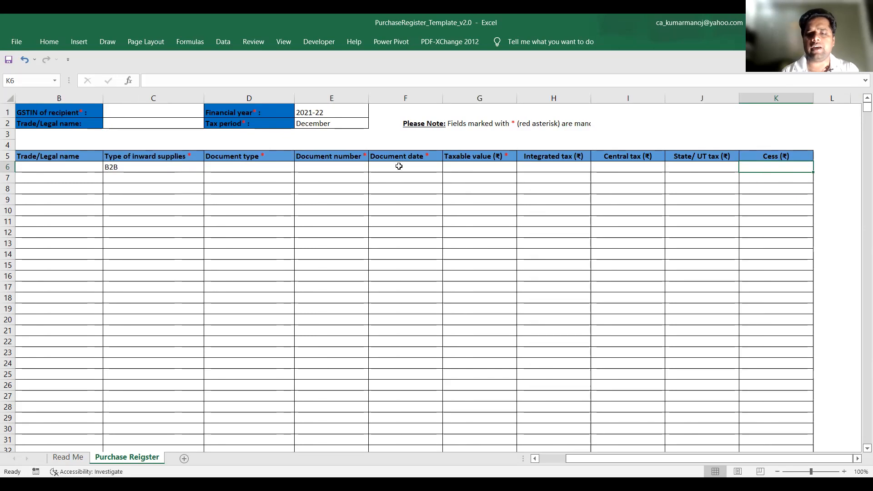
pyautogui.press('Left')
pyautogui.press('Left')
pyautogui.press('Left')
pyautogui.press('Left')
pyautogui.press('Left')
pyautogui.press('Left')
pyautogui.press('Left')
pyautogui.press('Left')
pyautogui.press('Left')
pyautogui.press('Left')
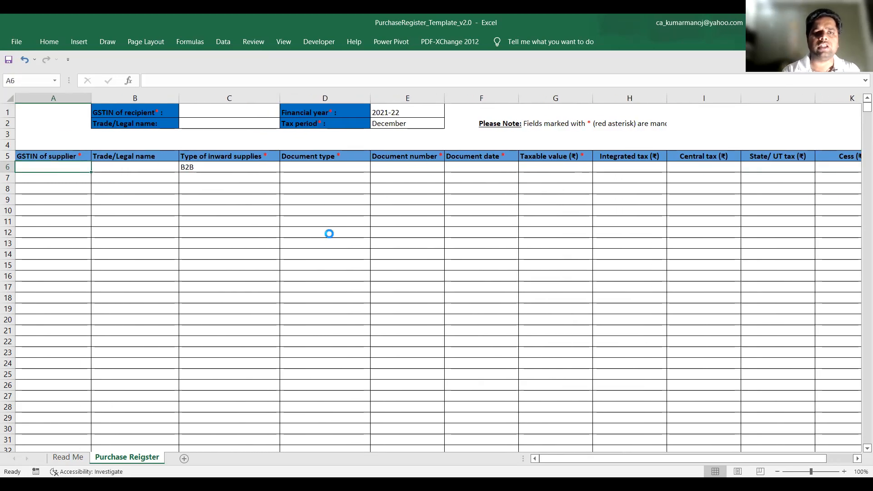
pyautogui.keyDown('ctrl'); pyautogui.scroll(-2, 328, 234); pyautogui.keyUp('ctrl')
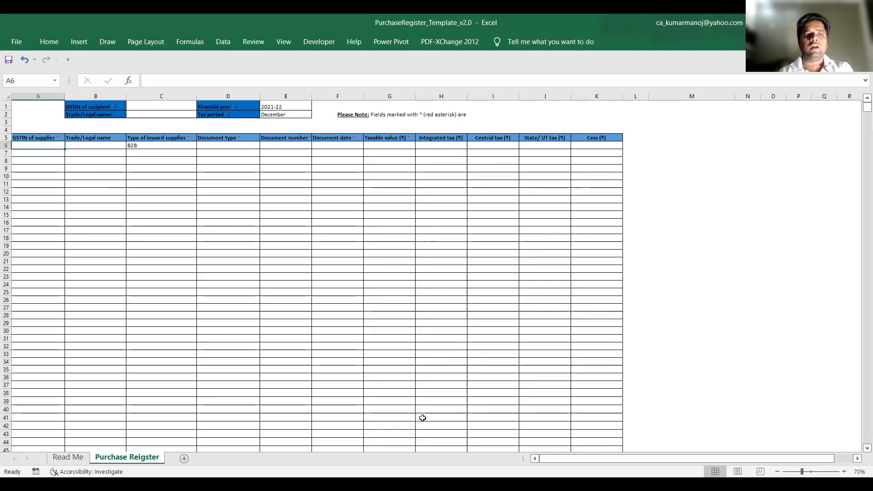
# Switch to Tally.ERP 9, check the December purchases in the monthly summary of Purchase Accounts, and return to the Gateway of Tally
pyautogui.hotkey('alt', 'Tab')
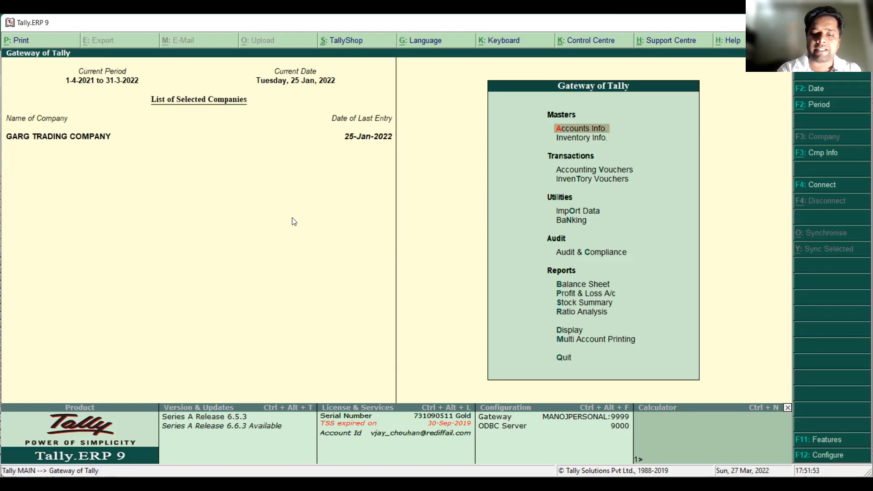
pyautogui.press('p')
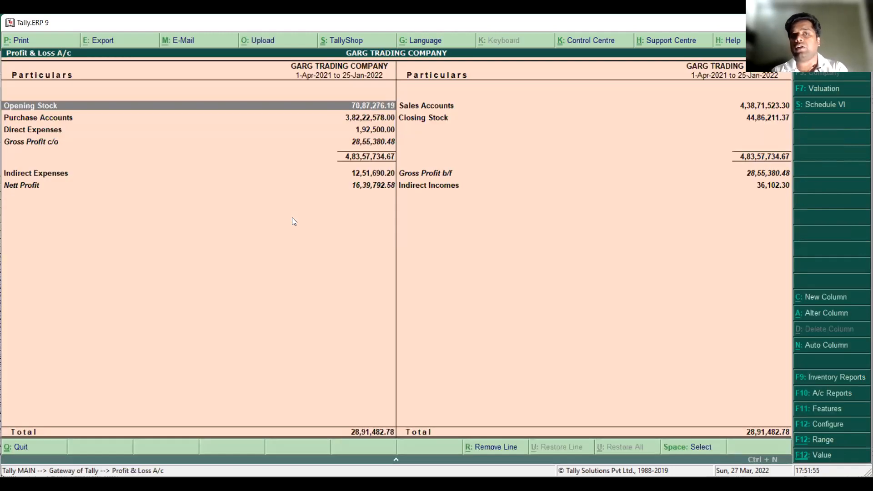
pyautogui.press('Down')
pyautogui.press('Return')
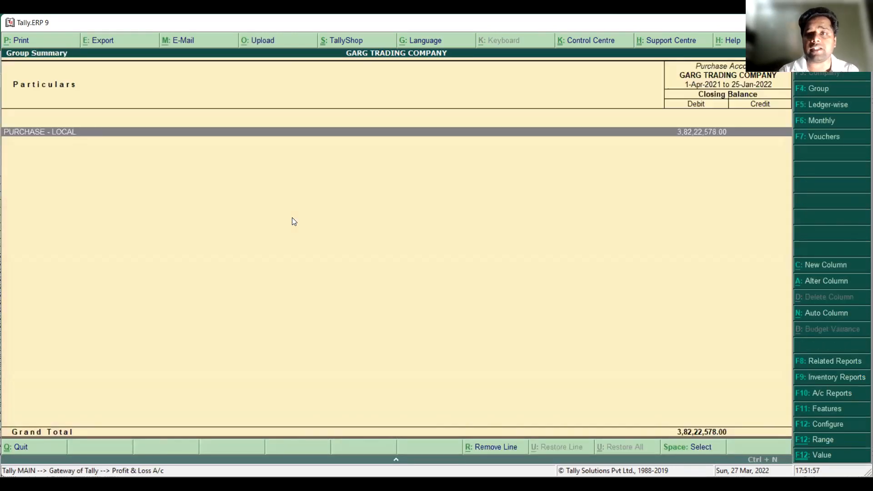
pyautogui.click(843, 121)
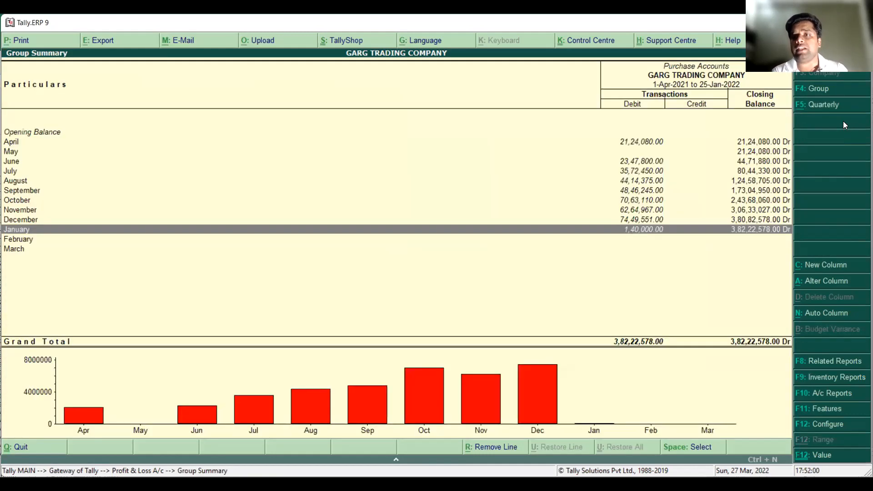
pyautogui.press('Up')
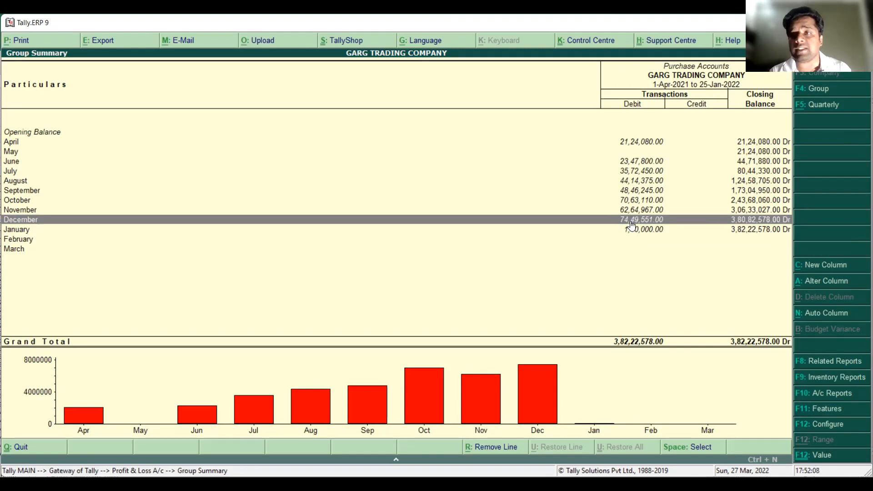
pyautogui.press('Escape')
pyautogui.press('Escape')
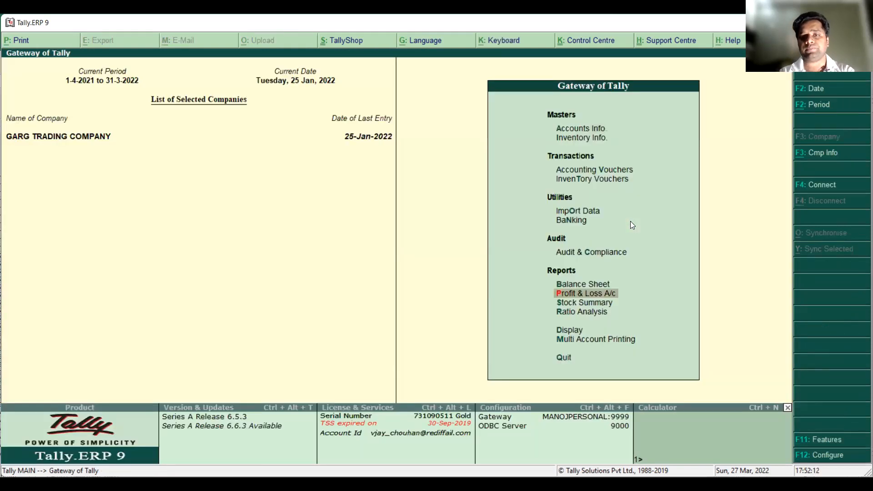
# Open the Duties & Taxes group under Current Liabilities in the Balance Sheet for 1-Dec-2021 to 31-Dec-2021
pyautogui.press('b')
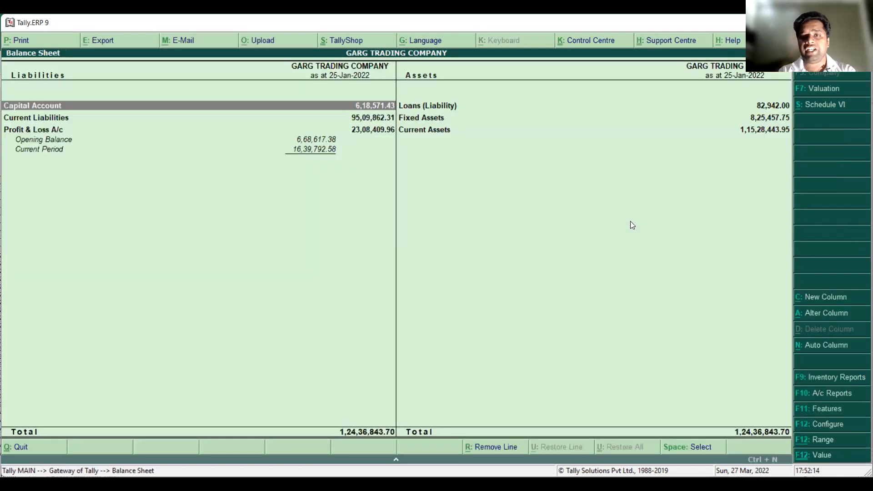
pyautogui.press('Down')
pyautogui.press('Return')
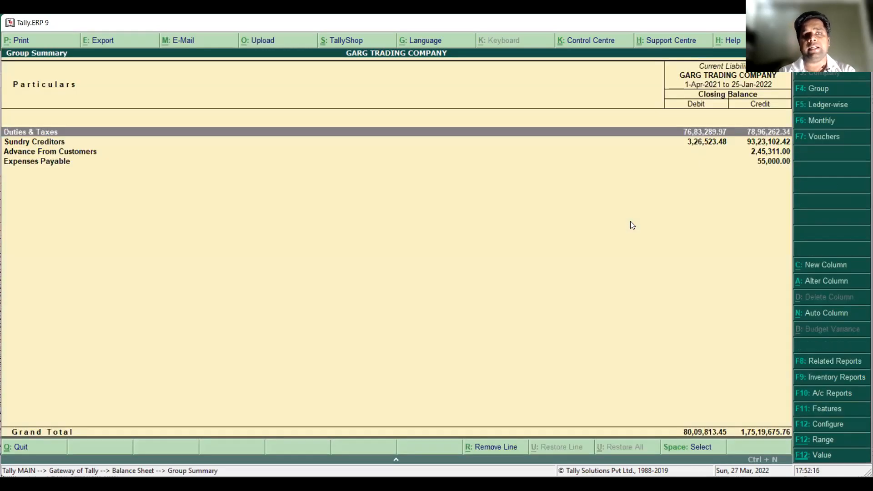
pyautogui.press('Return')
pyautogui.hotkey('alt', 'F2')
pyautogui.write('1.1')
pyautogui.write('31-12')
pyautogui.press('Return')
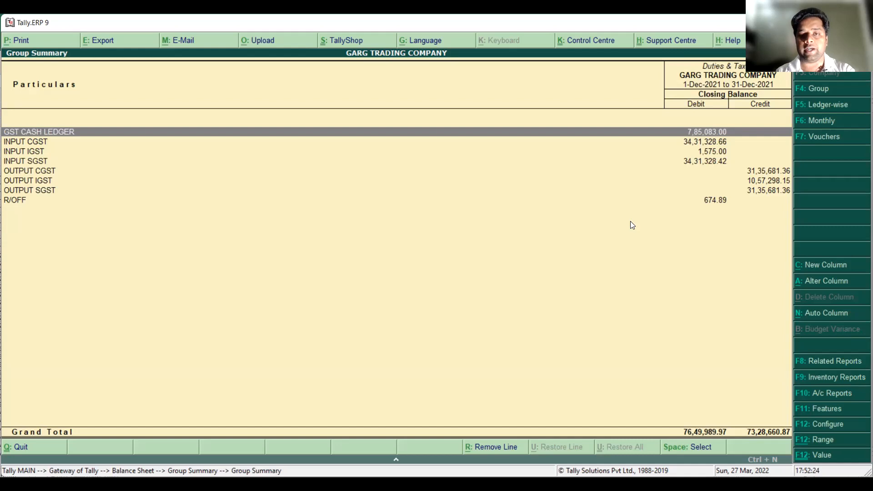
# Configure the Duties & Taxes summary to show opening balances and transactions, and check the December input CGST, IGST and SGST amounts
pyautogui.press('F12')
pyautogui.press('y')
pyautogui.press('y')
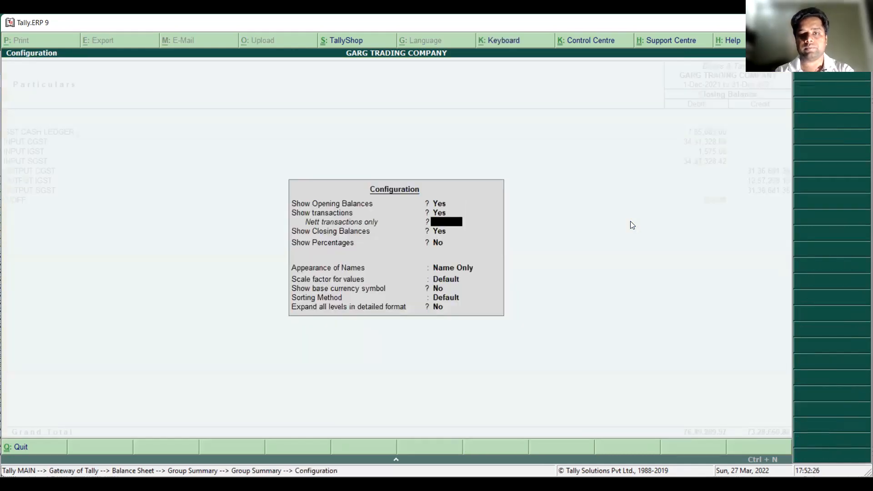
pyautogui.hotkey('ctrl', 'a')
pyautogui.press('Down')
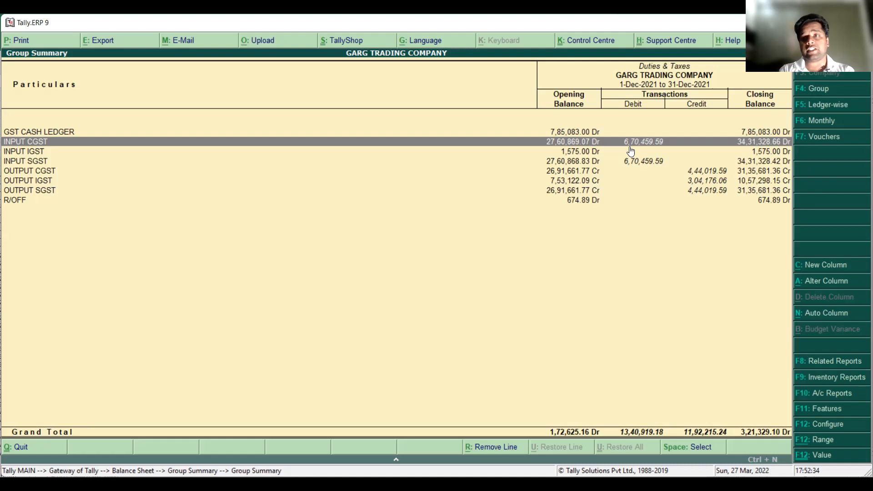
pyautogui.press('Down')
pyautogui.press('Down')
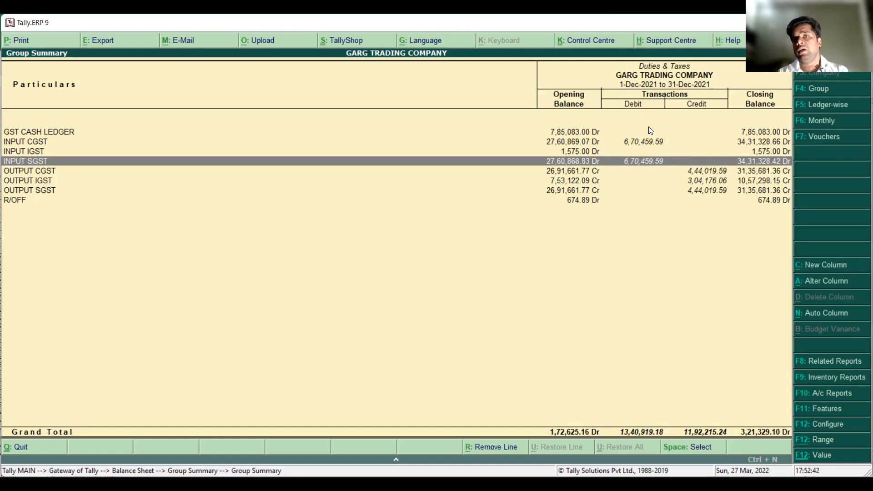
# Check the December vouchers of the INPUT CGST ledger and return to the Gateway of Tally
pyautogui.press('Up')
pyautogui.press('Up')
pyautogui.press('Return')
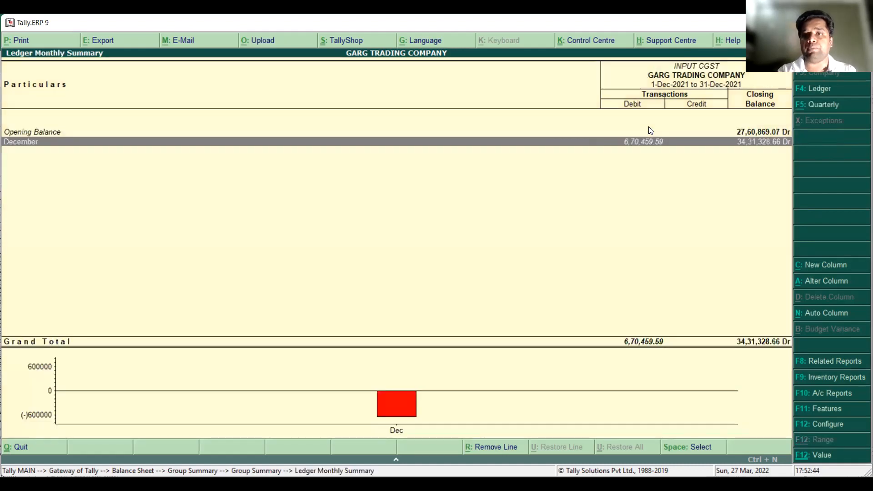
pyautogui.press('Return')
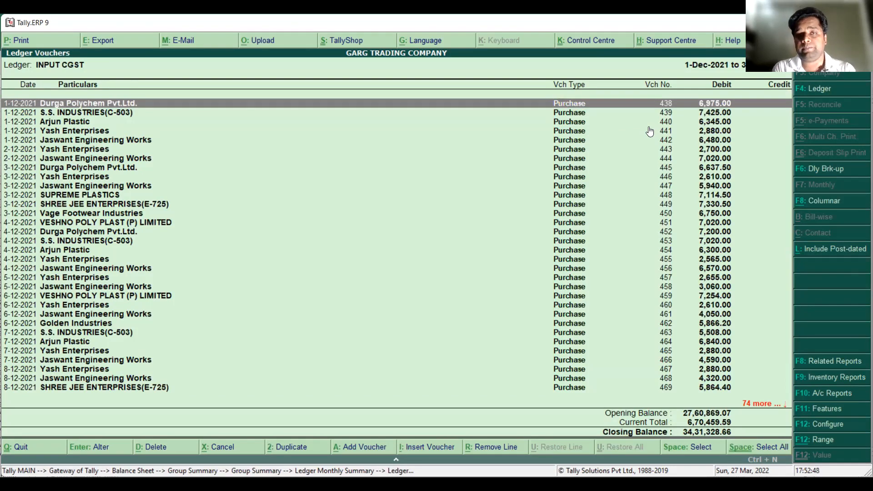
pyautogui.press('Escape')
pyautogui.press('Escape')
pyautogui.press('Escape')
pyautogui.press('Escape')
pyautogui.press('Escape')
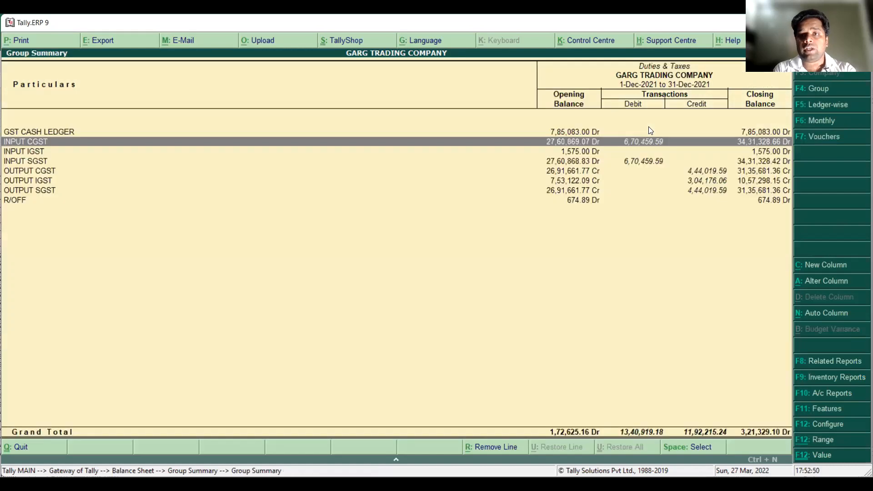
pyautogui.press('Escape')
pyautogui.press('Escape')
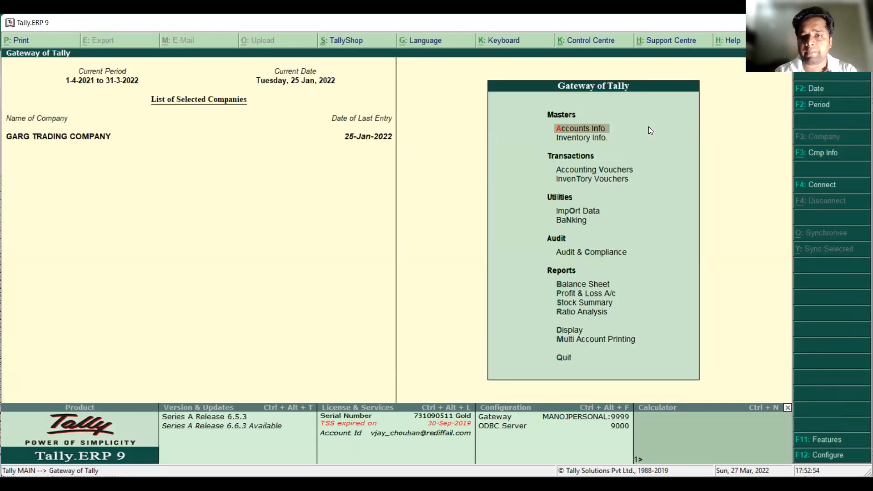
# Open the list of GST reports among the statutory reports
pyautogui.press('Down')
pyautogui.press('Down')
pyautogui.press('Down')
pyautogui.press('Down')
pyautogui.press('Down')
pyautogui.press('Down')
pyautogui.press('Down')
pyautogui.press('Down')
pyautogui.press('Down')
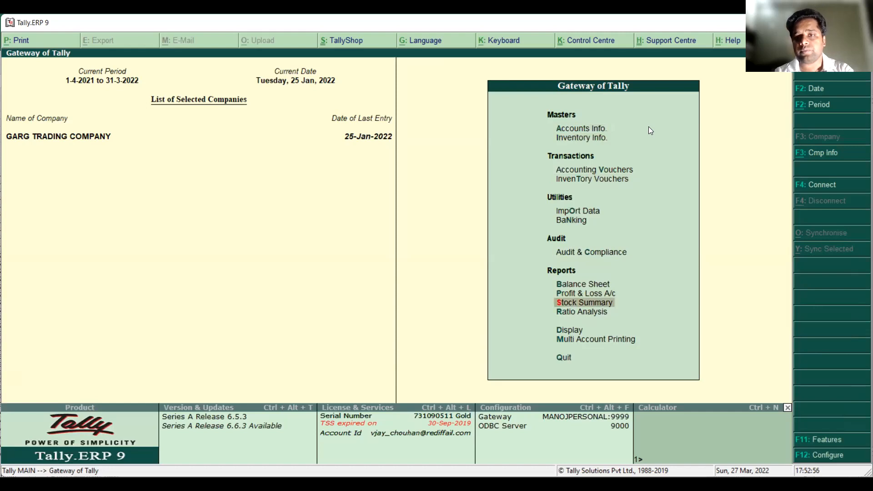
pyautogui.press('d')
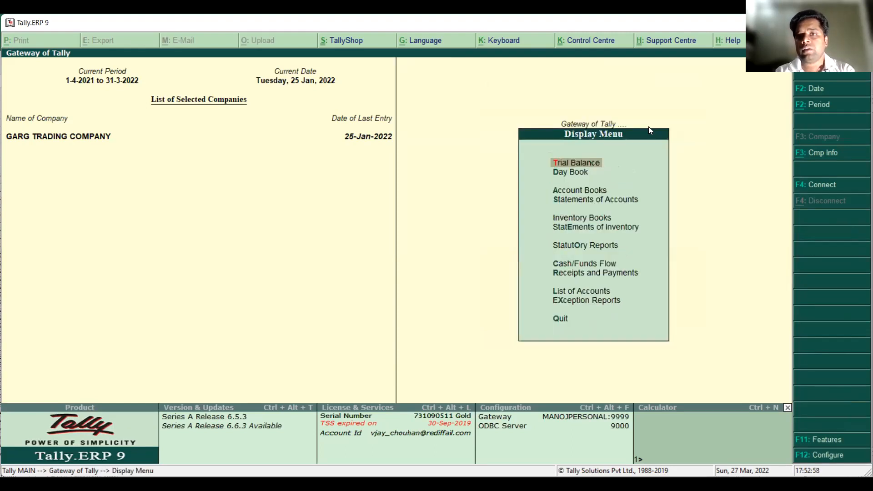
pyautogui.press('Down')
pyautogui.press('Down')
pyautogui.press('Down')
pyautogui.press('Down')
pyautogui.press('Down')
pyautogui.press('Down')
pyautogui.press('Return')
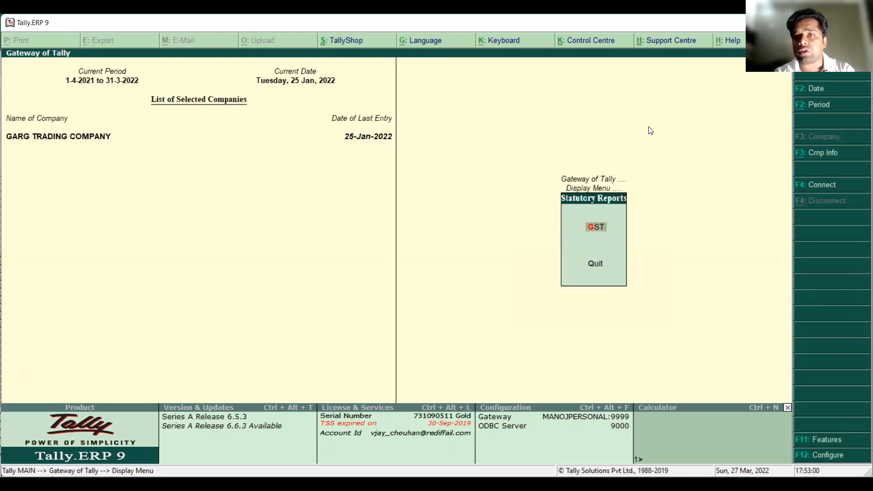
pyautogui.press('Return')
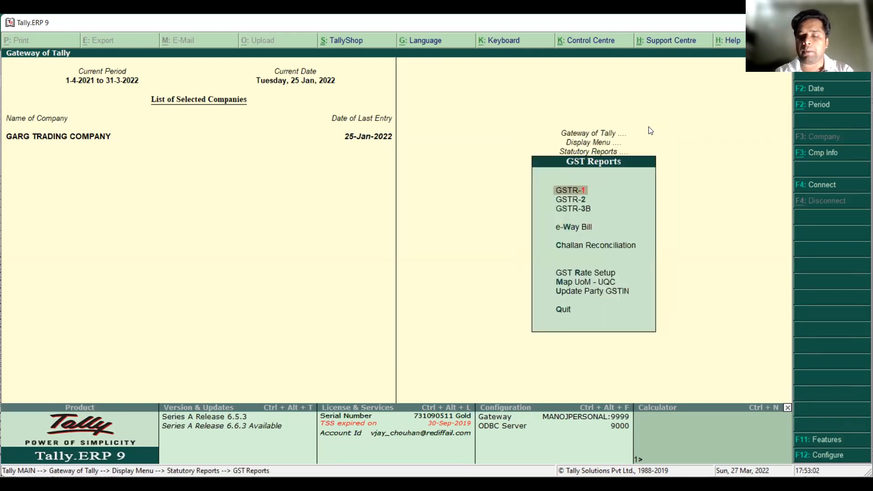
# Open the GSTR-2 report for the period 1-12-2021 to 31-12-2021
pyautogui.press('Down')
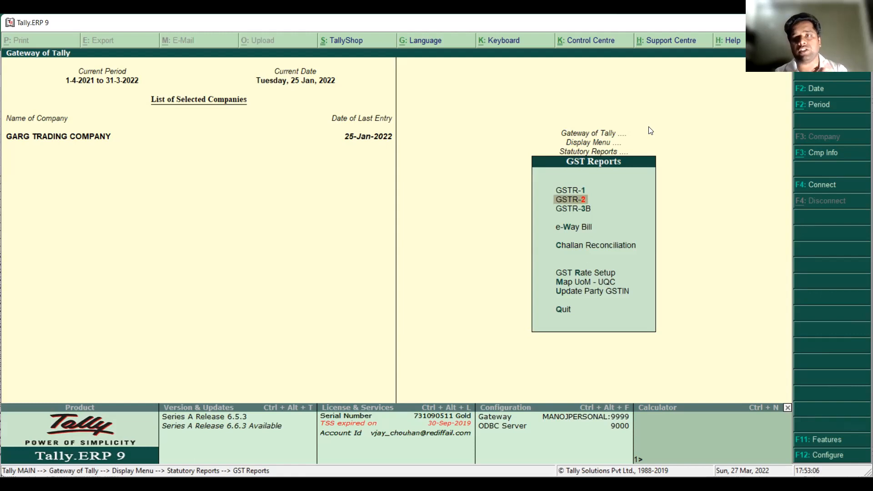
pyautogui.press('Return')
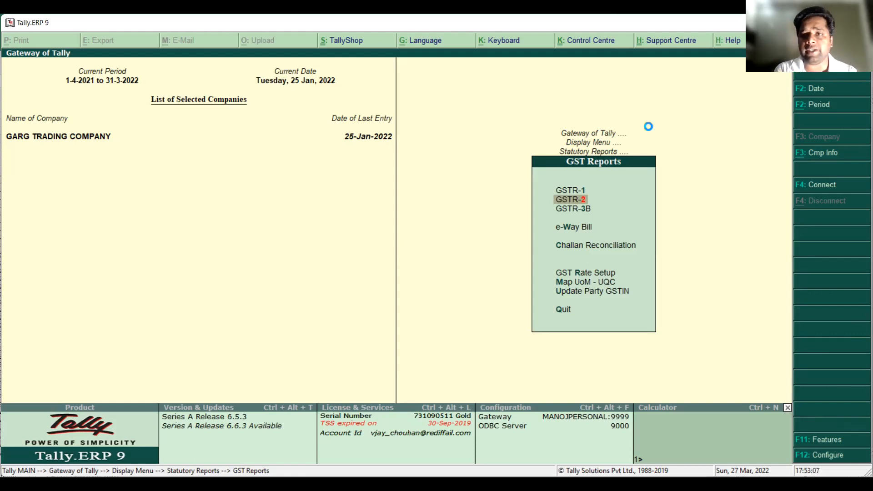
pyautogui.press('F2')
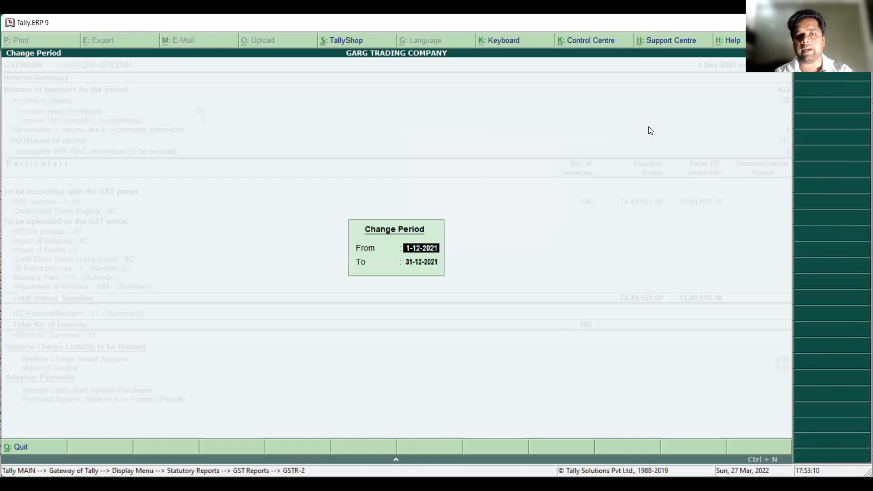
pyautogui.press('Return')
pyautogui.press('Return')
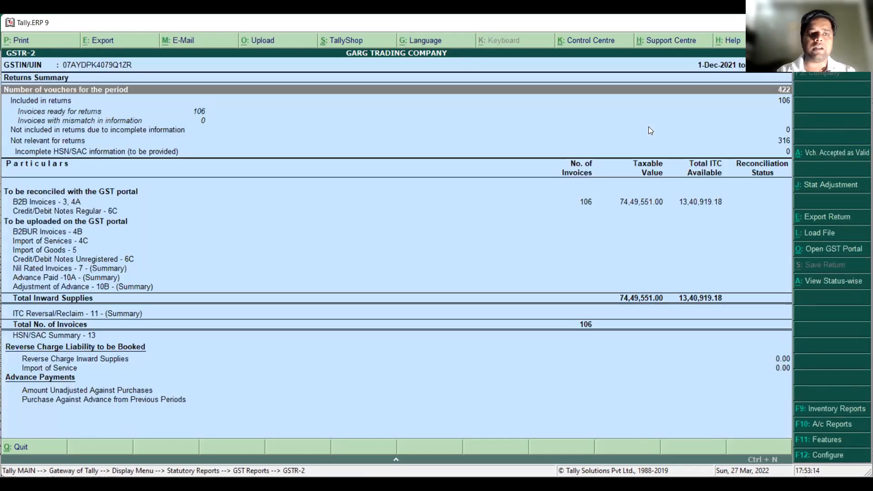
# Configure the GSTR-2 report to show tax types in separate columns, and check the B2B invoices' taxable value and tax amounts
pyautogui.press('Down')
pyautogui.press('Down')
pyautogui.press('Down')
pyautogui.press('Down')
pyautogui.press('Down')
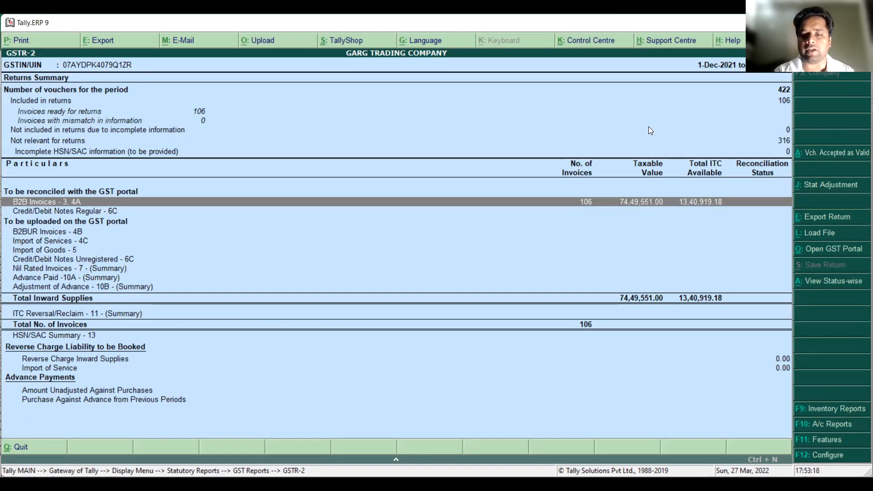
pyautogui.press('F12')
pyautogui.write('Y')
pyautogui.press('Return')
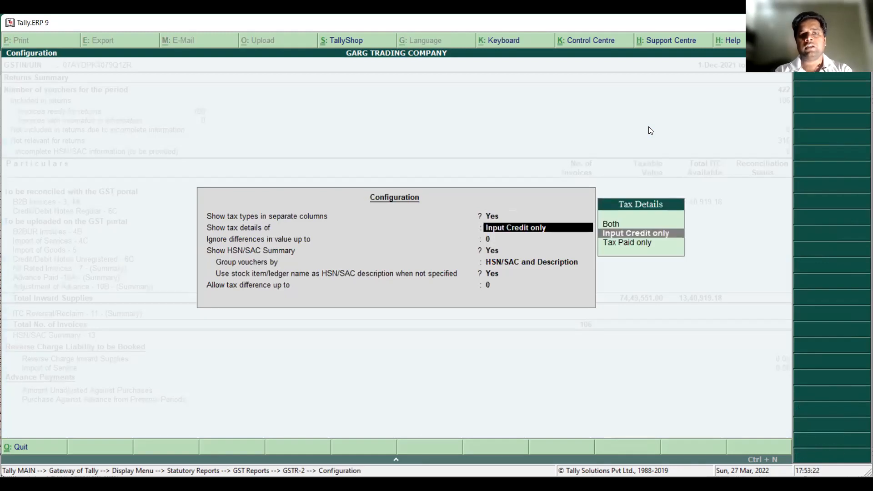
pyautogui.hotkey('ctrl', 'a')
pyautogui.press('Down')
pyautogui.press('Down')
pyautogui.press('Down')
pyautogui.press('Down')
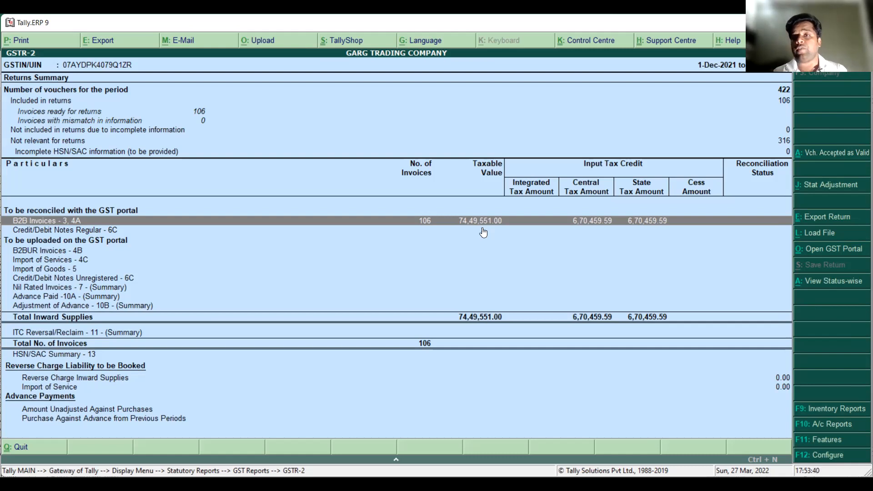
# Examine the GSTR-2 returns summary lines for mismatched, incomplete and not relevant vouchers and for incomplete HSN/SAC information
pyautogui.press('Up')
pyautogui.press('Up')
pyautogui.press('Up')
pyautogui.press('Up')
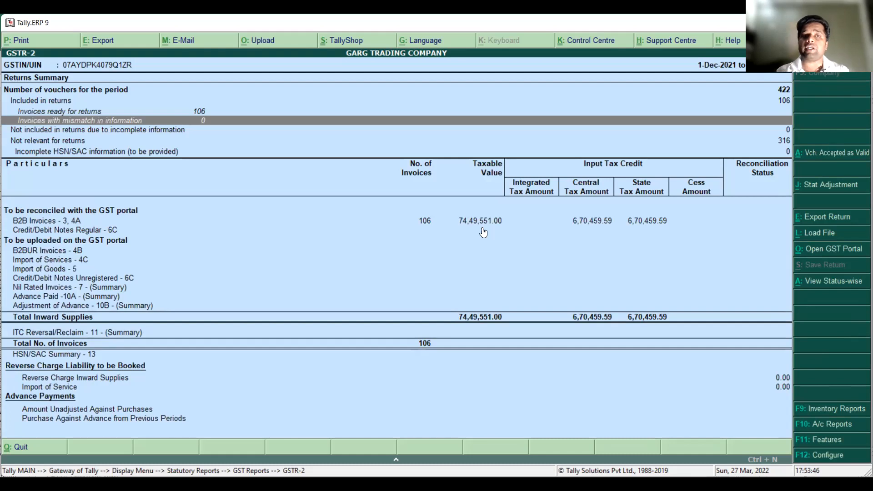
pyautogui.press('Down')
pyautogui.press('Down')
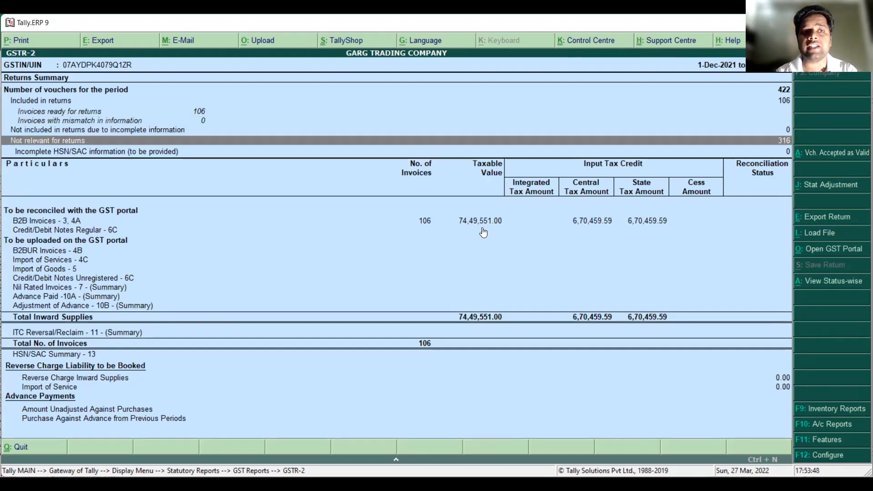
pyautogui.press('Up')
pyautogui.press('Up')
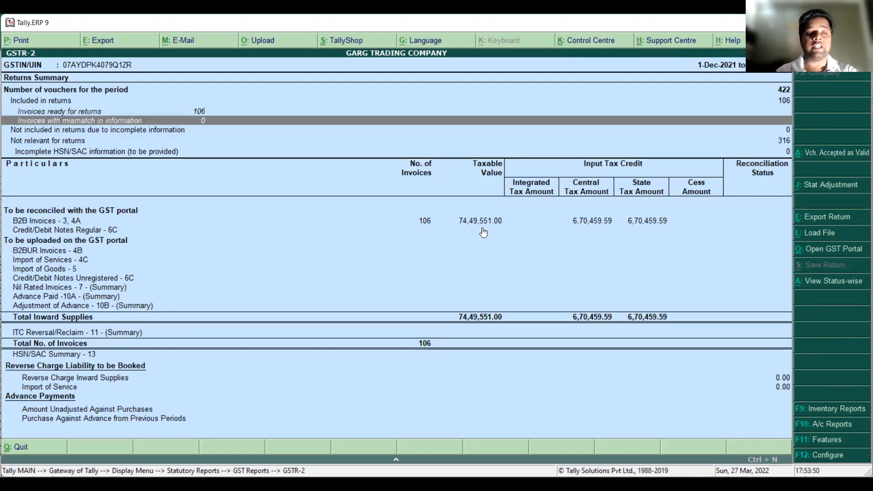
pyautogui.press('Down')
pyautogui.press('Up')
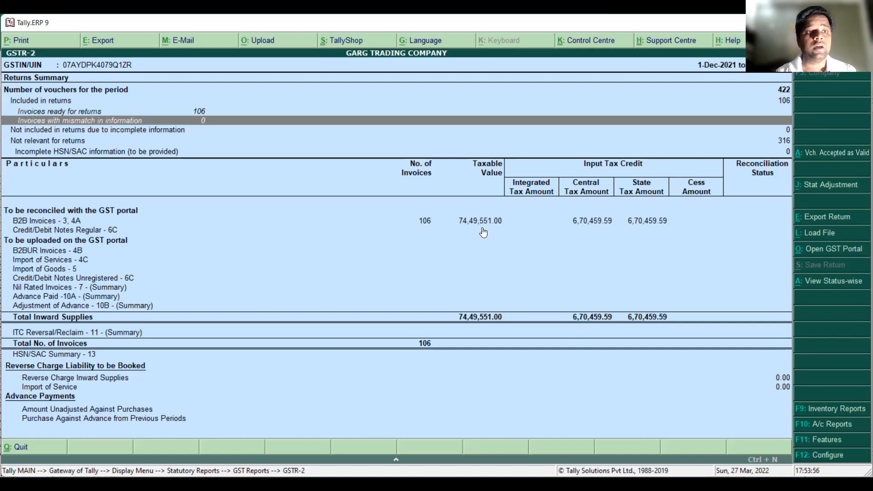
pyautogui.press('Down')
pyautogui.press('Down')
pyautogui.press('Up')
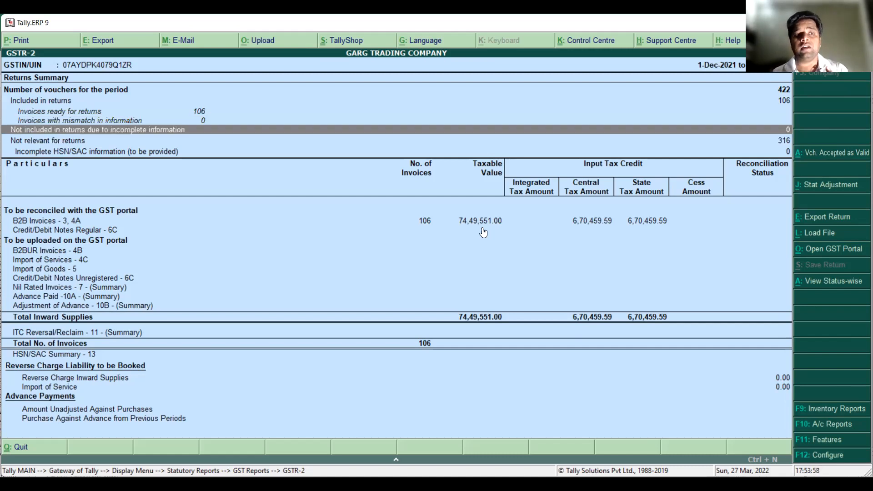
pyautogui.press('Down')
pyautogui.press('Down')
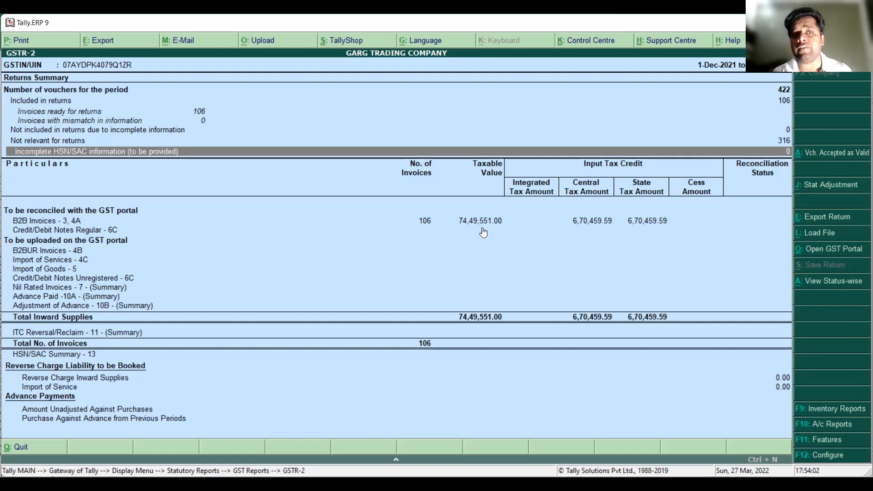
# Review the summary of excluded vouchers behind the not relevant line, and check the line for vouchers with incomplete information
pyautogui.press('Up')
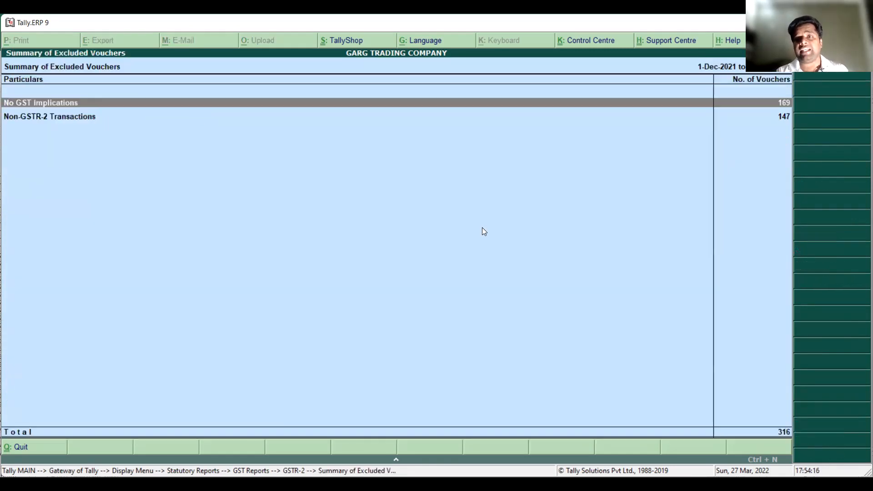
pyautogui.press('Escape')
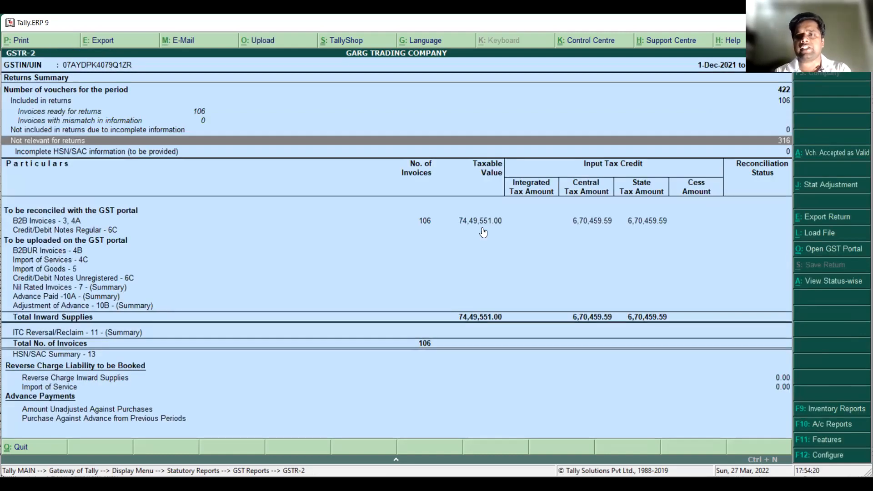
pyautogui.press('Up')
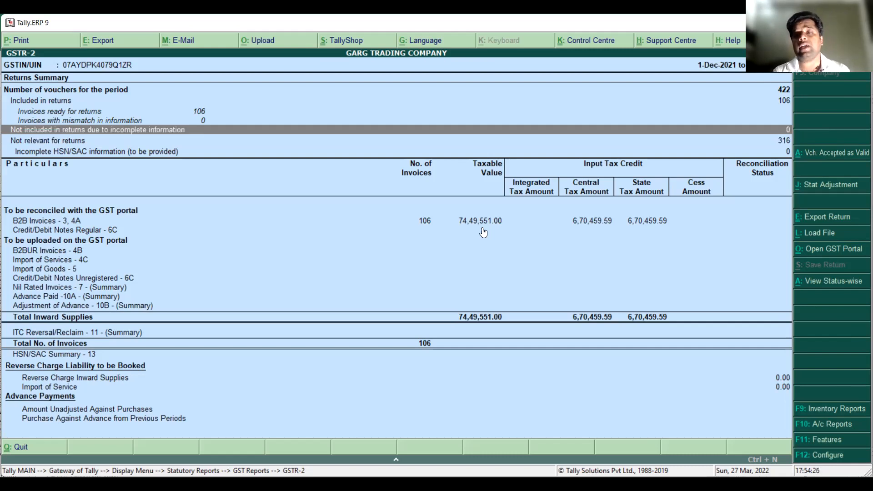
pyautogui.press('Down')
pyautogui.press('Down')
pyautogui.press('Up')
pyautogui.press('Up')
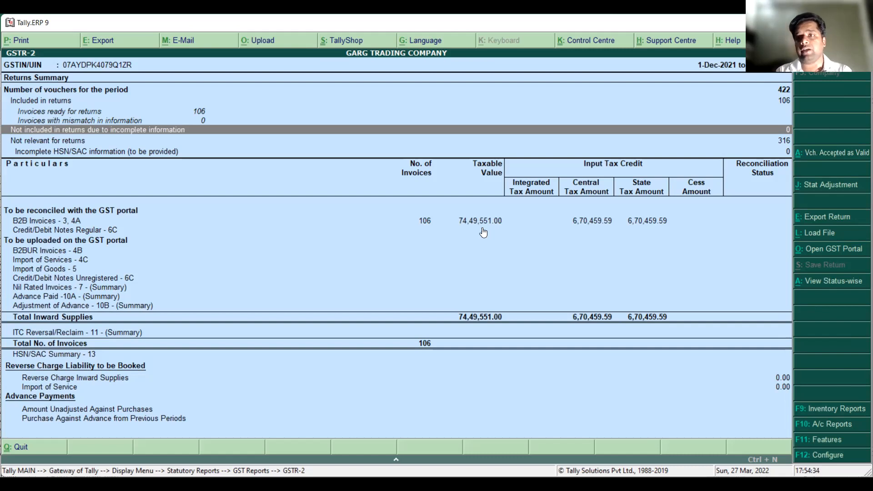
# Open the party register of B2B Invoices - 3, 4A, switch it to the invoice-wise view and look through its entries
pyautogui.press('Down')
pyautogui.press('Down')
pyautogui.press('Down')
pyautogui.press('Down')
pyautogui.press('Up')
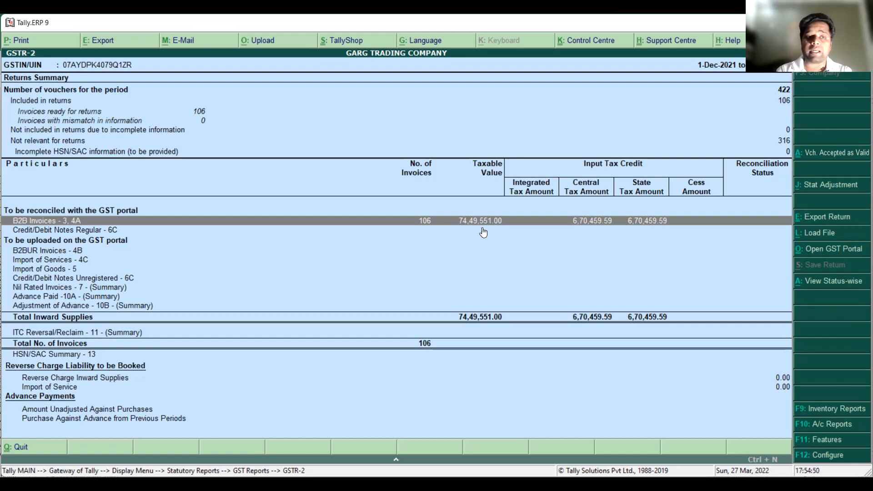
pyautogui.press('Return')
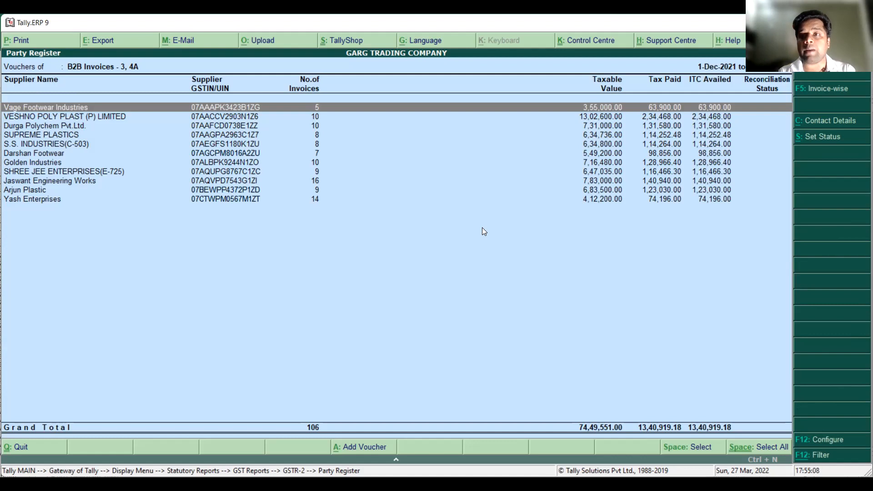
pyautogui.click(824, 91)
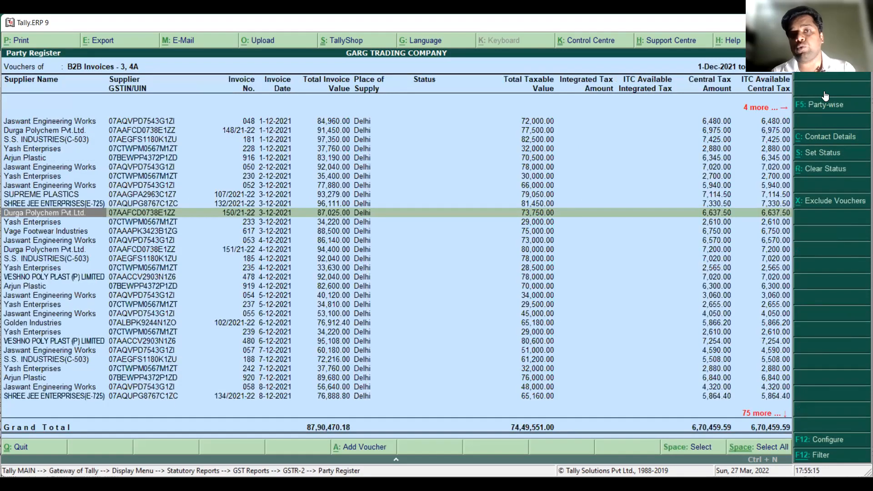
pyautogui.press('Up')
pyautogui.press('Up')
pyautogui.press('Up')
pyautogui.press('Up')
pyautogui.press('Up')
pyautogui.press('Up')
pyautogui.press('Up')
pyautogui.press('Up')
pyautogui.press('Up')
pyautogui.press('Up')
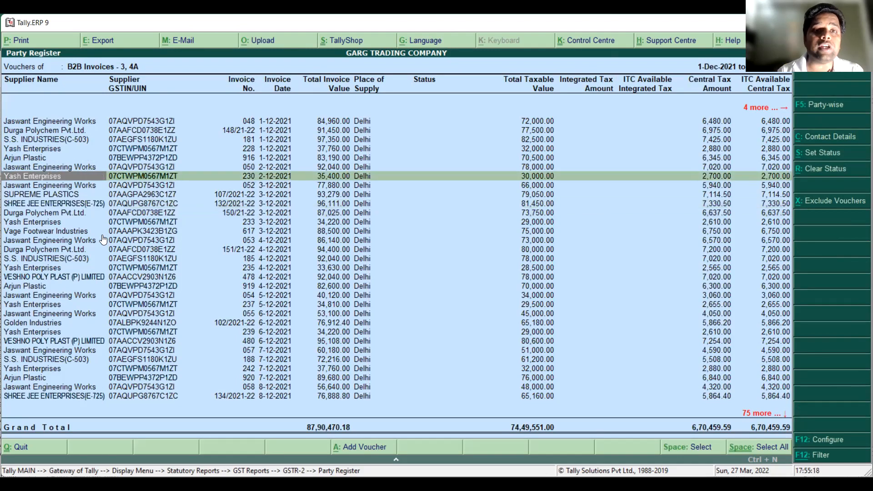
# Look through the December B2B invoice-wise entries down to the last invoice and return to the first one
pyautogui.press('Down')
pyautogui.press('Down')
pyautogui.press('Down')
pyautogui.press('Down')
pyautogui.press('Down')
pyautogui.press('Down')
pyautogui.press('Down')
pyautogui.press('Down')
pyautogui.press('Down')
pyautogui.press('Down')
pyautogui.press('Down')
pyautogui.press('Down')
pyautogui.press('Down')
pyautogui.press('Down')
pyautogui.press('Down')
pyautogui.press('Down')
pyautogui.press('Down')
pyautogui.press('Down')
pyautogui.press('Down')
pyautogui.press('Down')
pyautogui.press('Down')
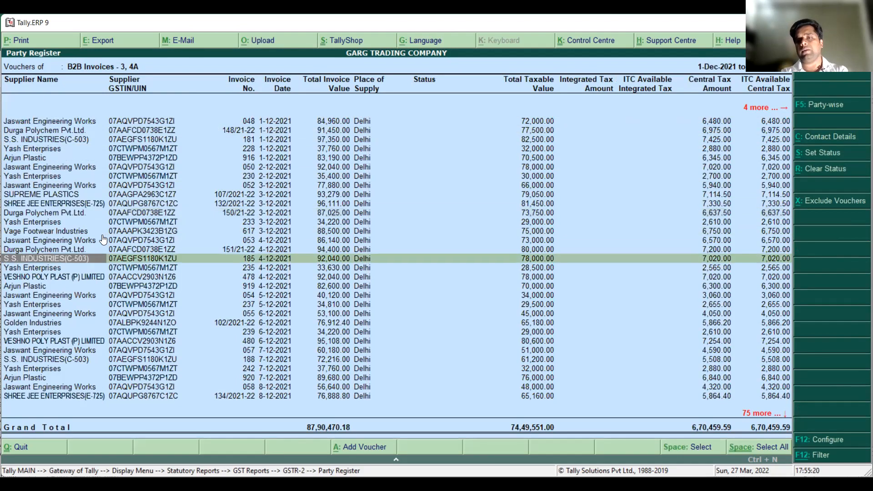
pyautogui.press('pagedown')
pyautogui.press('pagedown')
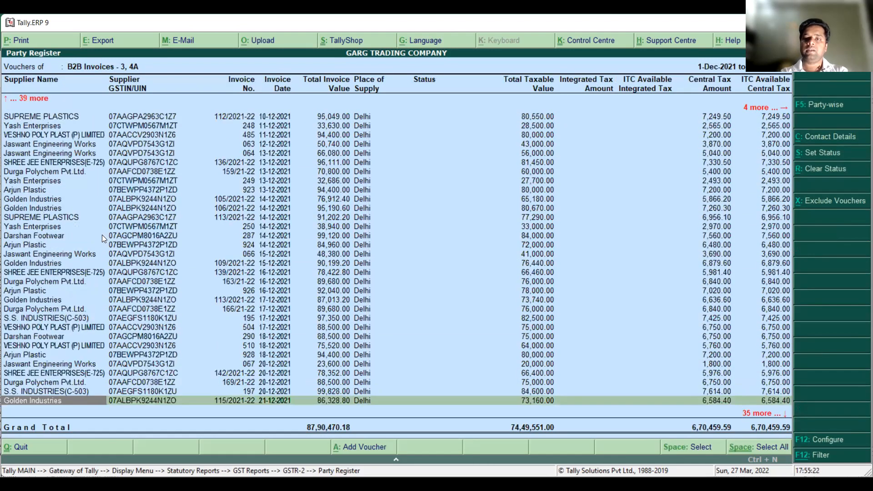
pyautogui.press('Down')
pyautogui.press('Down')
pyautogui.press('Down')
pyautogui.press('Up')
pyautogui.press('Up')
pyautogui.press('Up')
pyautogui.press('Up')
pyautogui.press('Up')
pyautogui.press('Up')
pyautogui.press('Up')
pyautogui.press('Up')
pyautogui.press('Up')
pyautogui.press('Up')
pyautogui.press('Up')
pyautogui.press('Up')
pyautogui.press('Up')
pyautogui.press('Up')
pyautogui.press('Up')
pyautogui.press('Up')
pyautogui.press('Up')
pyautogui.press('Up')
pyautogui.press('Up')
pyautogui.press('Up')
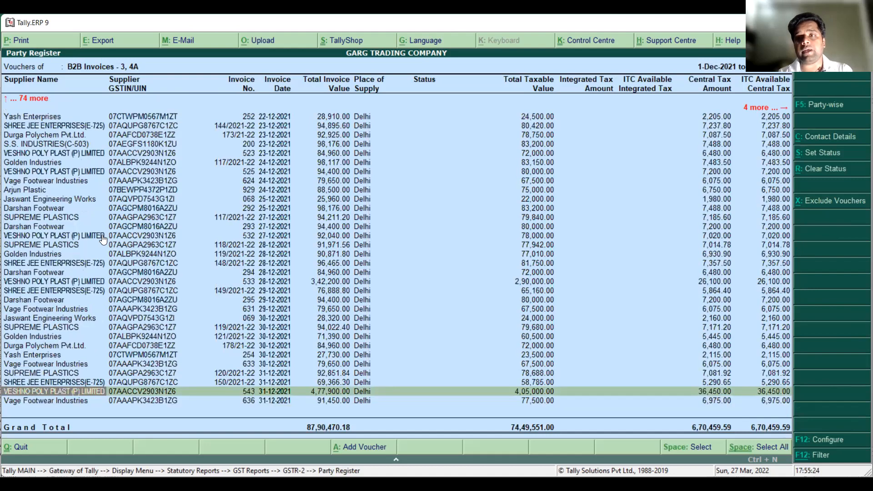
pyautogui.press('pageup')
pyautogui.press('pageup')
pyautogui.press('pageup')
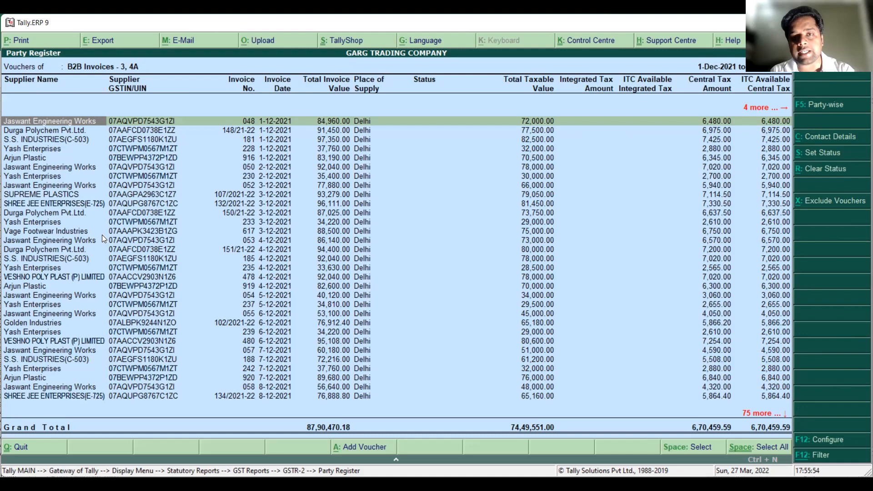
# Start exporting the party register to Excel and set the export location to the copied Matching Offline Tool folder path
pyautogui.hotkey('alt', 'e')
pyautogui.press('Return')
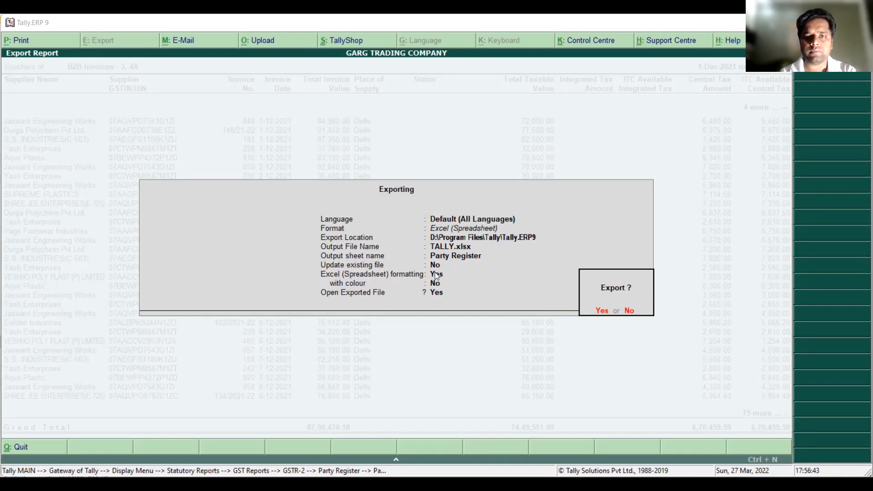
pyautogui.press('n')
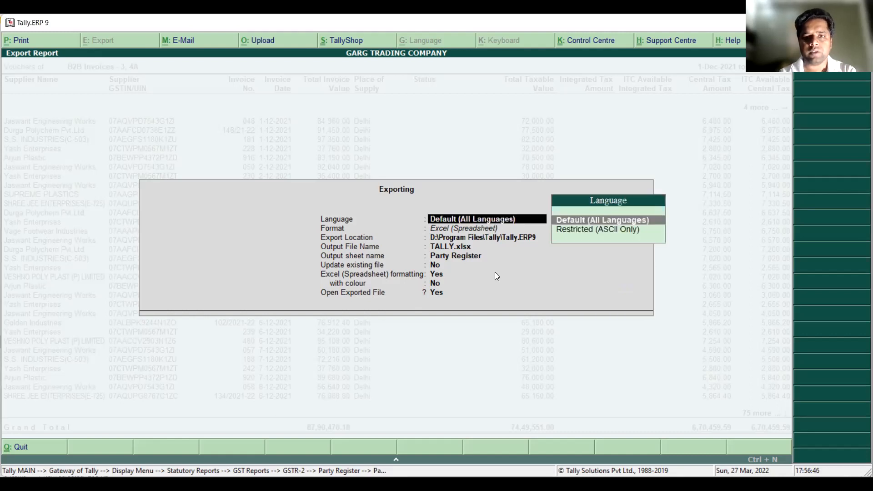
pyautogui.press('Return')
pyautogui.press('Return')
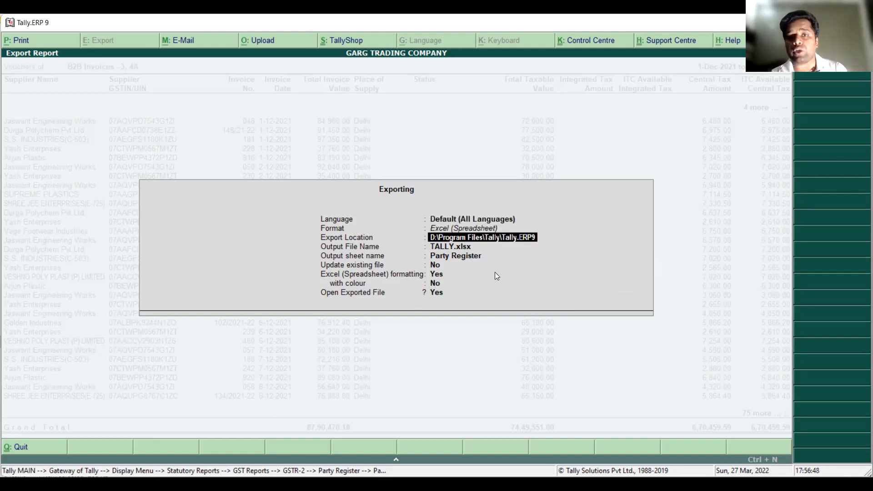
pyautogui.press('BackSpace')
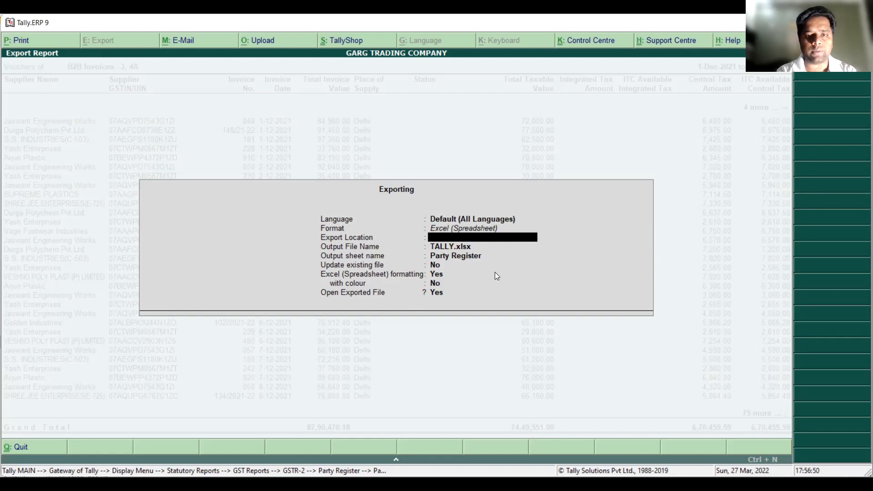
pyautogui.hotkey('ctrl', 'v')
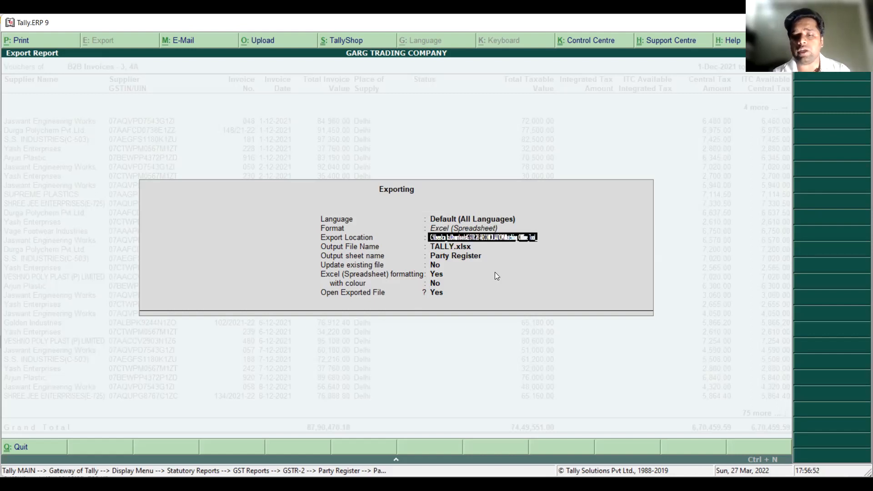
pyautogui.press('Return')
pyautogui.press('Return')
pyautogui.press('Up')
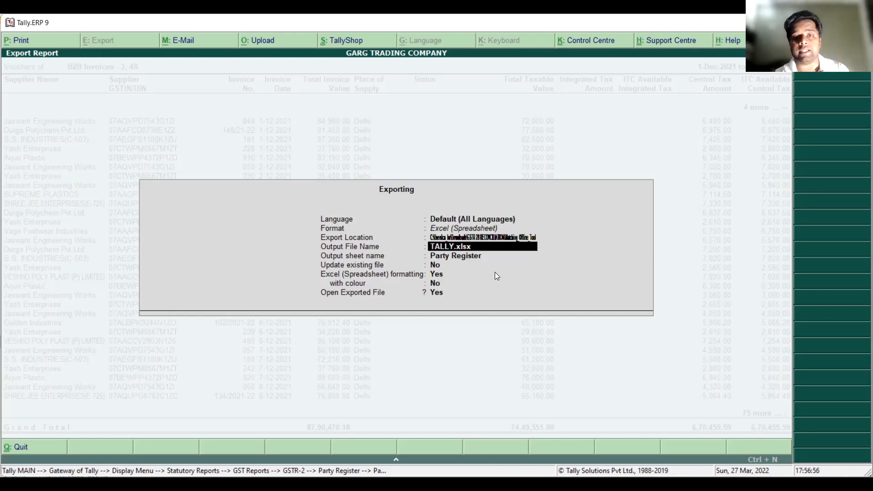
# Name the output file GTC PURCHASE REGISTER and export it with Excel formatting, without colour, opening the exported file
pyautogui.press('BackSpace')
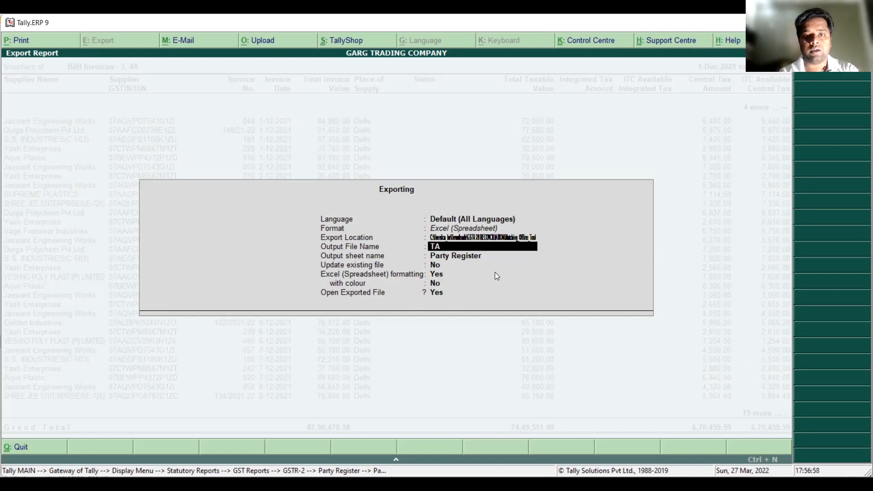
pyautogui.write('GTC PURCHASE REGISTER')
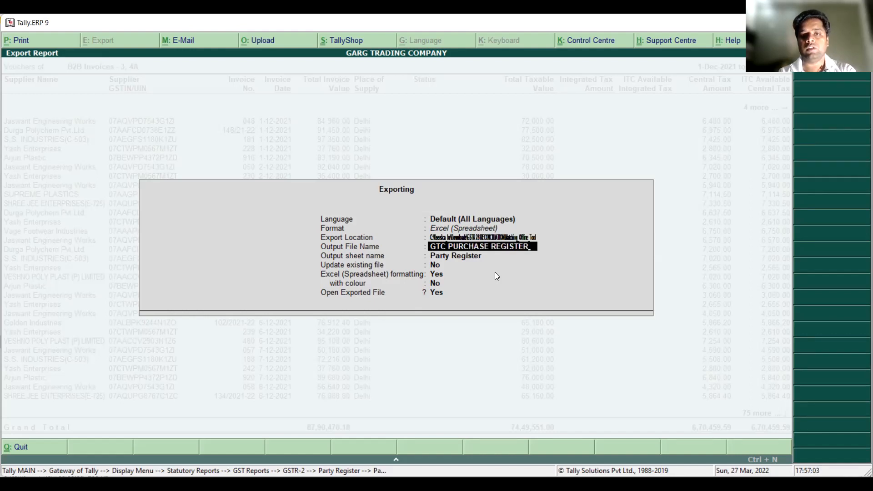
pyautogui.press('Return')
pyautogui.press('Return')
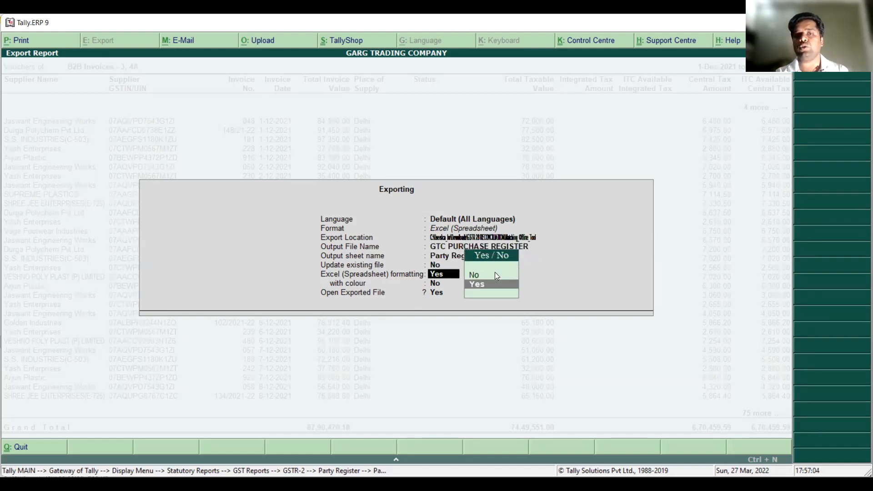
pyautogui.press('Return')
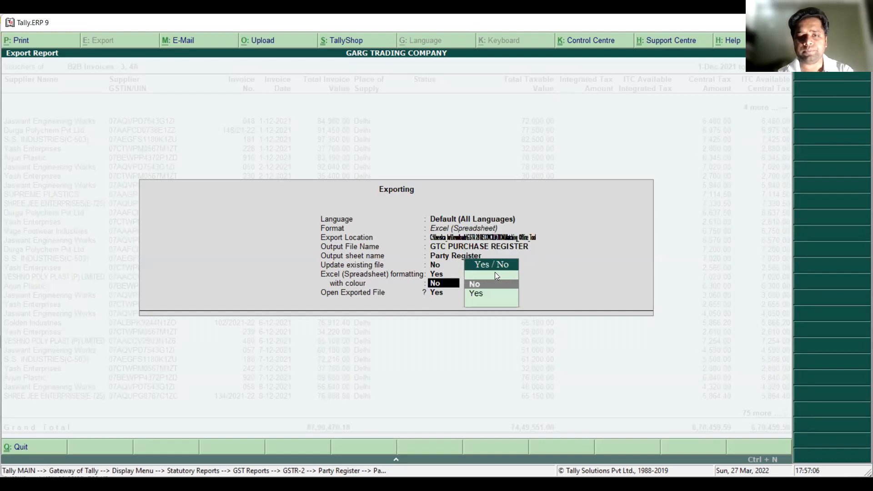
pyautogui.press('Return')
pyautogui.press('Return')
pyautogui.press('Return')
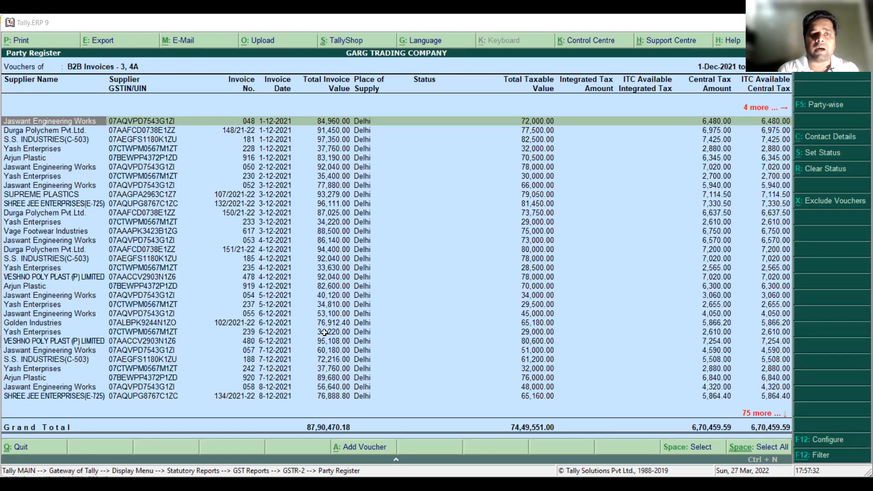
# Switch to the exported GTC PURCHASE REGISTER workbook in Excel and examine its columns from supplier name through cess amount
pyautogui.hotkey('alt', 'Tab')
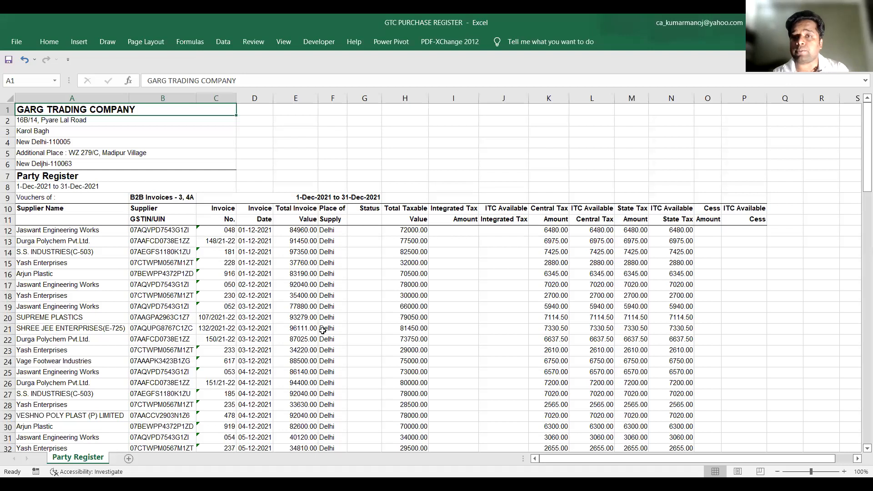
pyautogui.click(117, 277)
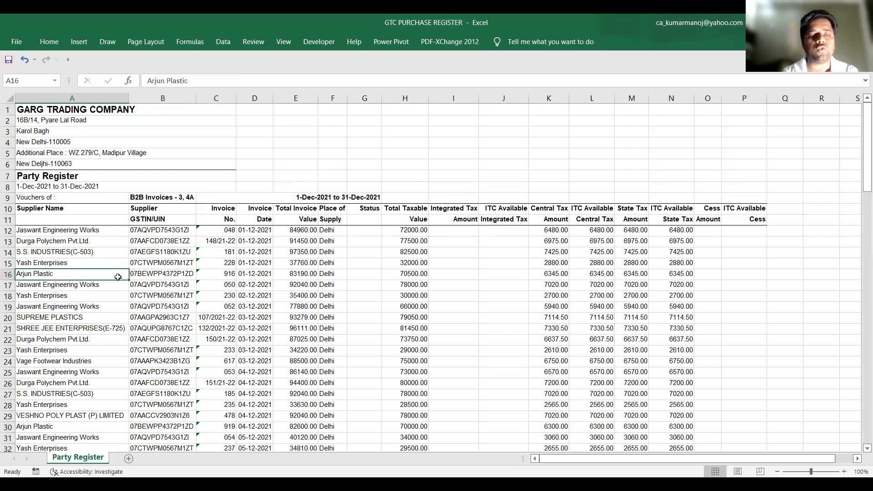
pyautogui.press('Right')
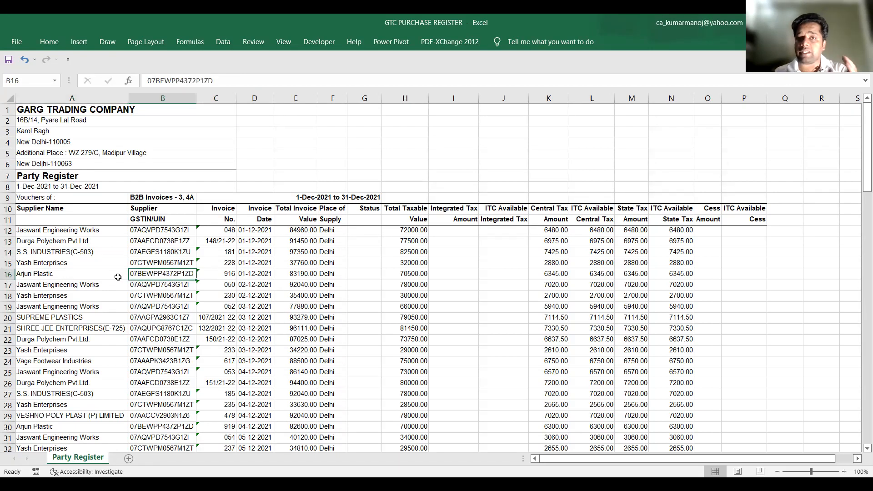
pyautogui.press('Left')
pyautogui.press('Right')
pyautogui.press('Right')
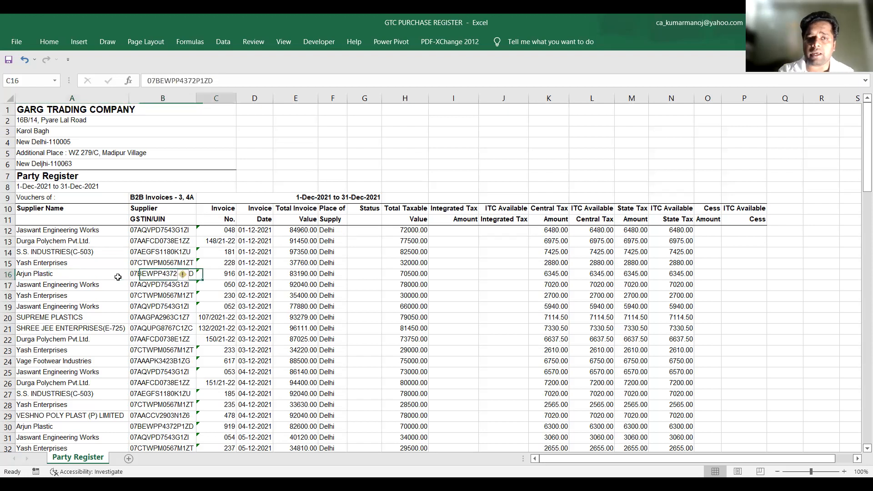
pyautogui.press('Right')
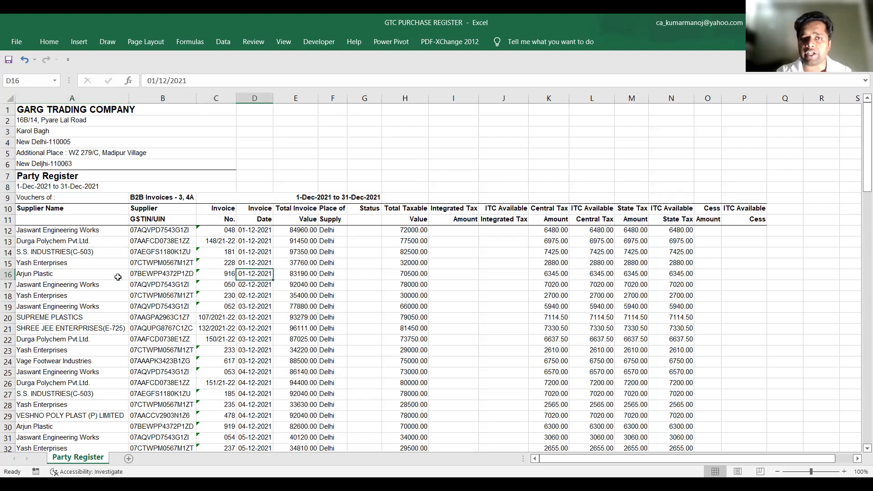
pyautogui.press('Right')
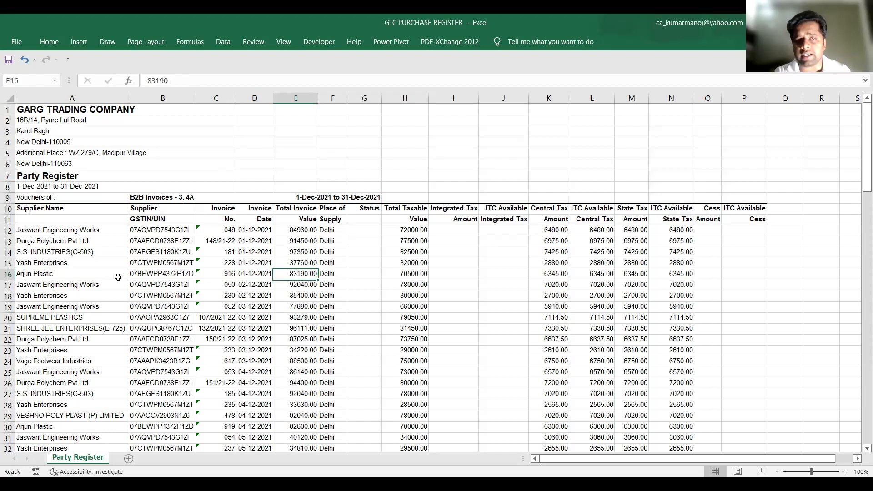
pyautogui.press('Right')
pyautogui.press('Right')
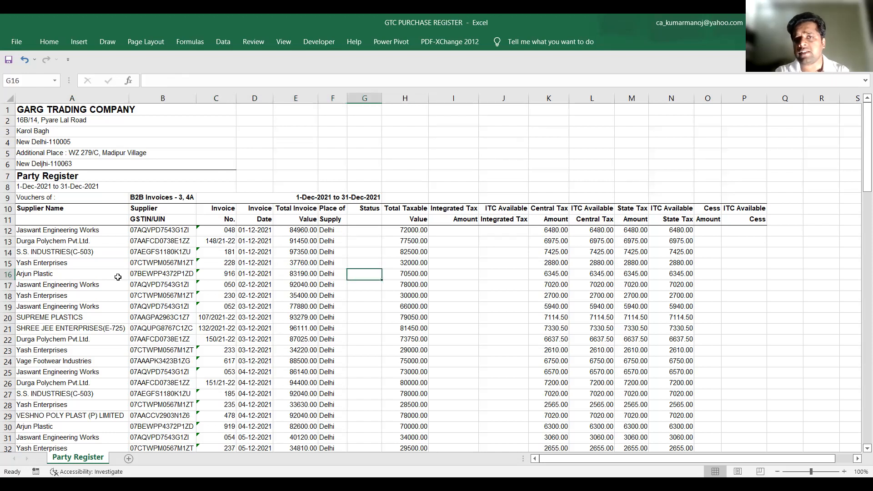
pyautogui.press('Right')
pyautogui.press('Right')
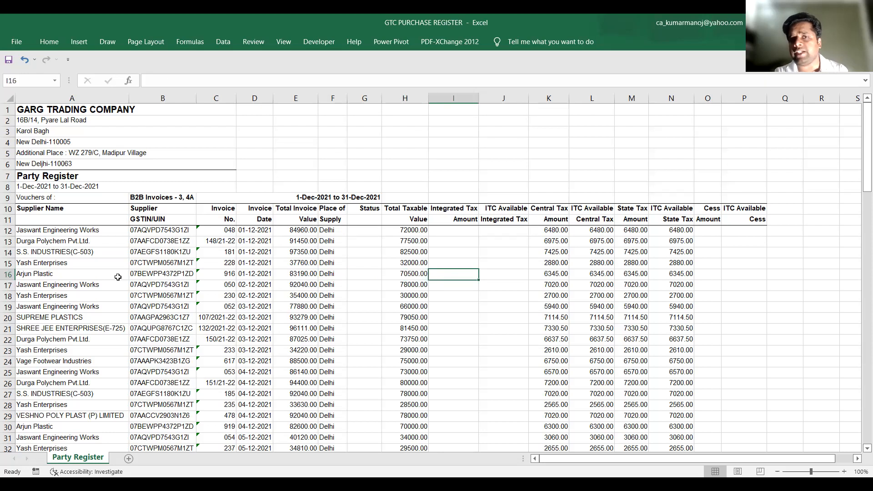
pyautogui.press('Right')
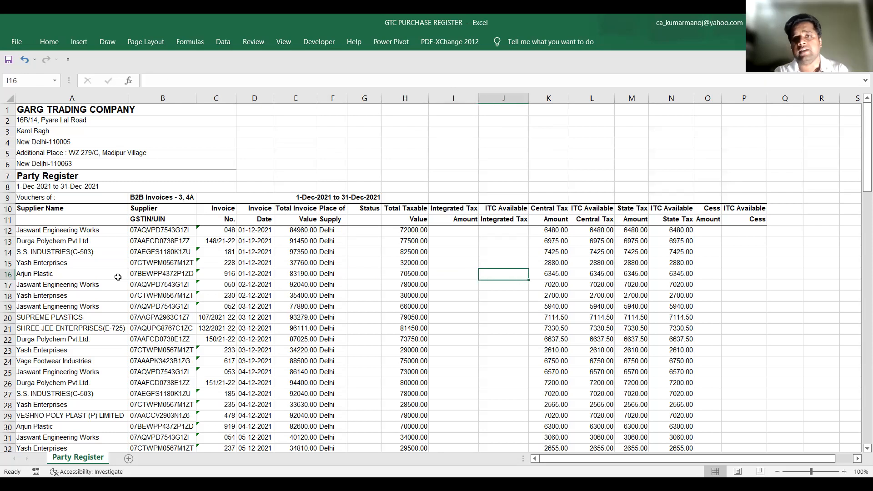
pyautogui.press('Right')
pyautogui.press('Right')
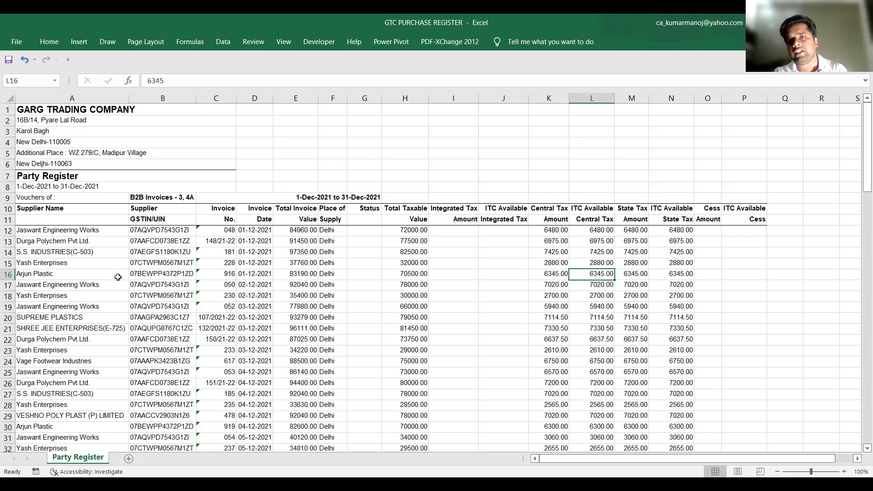
pyautogui.press('Right')
pyautogui.press('Right')
pyautogui.press('Right')
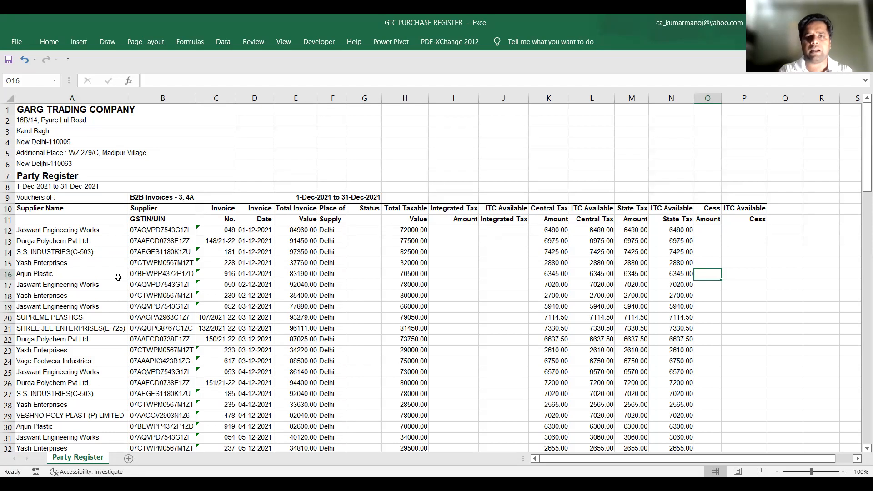
# Delete the ITC Available columns for integrated tax, central tax, state tax and cess from the Party Register sheet
pyautogui.click(505, 98)
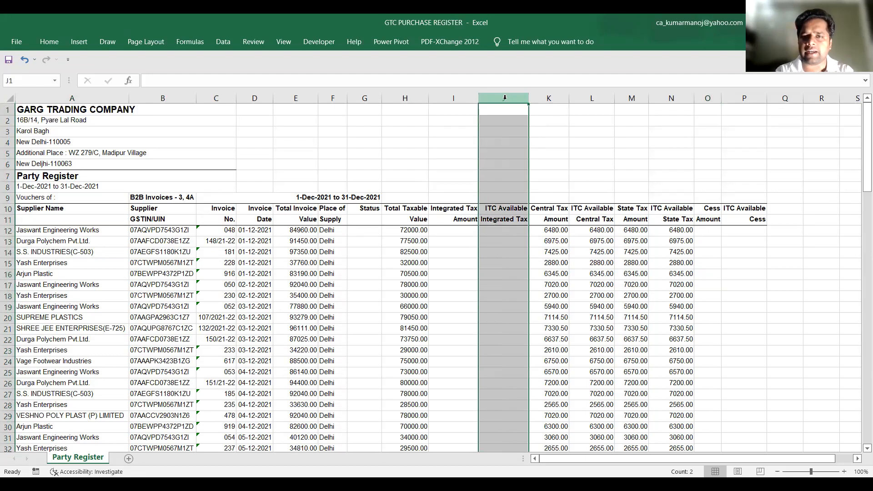
pyautogui.hotkey('ctrl', '-')
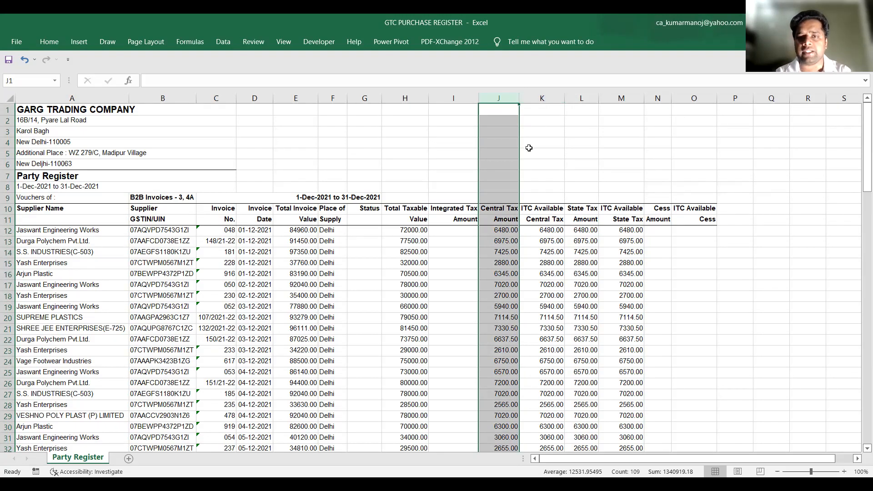
pyautogui.click(543, 98)
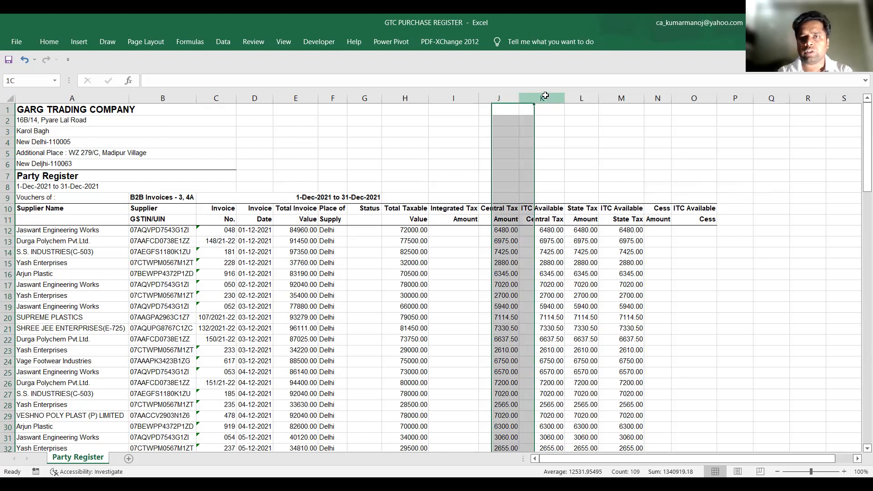
pyautogui.hotkey('ctrl', '-')
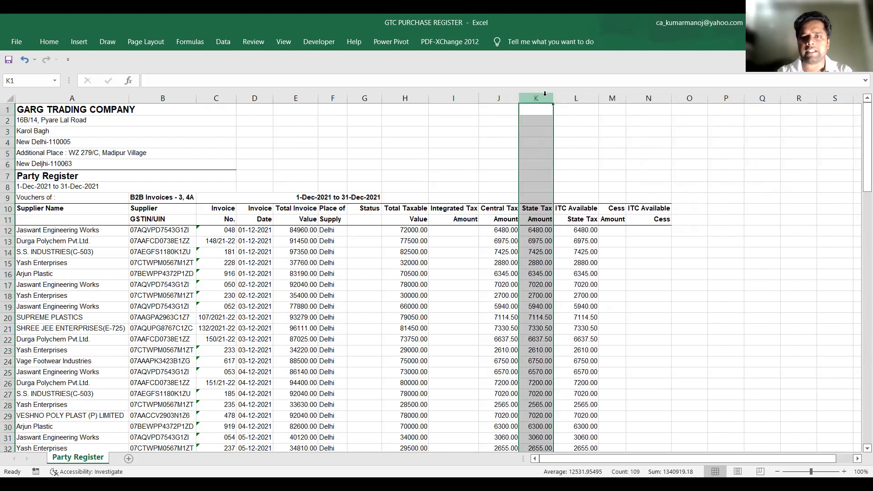
pyautogui.click(581, 99)
pyautogui.hotkey('ctrl', '-')
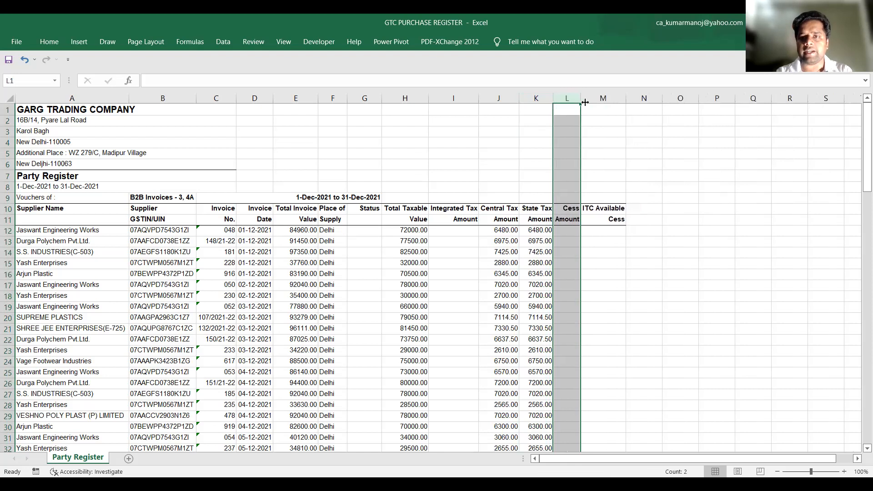
pyautogui.click(594, 98)
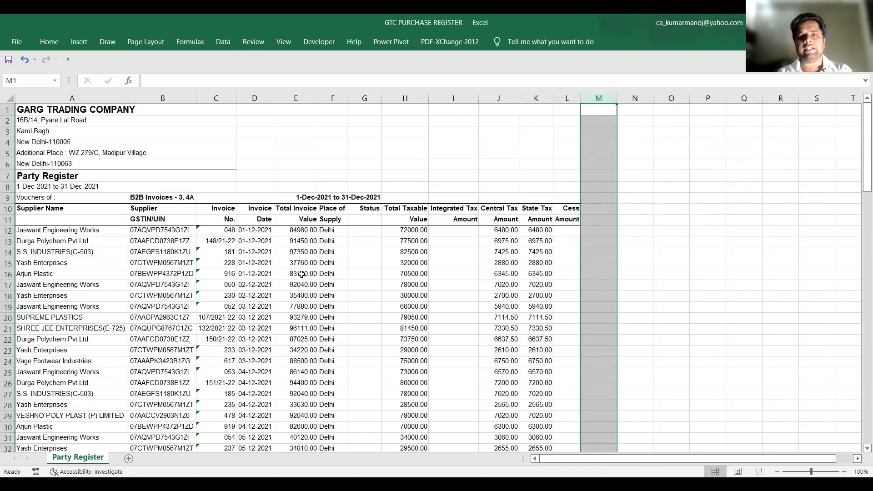
pyautogui.click(453, 240)
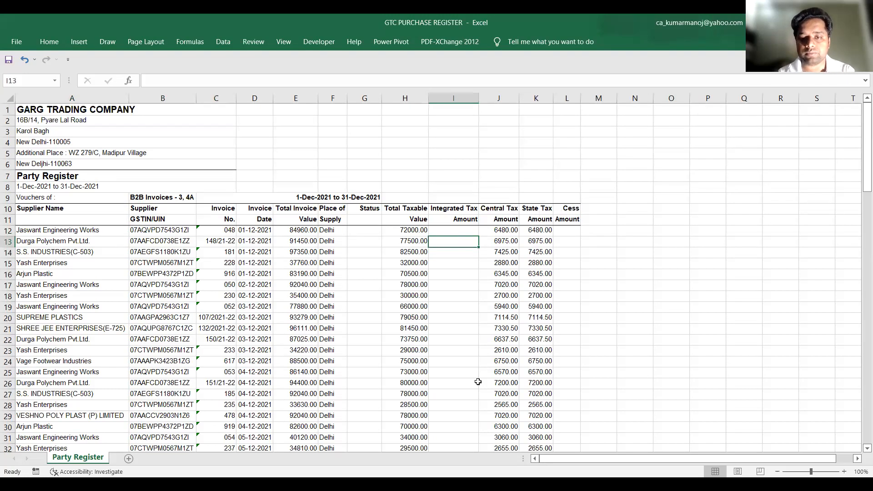
# Copy the supplier GSTINs from B12:B117 of the Party Register into the PurchaseRegister_Template_v2.0 workbook's GSTIN of supplier column, starting at A6
pyautogui.click(715, 286)
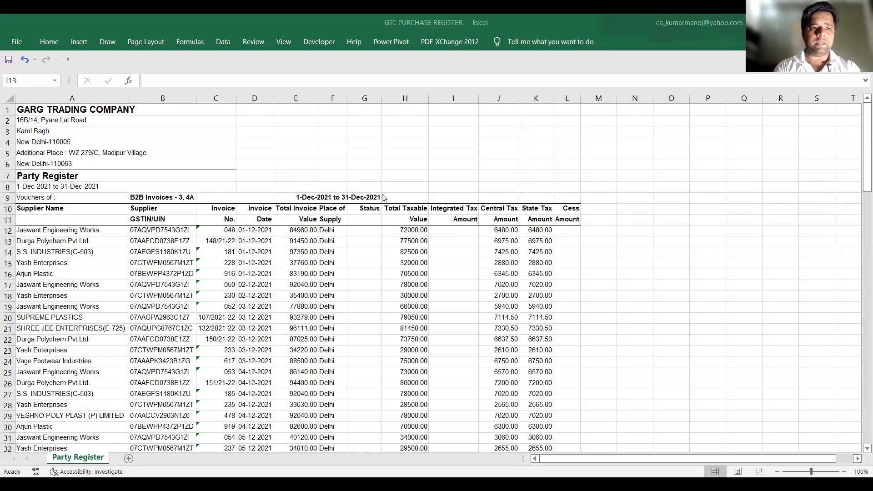
pyautogui.click(168, 231)
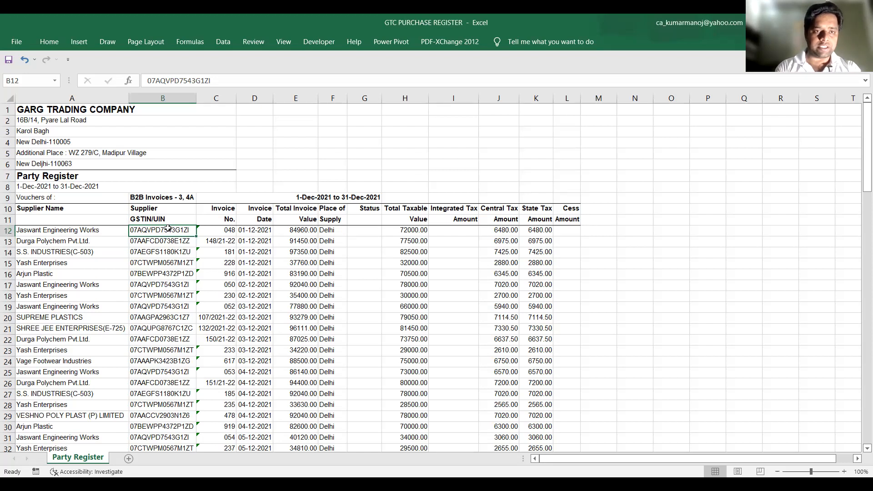
pyautogui.hotkey('ctrl', 'shift', 'Down')
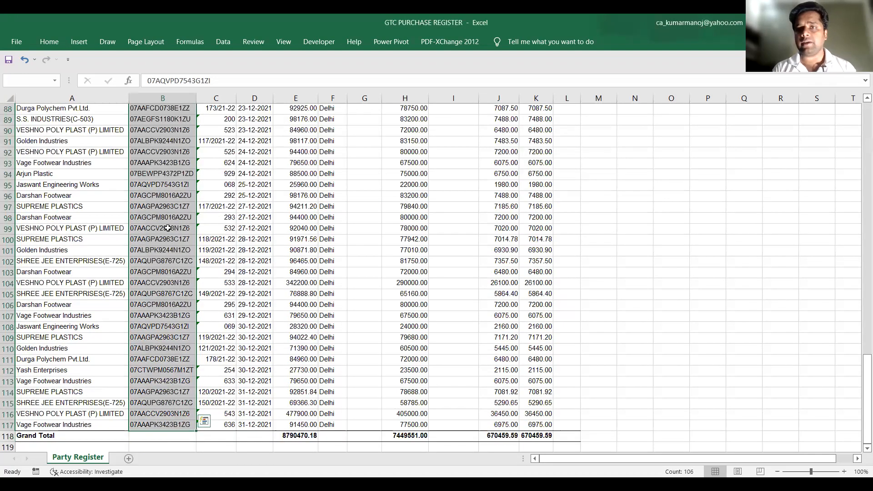
pyautogui.hotkey('ctrl', 'c')
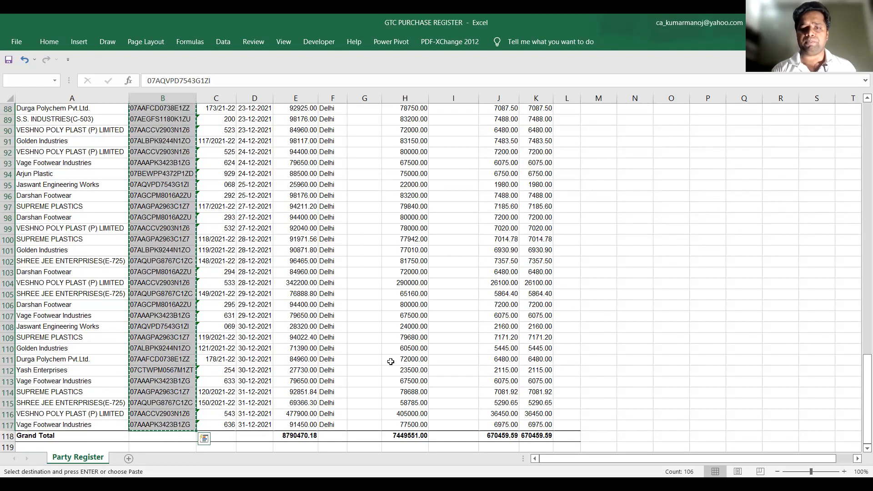
pyautogui.hotkey('ctrl', 'n')
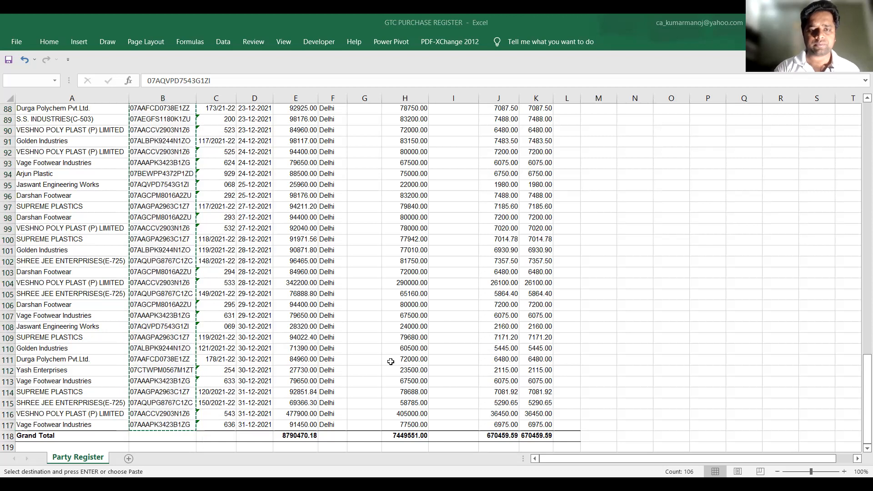
pyautogui.hotkey('alt', 'Tab')
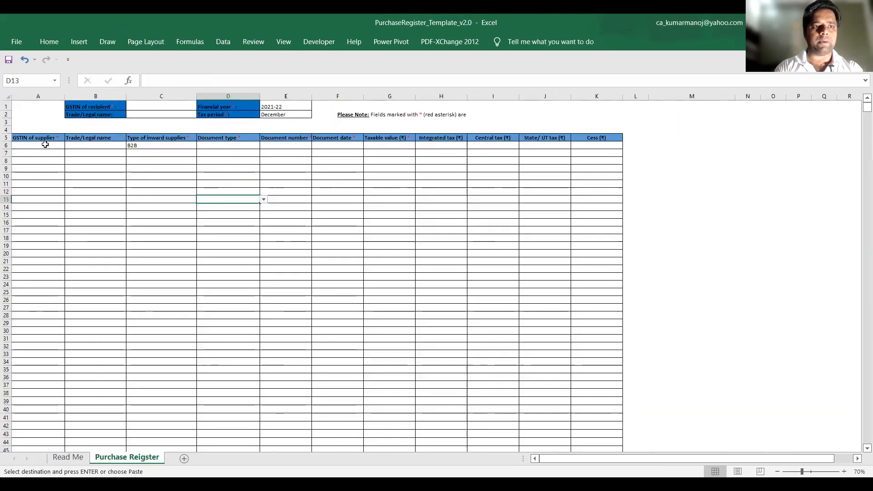
pyautogui.click(45, 144)
pyautogui.hotkey('ctrl', 'v')
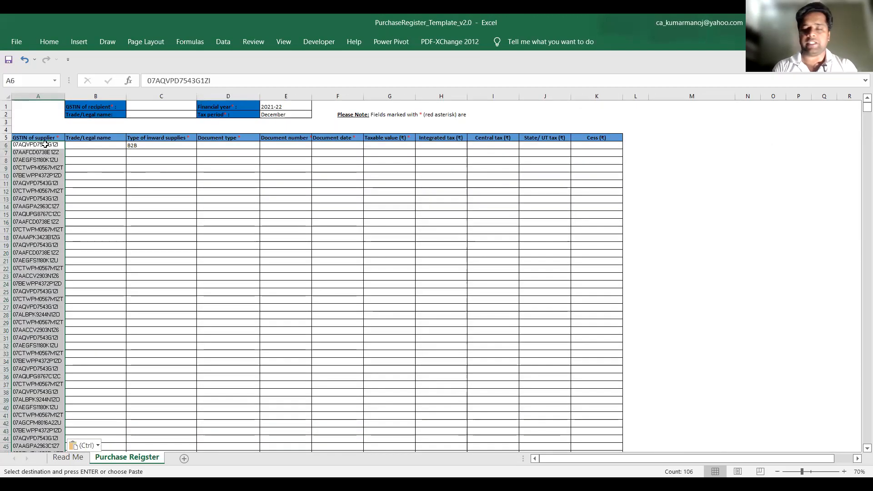
# Return to the GTC PURCHASE REGISTER workbook and copy all supplier names from A12 down, excluding the Grand Total row
pyautogui.click(95, 147)
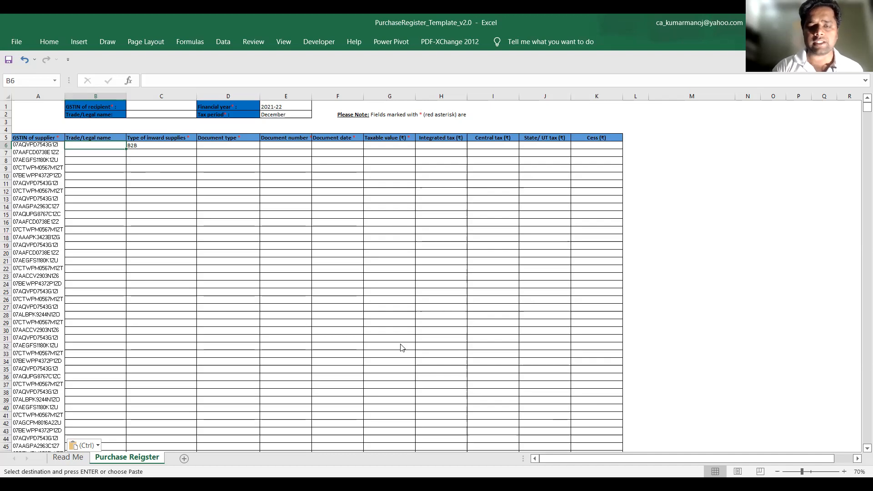
pyautogui.hotkey('alt', 'Tab')
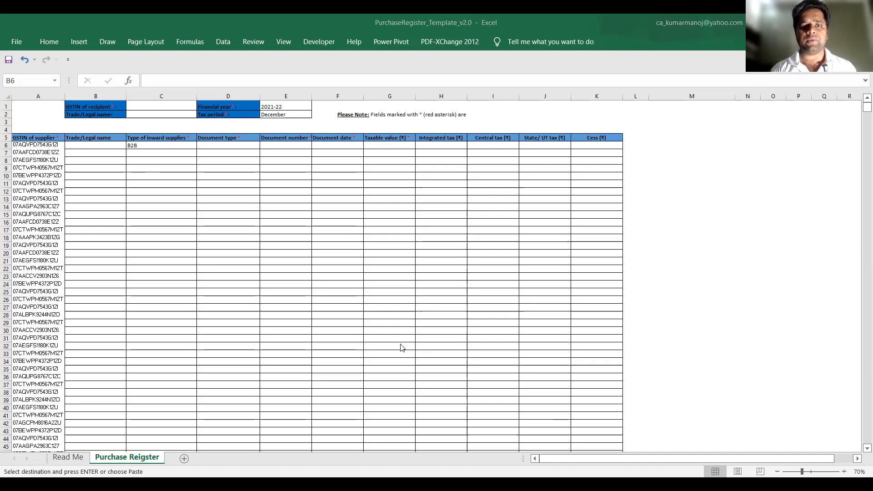
pyautogui.hotkey('alt', 'Tab')
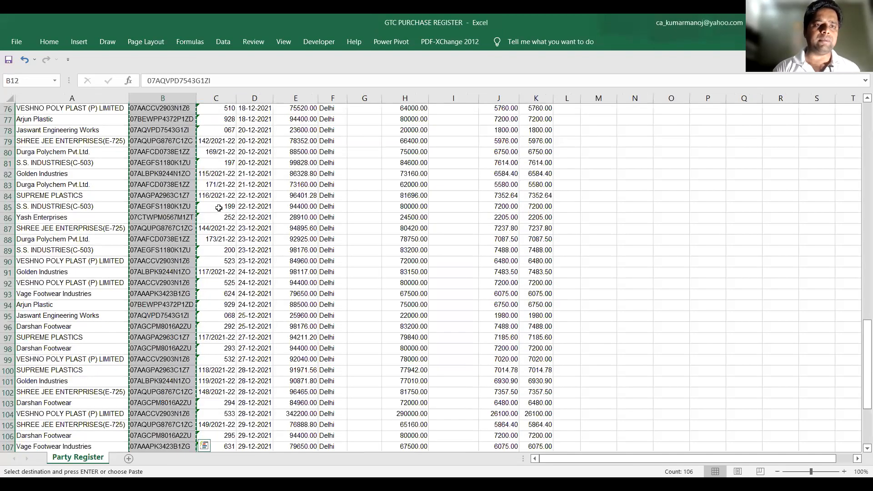
pyautogui.scroll(13, 90, 167)
pyautogui.click(90, 168)
pyautogui.hotkey('ctrl', 'Home')
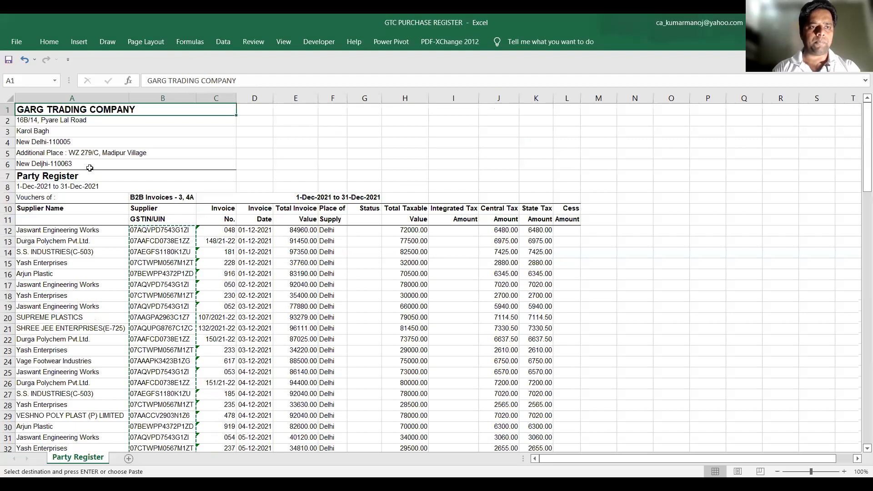
pyautogui.hotkey('ctrl', 'Down')
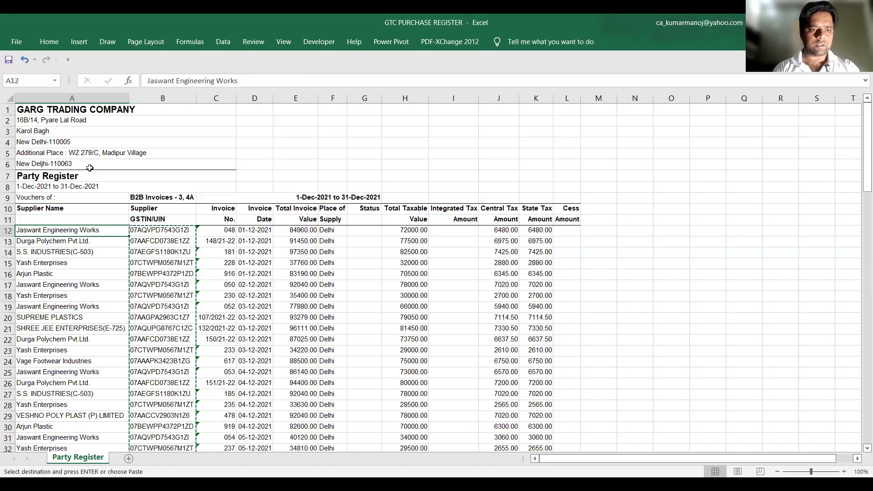
pyautogui.hotkey('ctrl', 'shift', 'Down')
pyautogui.hotkey('ctrl', 'c')
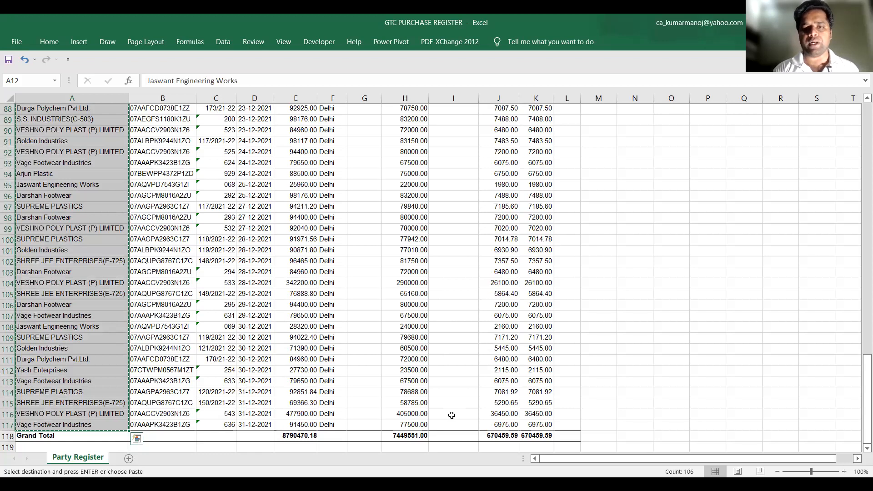
# Paste the supplier names into the template's Trade/Legal name column from B6 and fit the column width to them
pyautogui.hotkey('alt', 'Tab')
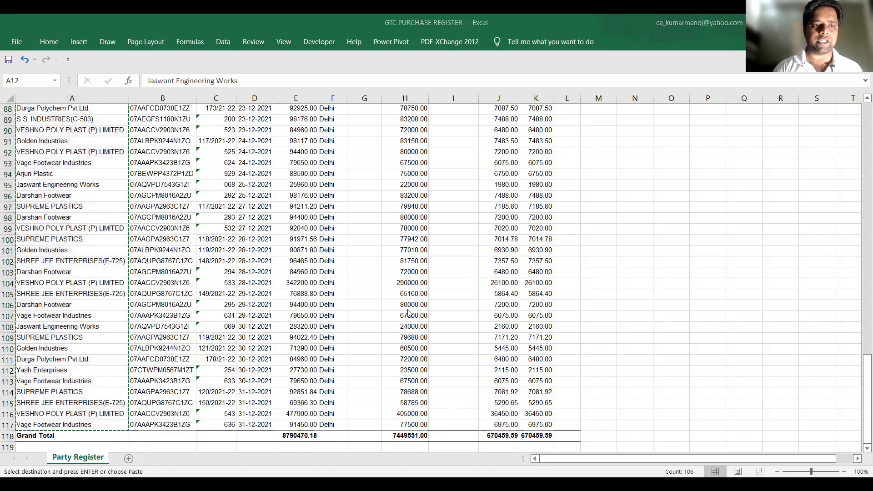
pyautogui.click(96, 145)
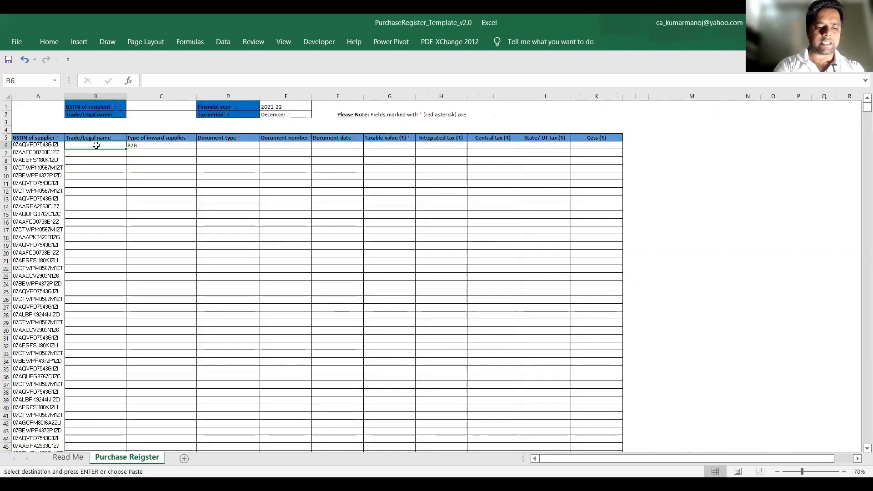
pyautogui.hotkey('ctrl', 'v')
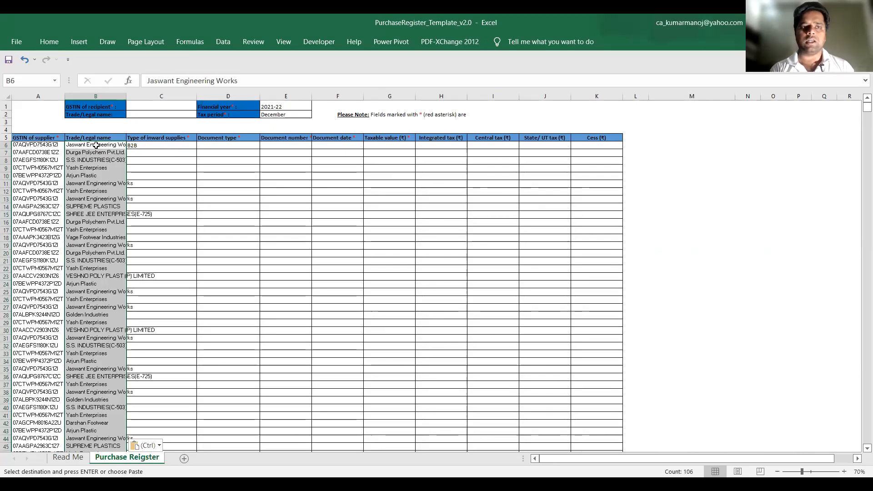
pyautogui.doubleClick(126, 95)
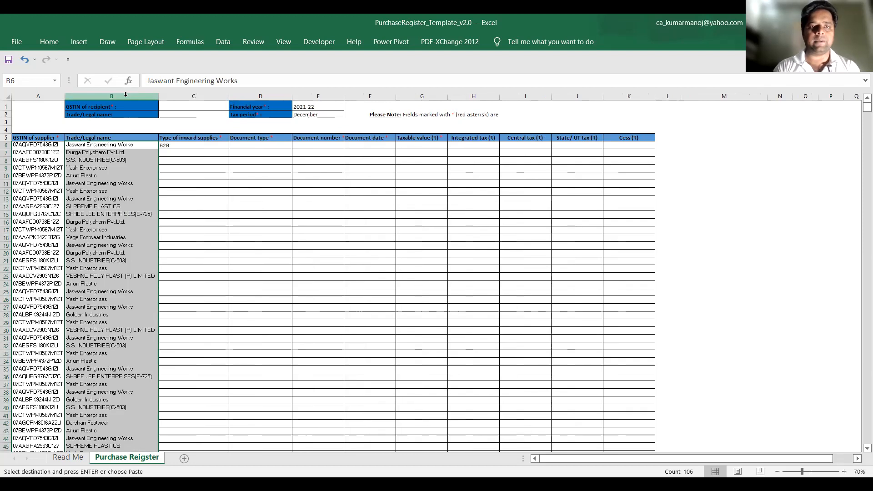
# Fill the B2B type of inward supplies from C6 down to the last supplier in row 111
pyautogui.click(194, 146)
pyautogui.hotkey('shift', 'Down')
pyautogui.hotkey('shift', 'Down')
pyautogui.hotkey('shift', 'Down')
pyautogui.hotkey('shift', 'Down')
pyautogui.hotkey('shift', 'Down')
pyautogui.hotkey('shift', 'Down')
pyautogui.hotkey('shift', 'Down')
pyautogui.hotkey('shift', 'Down')
pyautogui.hotkey('shift', 'Down')
pyautogui.hotkey('shift', 'Down')
pyautogui.hotkey('shift', 'Down')
pyautogui.hotkey('shift', 'Down')
pyautogui.hotkey('shift', 'Down')
pyautogui.hotkey('shift', 'Down')
pyautogui.hotkey('shift', 'Down')
pyautogui.hotkey('shift', 'Down')
pyautogui.hotkey('shift', 'Down')
pyautogui.hotkey('shift', 'Down')
pyautogui.hotkey('shift', 'Down')
pyautogui.hotkey('shift', 'Down')
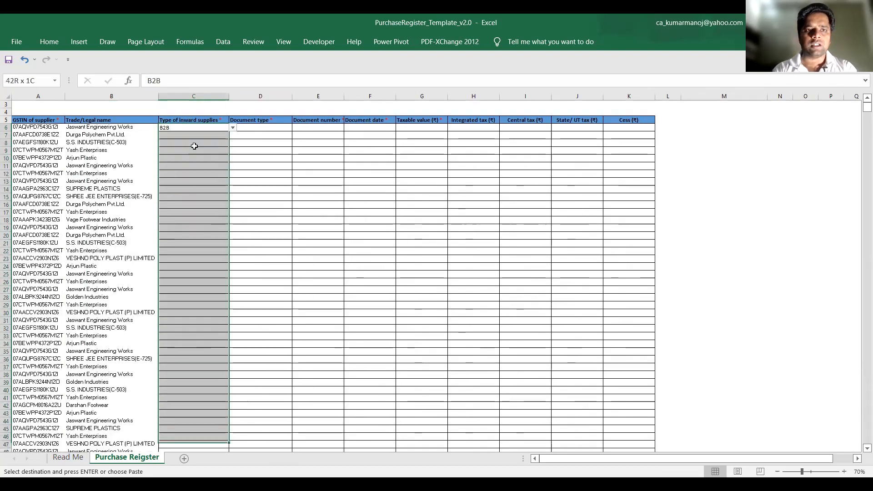
pyautogui.hotkey('shift', 'Down')
pyautogui.hotkey('shift', 'Down')
pyautogui.hotkey('shift', 'Down')
pyautogui.hotkey('shift', 'Down')
pyautogui.hotkey('shift', 'Down')
pyautogui.hotkey('shift', 'Down')
pyautogui.hotkey('shift', 'Down')
pyautogui.hotkey('shift', 'Down')
pyautogui.hotkey('shift', 'Down')
pyautogui.hotkey('shift', 'Down')
pyautogui.hotkey('shift', 'Down')
pyautogui.hotkey('shift', 'Down')
pyautogui.hotkey('shift', 'Down')
pyautogui.hotkey('shift', 'Down')
pyautogui.hotkey('shift', 'Down')
pyautogui.hotkey('shift', 'Down')
pyautogui.hotkey('shift', 'Down')
pyautogui.hotkey('shift', 'Down')
pyautogui.hotkey('shift', 'Down')
pyautogui.hotkey('shift', 'Down')
pyautogui.hotkey('shift', 'Down')
pyautogui.hotkey('shift', 'Down')
pyautogui.hotkey('shift', 'Down')
pyautogui.hotkey('shift', 'Down')
pyautogui.hotkey('shift', 'Down')
pyautogui.hotkey('shift', 'Down')
pyautogui.hotkey('shift', 'Down')
pyautogui.hotkey('shift', 'Down')
pyautogui.hotkey('shift', 'Down')
pyautogui.hotkey('shift', 'Down')
pyautogui.hotkey('shift', 'Down')
pyautogui.hotkey('shift', 'Down')
pyautogui.hotkey('shift', 'Down')
pyautogui.hotkey('shift', 'Down')
pyautogui.hotkey('shift', 'Down')
pyautogui.hotkey('shift', 'Down')
pyautogui.hotkey('shift', 'Down')
pyautogui.hotkey('shift', 'Down')
pyautogui.hotkey('shift', 'Down')
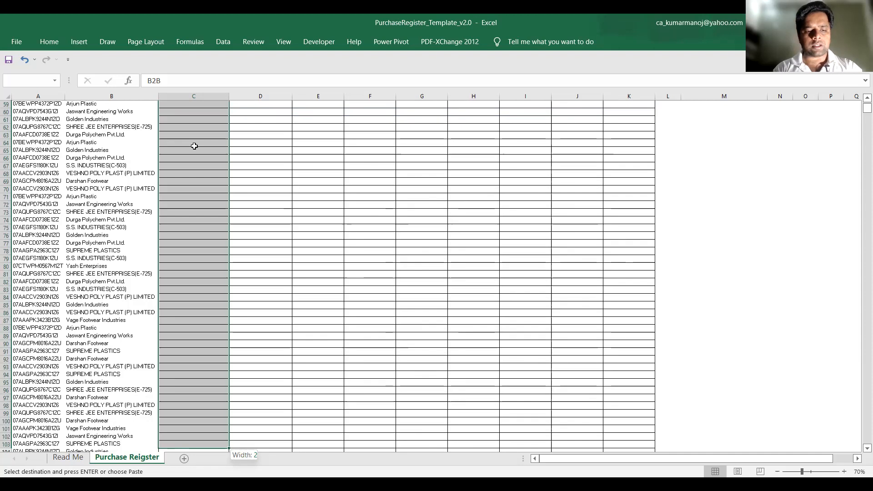
pyautogui.hotkey('shift', 'Down')
pyautogui.hotkey('shift', 'Down')
pyautogui.hotkey('shift', 'Down')
pyautogui.hotkey('shift', 'Down')
pyautogui.hotkey('shift', 'Down')
pyautogui.hotkey('shift', 'Down')
pyautogui.hotkey('shift', 'Down')
pyautogui.hotkey('shift', 'Down')
pyautogui.press('Return')
pyautogui.scroll(12, 192, 173)
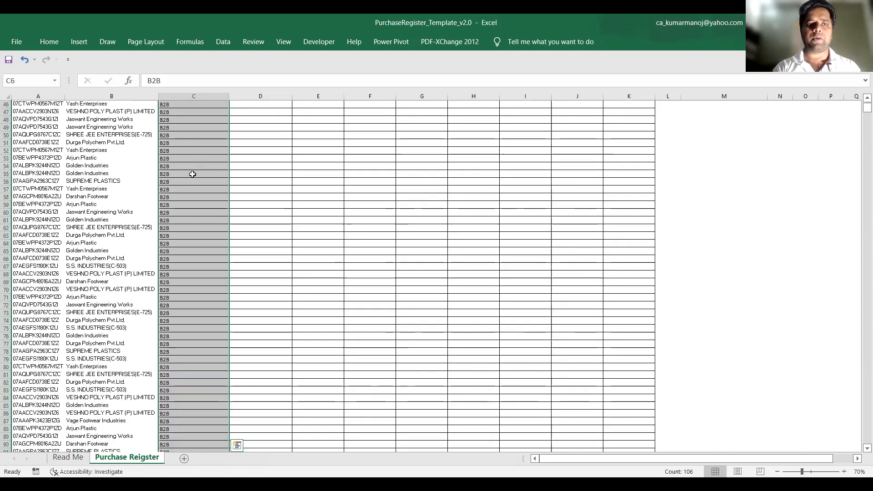
pyautogui.hotkey('ctrl', 'Up')
pyautogui.press('Down')
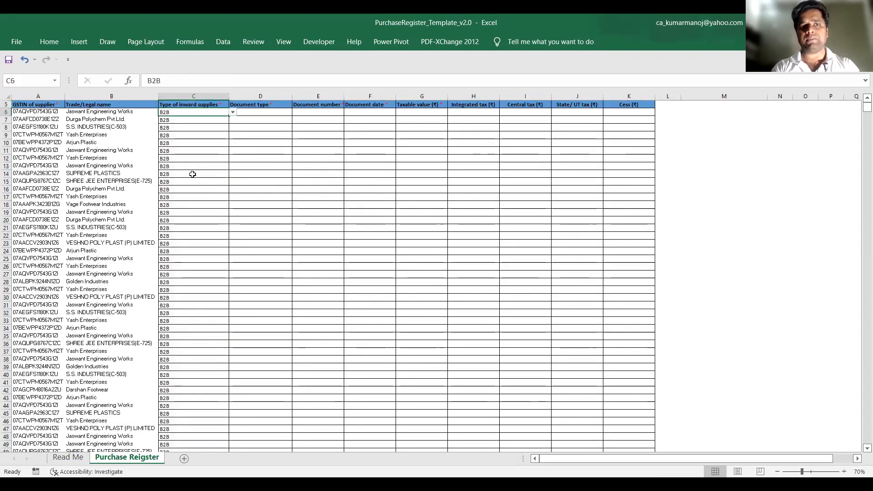
pyautogui.hotkey('alt', 'Down')
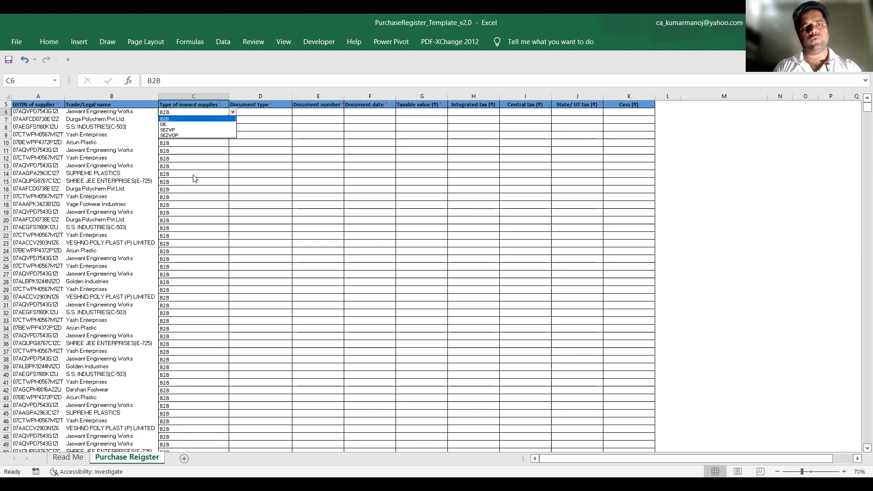
pyautogui.press('Escape')
# Choose Invoice as the document type in D6 and fill it down to the last supplier in row 111
pyautogui.press('Right')
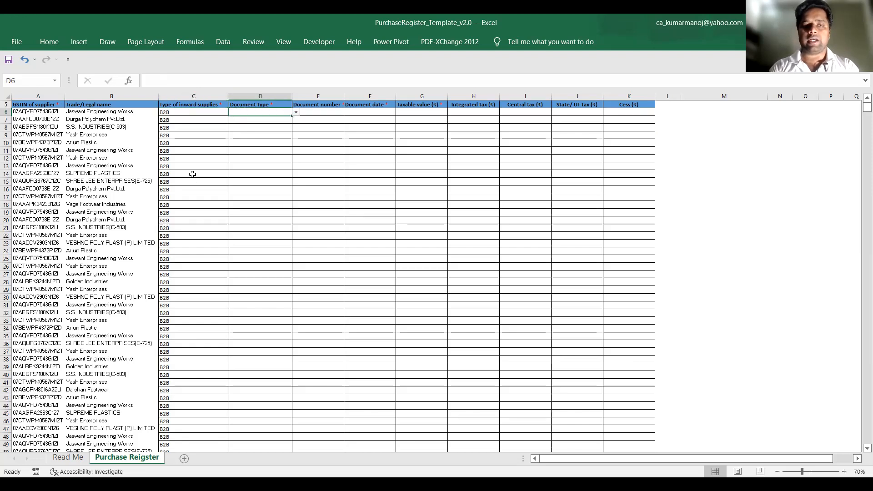
pyautogui.hotkey('alt', 'Down')
pyautogui.press('Down')
pyautogui.press('Return')
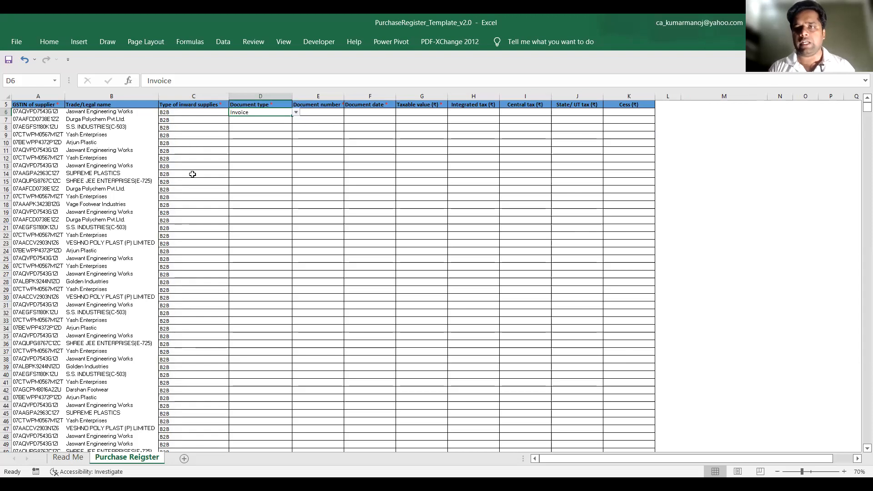
pyautogui.hotkey('shift', 'Down')
pyautogui.hotkey('shift', 'Down')
pyautogui.hotkey('shift', 'Down')
pyautogui.hotkey('shift', 'Down')
pyautogui.hotkey('shift', 'Down')
pyautogui.hotkey('shift', 'Down')
pyautogui.hotkey('shift', 'Down')
pyautogui.hotkey('shift', 'Down')
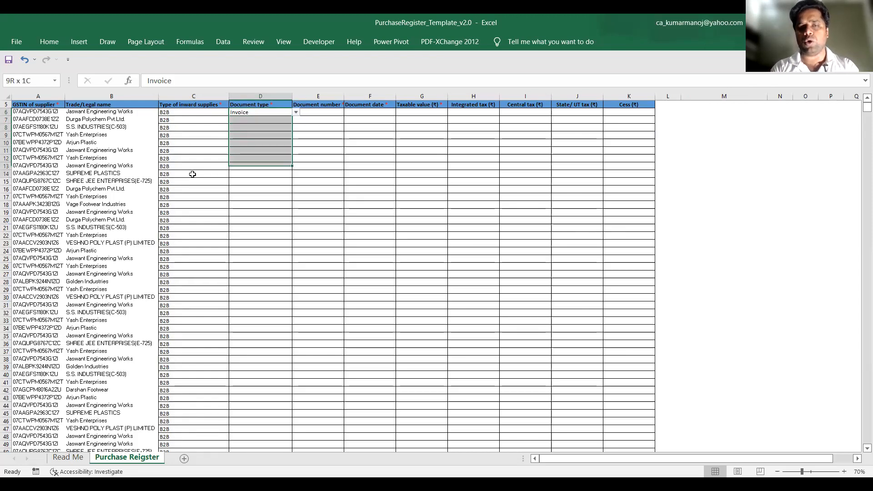
pyautogui.hotkey('shift', 'Down')
pyautogui.hotkey('shift', 'Down')
pyautogui.hotkey('shift', 'Down')
pyautogui.hotkey('shift', 'Down')
pyautogui.hotkey('shift', 'Down')
pyautogui.hotkey('shift', 'Down')
pyautogui.hotkey('shift', 'Down')
pyautogui.hotkey('shift', 'Down')
pyautogui.hotkey('shift', 'Down')
pyautogui.hotkey('shift', 'Down')
pyautogui.hotkey('shift', 'Down')
pyautogui.hotkey('shift', 'Down')
pyautogui.hotkey('shift', 'Down')
pyautogui.hotkey('shift', 'Down')
pyautogui.hotkey('shift', 'Down')
pyautogui.hotkey('shift', 'Down')
pyautogui.hotkey('shift', 'Down')
pyautogui.hotkey('shift', 'Down')
pyautogui.hotkey('shift', 'Down')
pyautogui.hotkey('shift', 'Down')
pyautogui.hotkey('shift', 'Down')
pyautogui.hotkey('shift', 'Down')
pyautogui.hotkey('shift', 'Down')
pyautogui.hotkey('shift', 'Down')
pyautogui.hotkey('shift', 'Down')
pyautogui.hotkey('shift', 'Down')
pyautogui.hotkey('shift', 'Down')
pyautogui.hotkey('shift', 'Down')
pyautogui.hotkey('shift', 'Down')
pyautogui.hotkey('shift', 'Down')
pyautogui.hotkey('shift', 'Down')
pyautogui.hotkey('shift', 'Down')
pyautogui.hotkey('shift', 'Down')
pyautogui.hotkey('shift', 'Down')
pyautogui.hotkey('shift', 'Down')
pyautogui.hotkey('shift', 'Down')
pyautogui.hotkey('shift', 'Down')
pyautogui.hotkey('shift', 'Down')
pyautogui.hotkey('shift', 'Down')
pyautogui.hotkey('shift', 'Down')
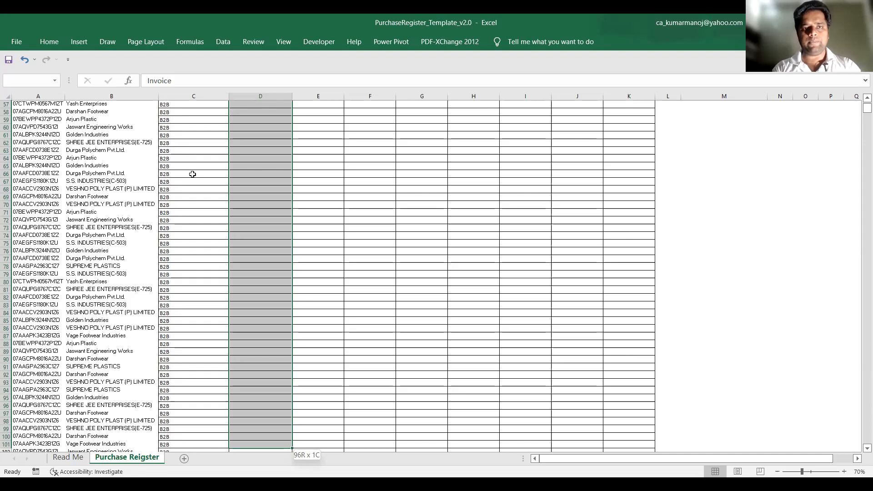
pyautogui.hotkey('shift', 'Down')
pyautogui.hotkey('shift', 'Down')
pyautogui.hotkey('shift', 'Down')
pyautogui.hotkey('shift', 'Down')
pyautogui.hotkey('shift', 'Down')
pyautogui.hotkey('shift', 'Down')
pyautogui.hotkey('shift', 'Down')
pyautogui.hotkey('shift', 'Down')
pyautogui.hotkey('shift', 'Down')
pyautogui.hotkey('shift', 'Down')
pyautogui.hotkey('ctrl', 'd')
# Copy the invoice numbers from C12:C117 of the Party Register into the template's Document number column, starting at E6
pyautogui.click(294, 180)
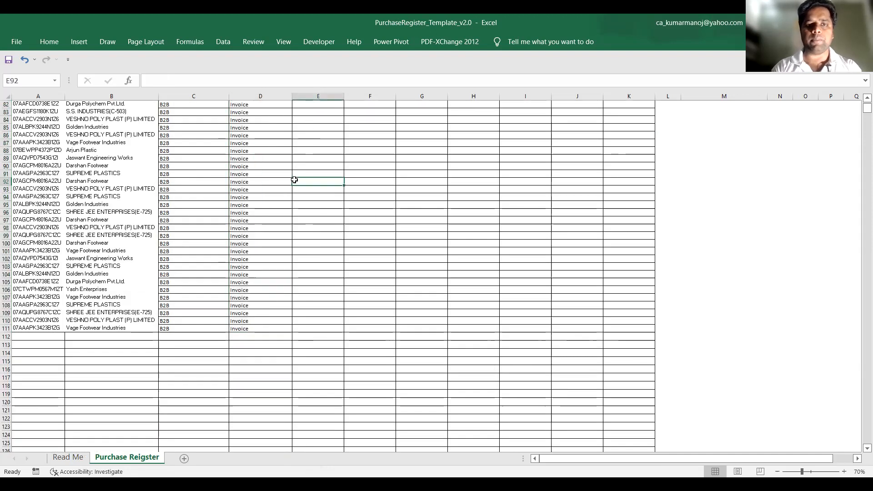
pyautogui.hotkey('ctrl', 'Up')
pyautogui.press('Down')
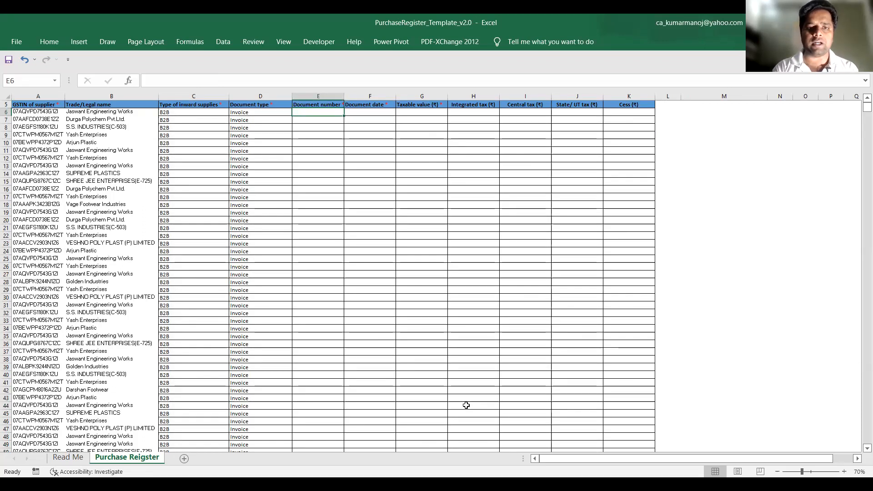
pyautogui.hotkey('alt', 'Tab')
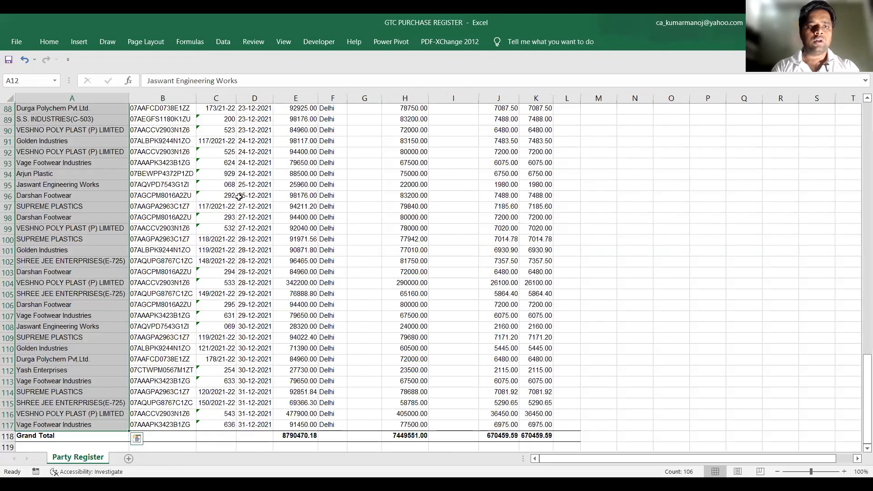
pyautogui.scroll(10, 222, 171)
pyautogui.click(223, 172)
pyautogui.hotkey('ctrl', 'Up')
pyautogui.press('Down')
pyautogui.press('Down')
pyautogui.press('Down')
pyautogui.hotkey('ctrl', 'shift', 'Down')
pyautogui.hotkey('ctrl', 'c')
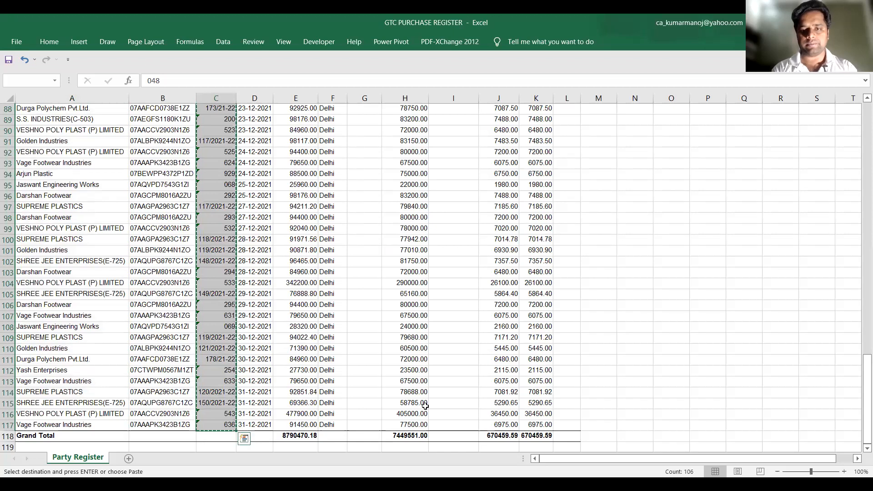
pyautogui.hotkey('alt', 'Tab')
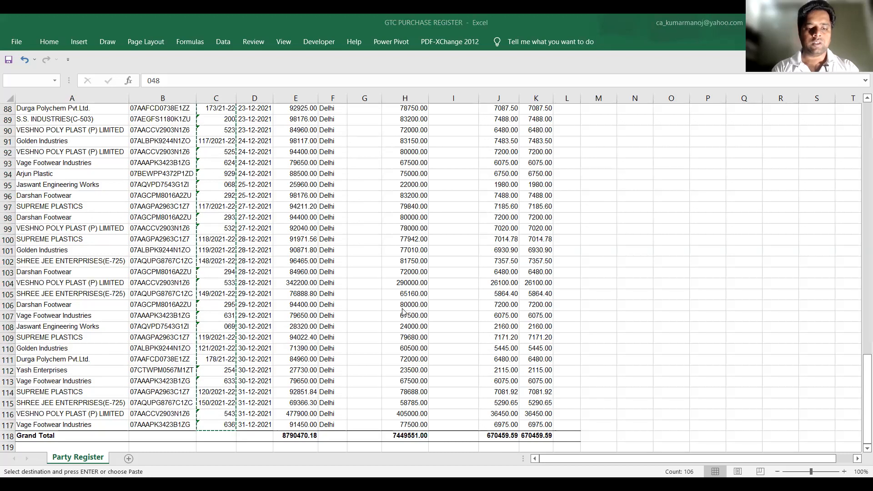
pyautogui.hotkey('ctrl', 'v')
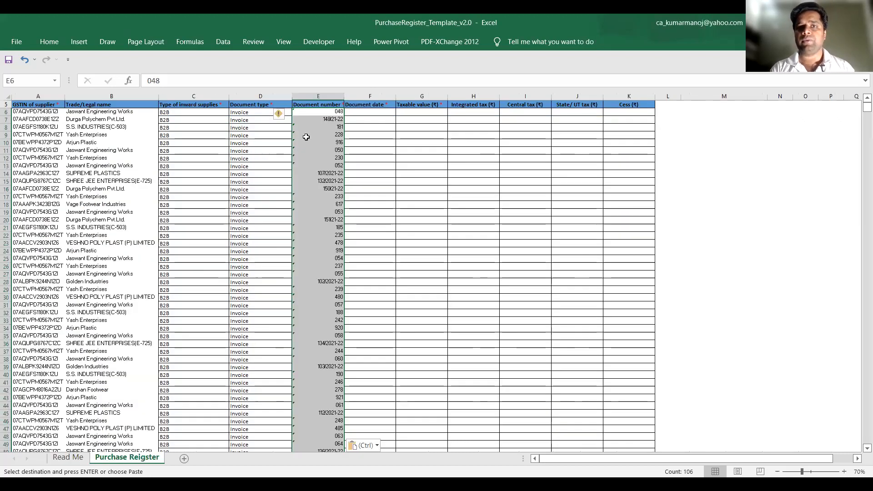
# Copy the invoice dates from D12:D117 of the Party Register into the template's Document date column, starting at F6
pyautogui.press('Right')
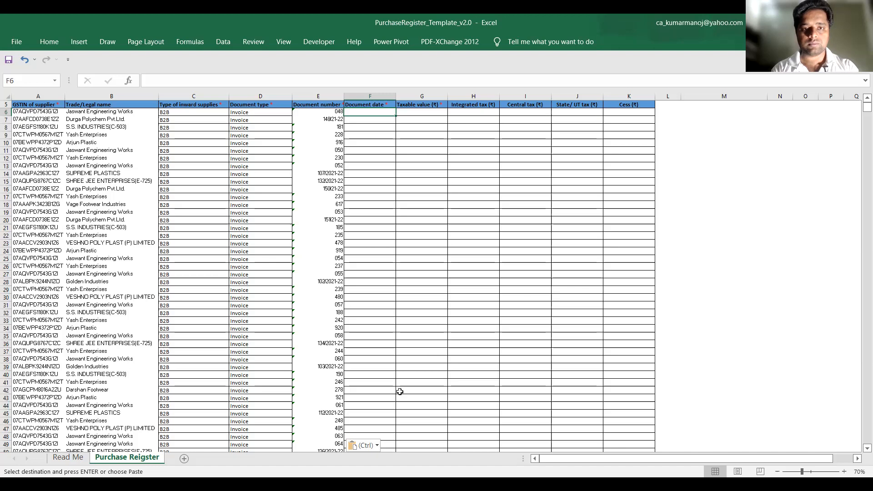
pyautogui.hotkey('alt', 'Tab')
pyautogui.scroll(19, 367, 253)
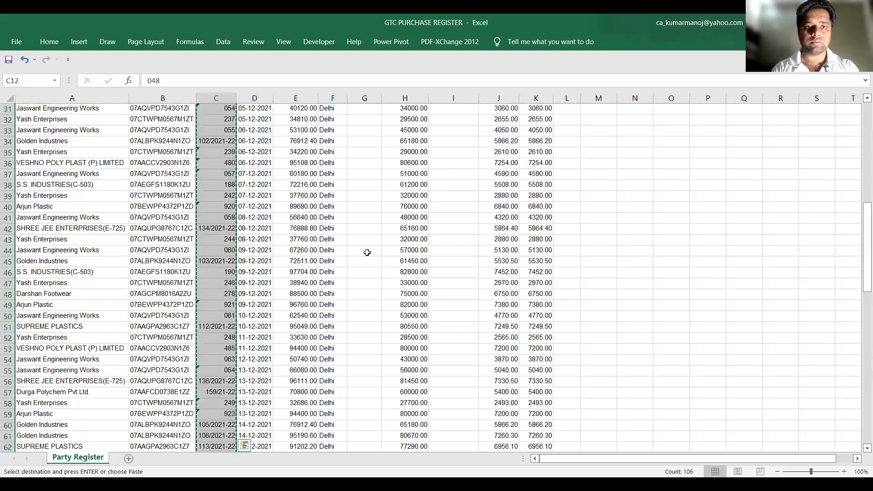
pyautogui.scroll(10, 367, 252)
pyautogui.click(250, 231)
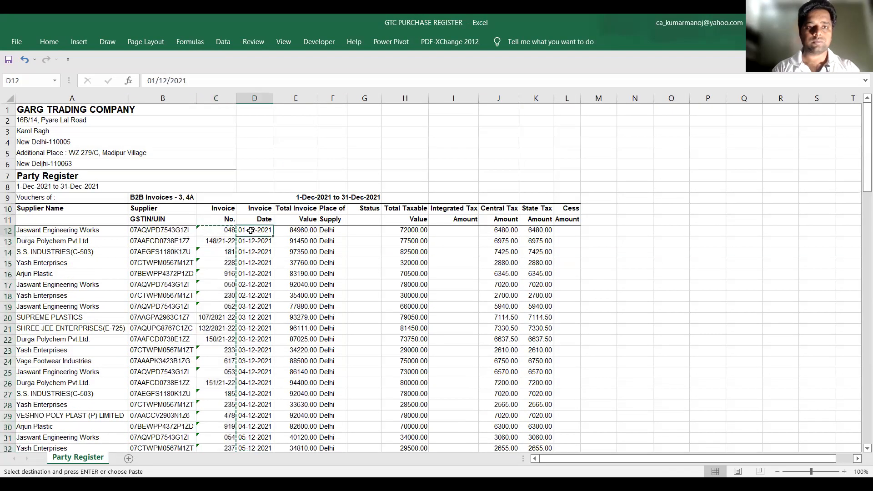
pyautogui.hotkey('ctrl', 'shift', 'Down')
pyautogui.hotkey('ctrl', 'c')
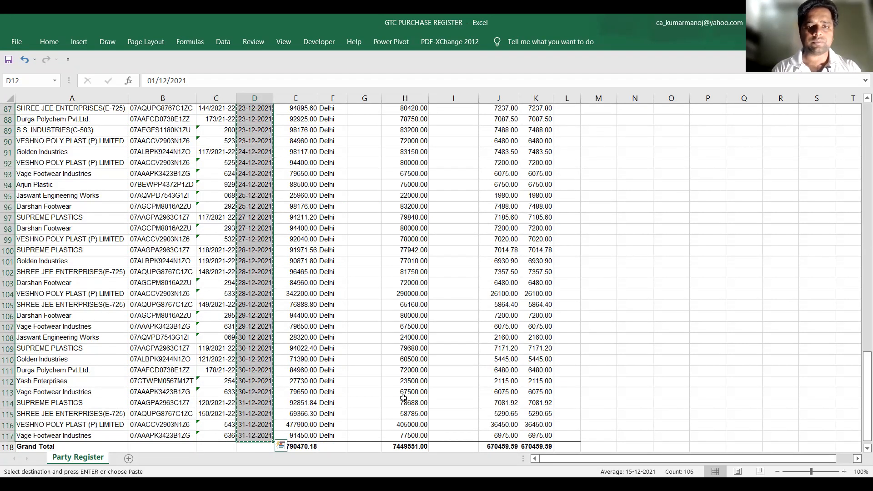
pyautogui.hotkey('alt', 'Tab')
pyautogui.click(370, 112)
pyautogui.hotkey('ctrl', 'v')
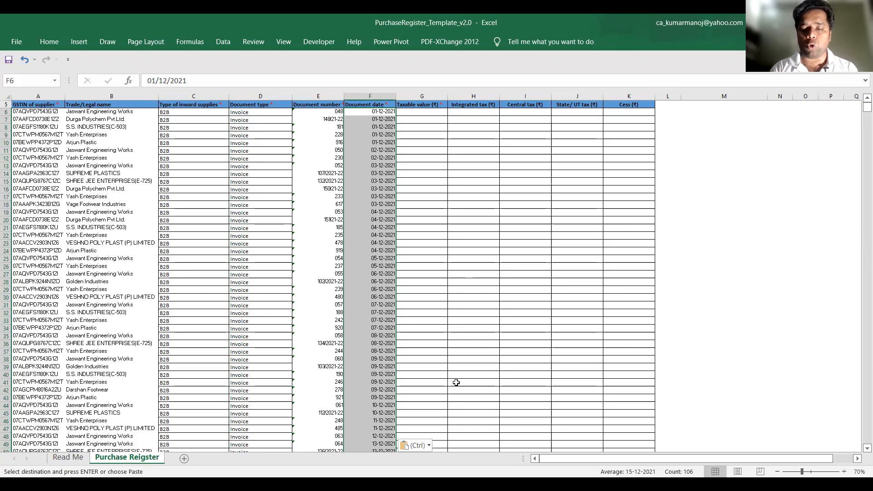
# Copy the taxable value, integrated, central and state tax and cess columns from H12:L117 of the Party Register, excluding the Grand Total row
pyautogui.hotkey('alt', 'Tab')
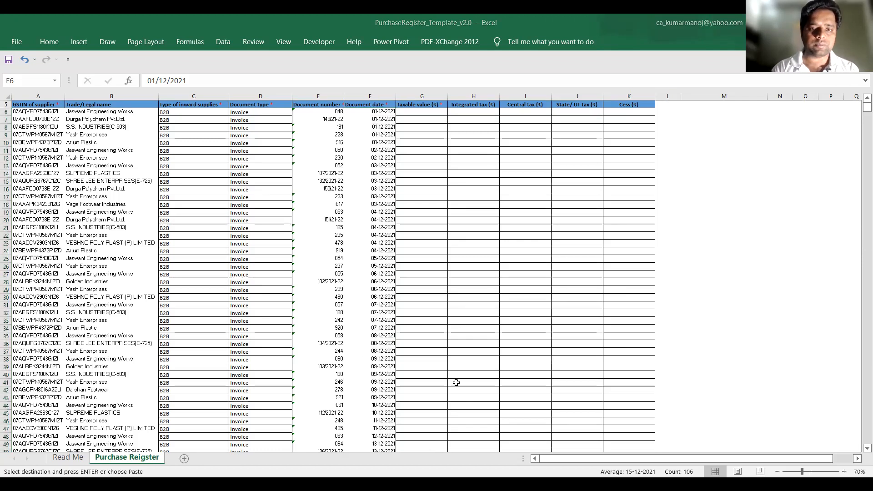
pyautogui.hotkey('alt', 'Tab')
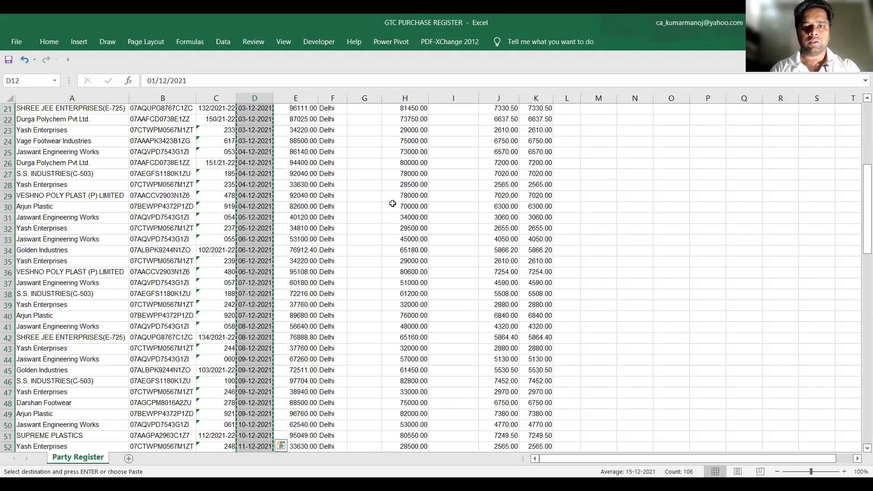
pyautogui.scroll(7, 392, 204)
pyautogui.click(399, 232)
pyautogui.hotkey('shift', 'Right')
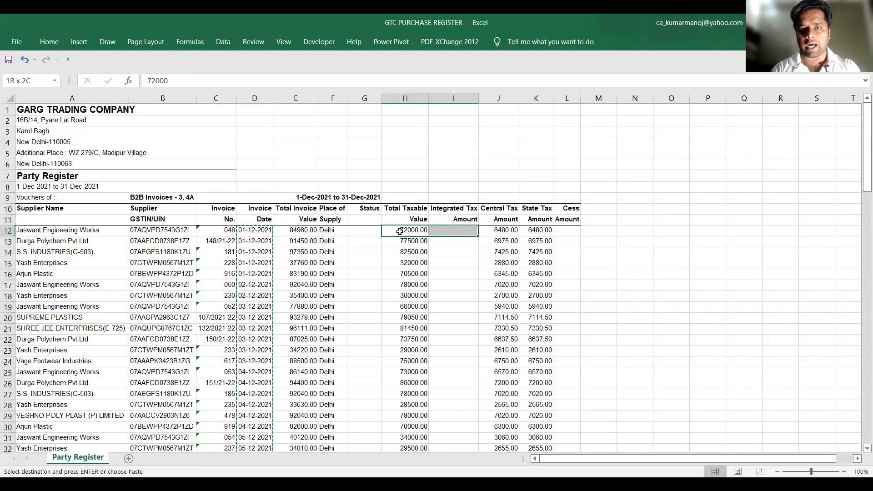
pyautogui.hotkey('shift', 'Right')
pyautogui.hotkey('shift', 'Right')
pyautogui.hotkey('shift', 'Right')
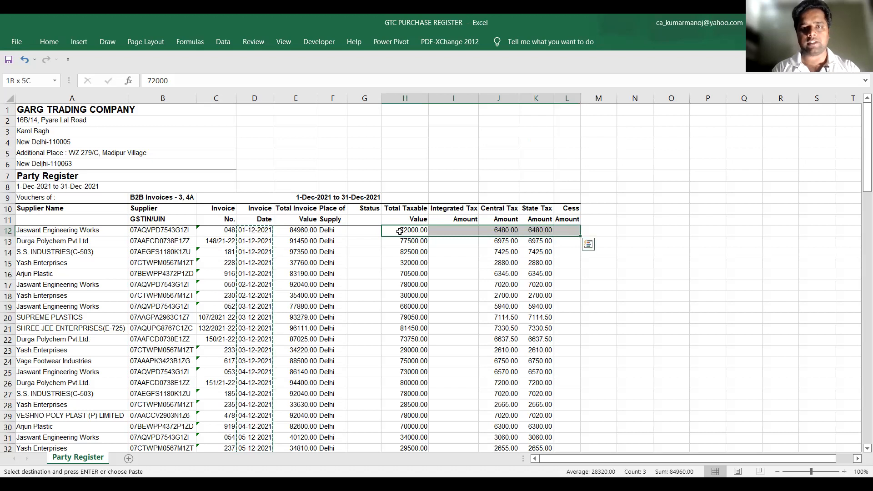
pyautogui.hotkey('ctrl', 'shift', 'Down')
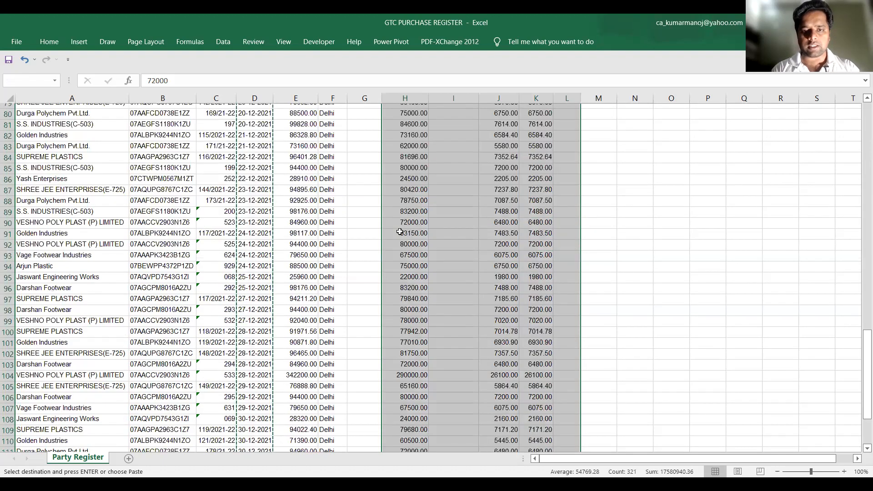
pyautogui.hotkey('shift', 'Up')
pyautogui.hotkey('ctrl', 'c')
pyautogui.scroll(20, 400, 231)
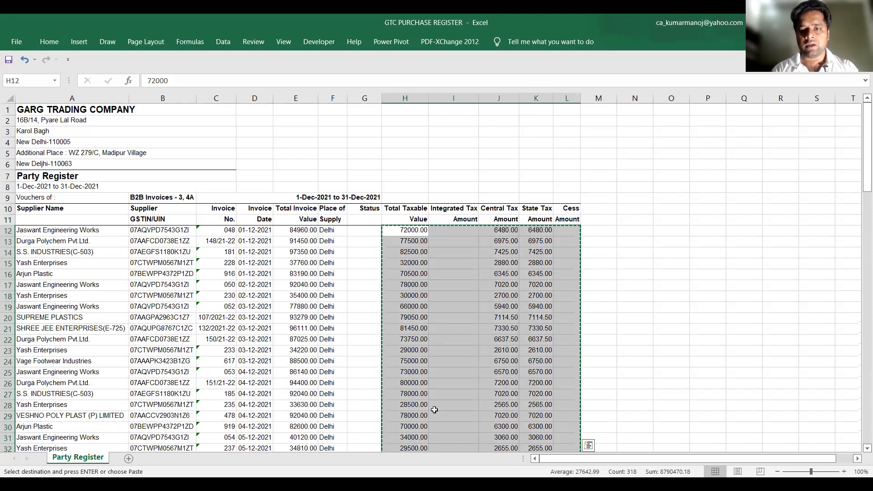
# Paste the copied amounts into the template's Taxable value to Cess columns from G6 and check them down to the last supplier row
pyautogui.hotkey('alt', 'Tab')
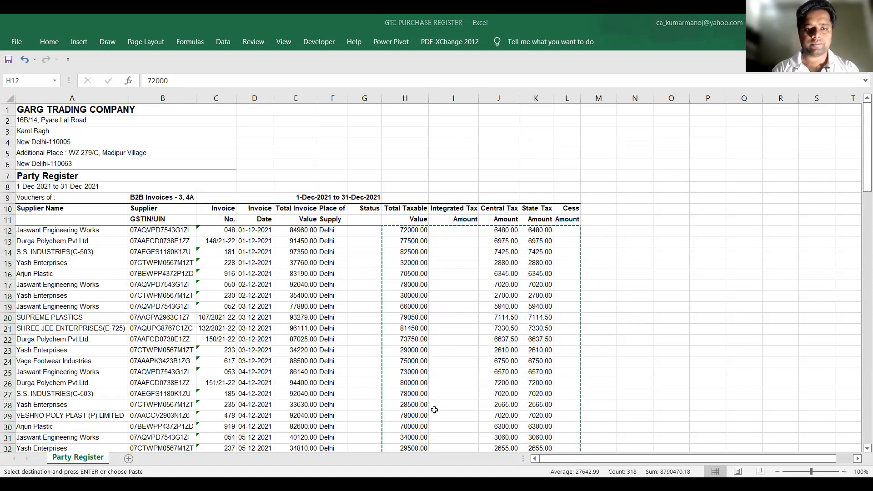
pyautogui.hotkey('alt', 'Tab')
pyautogui.click(420, 112)
pyautogui.hotkey('ctrl', 'v')
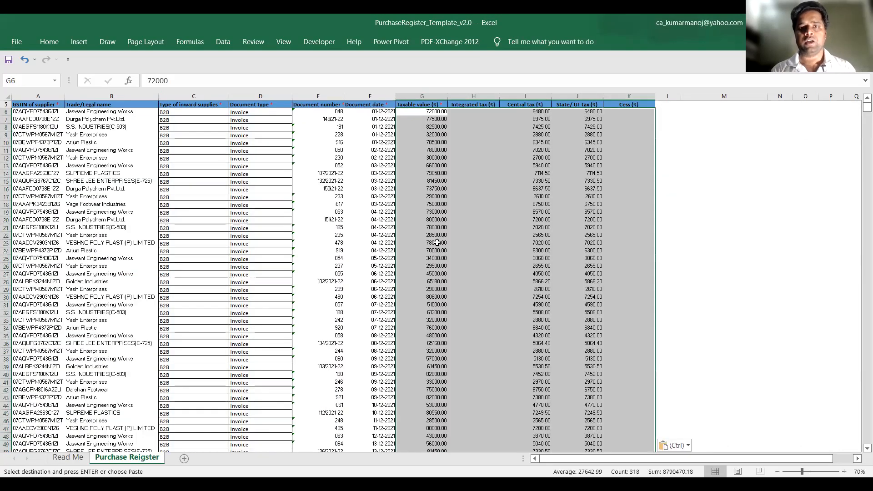
pyautogui.scroll(-19, 436, 243)
pyautogui.scroll(-6, 437, 243)
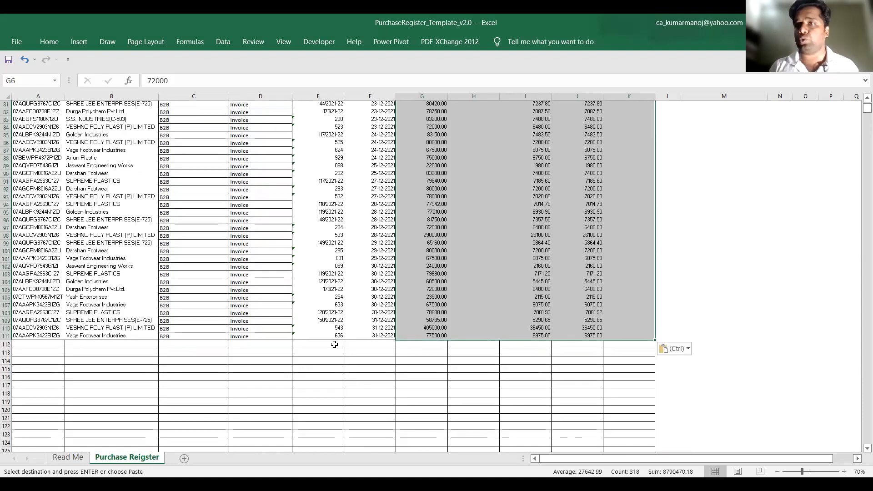
pyautogui.scroll(20, 211, 260)
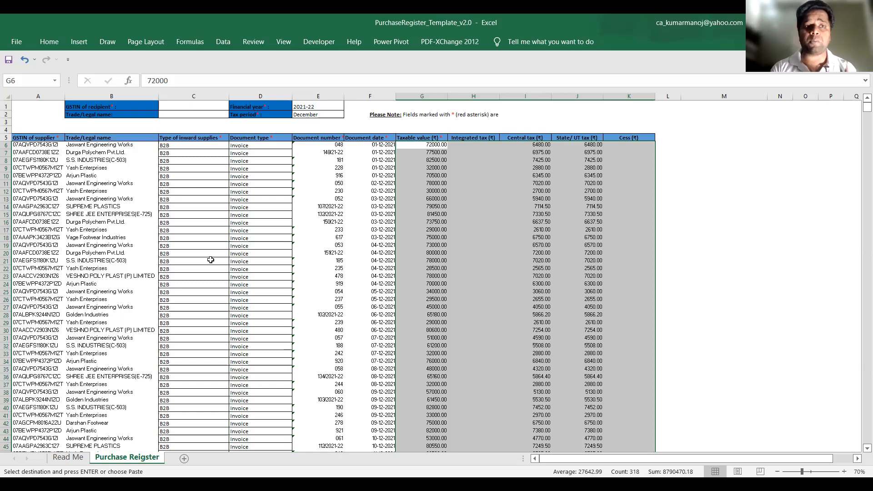
# Fill in the recipient's GSTIN in C1 and the recipient's trade/legal name in C2 of the template
pyautogui.click(41, 145)
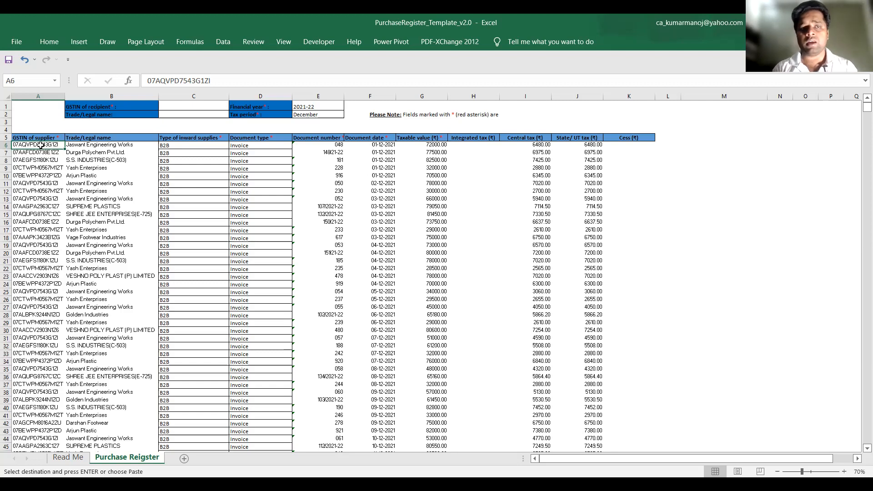
pyautogui.click(176, 105)
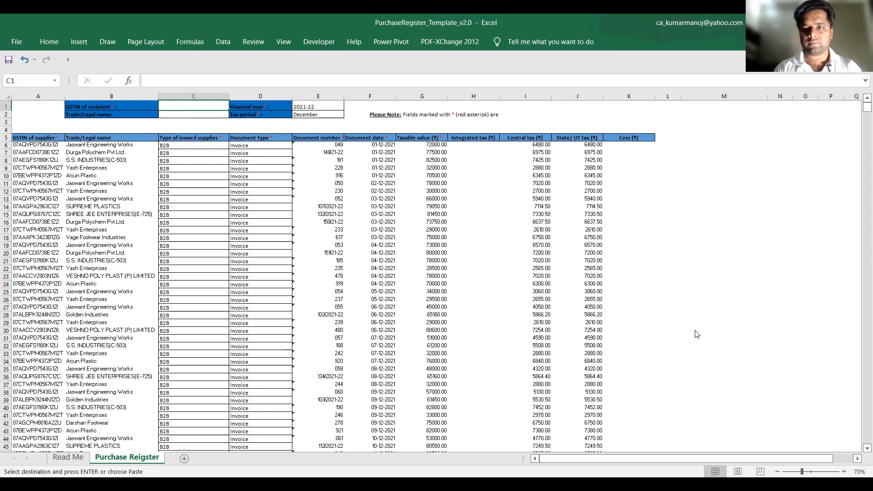
pyautogui.press('Escape')
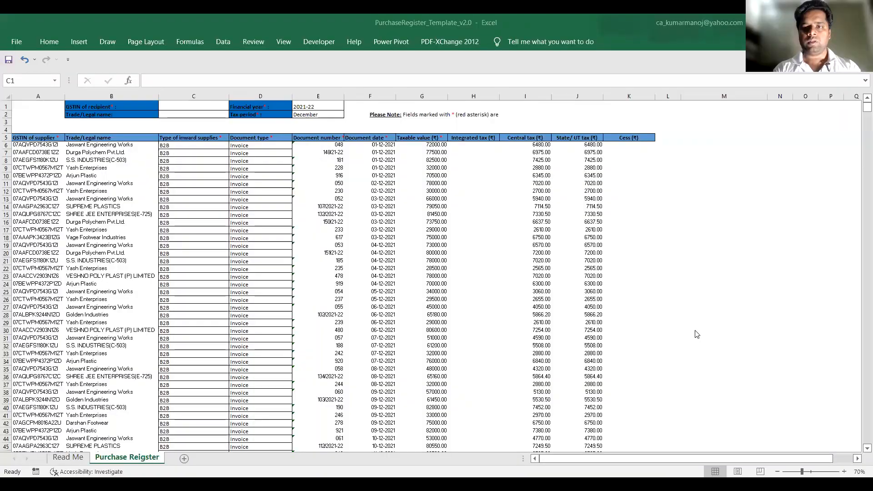
pyautogui.doubleClick(211, 105)
pyautogui.hotkey('ctrl', 'v')
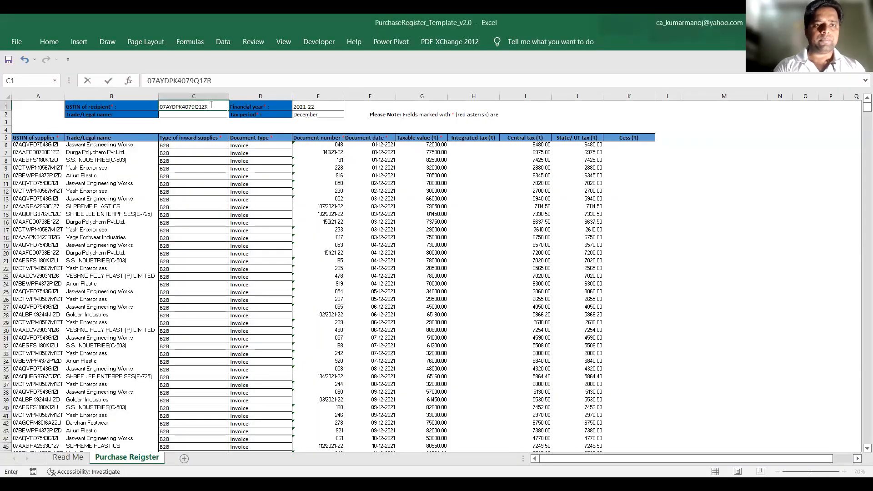
pyautogui.press('Return')
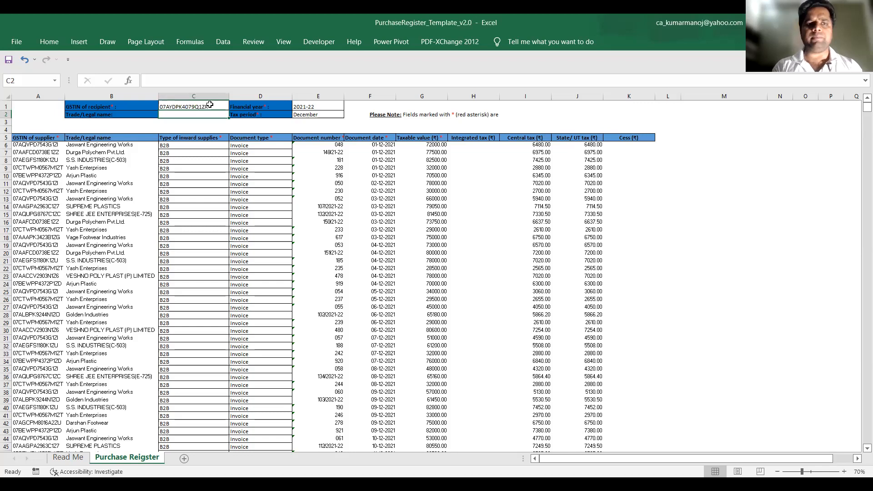
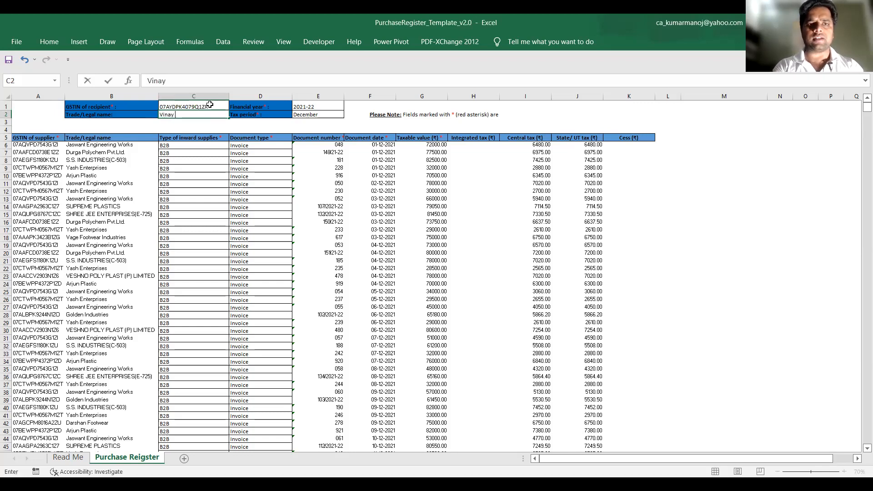
pyautogui.press('Return')
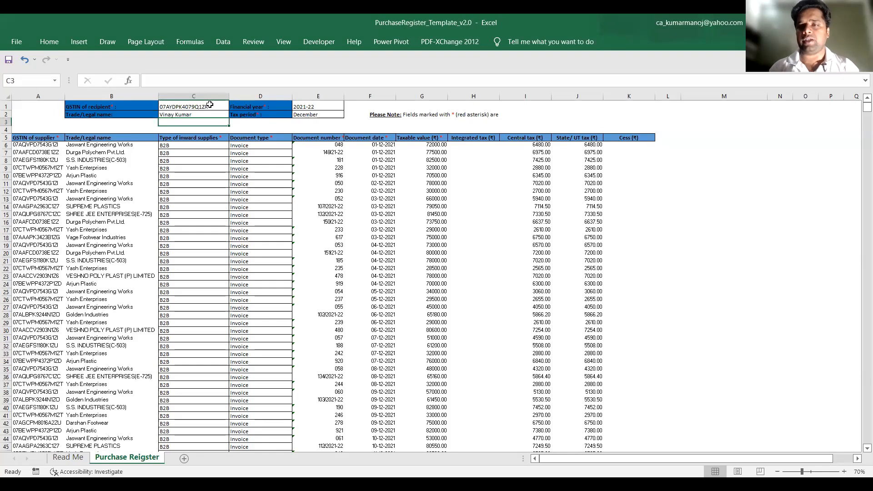
pyautogui.click(189, 190)
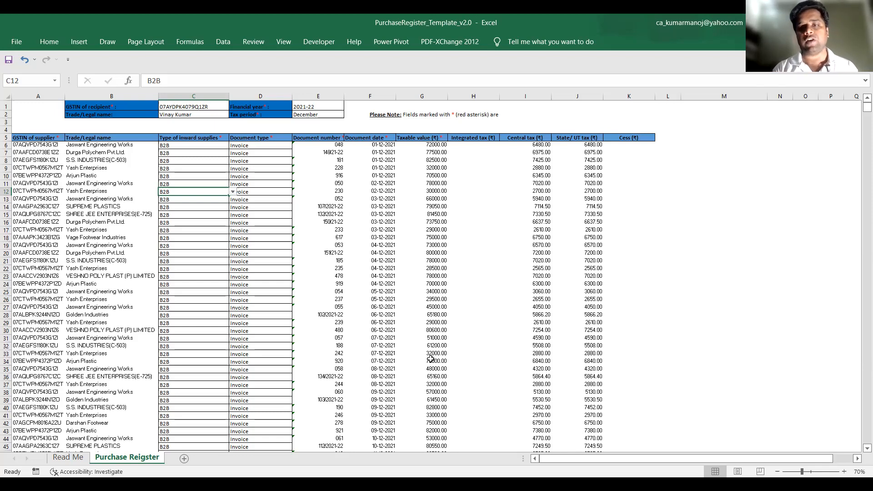
# Switch to the GST portal in the browser, log in with the username, password and captcha characters, and postpone the Aadhaar authentication request
pyautogui.hotkey('alt', 'Tab')
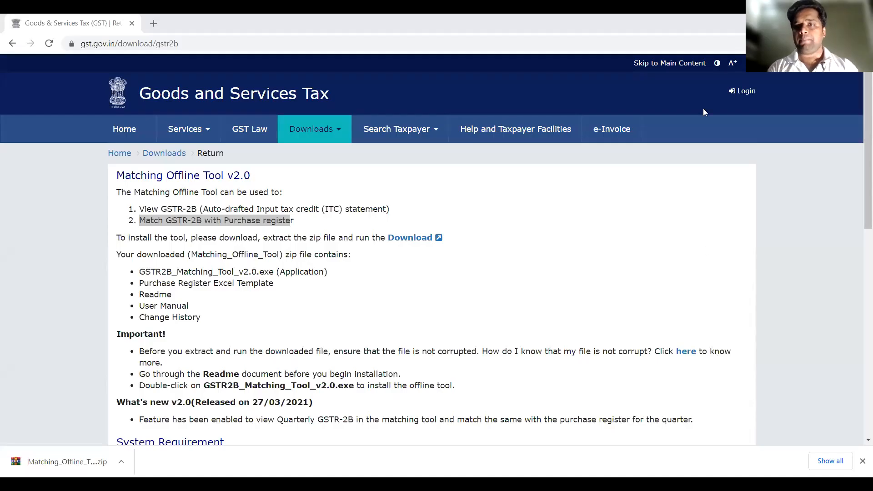
pyautogui.click(745, 95)
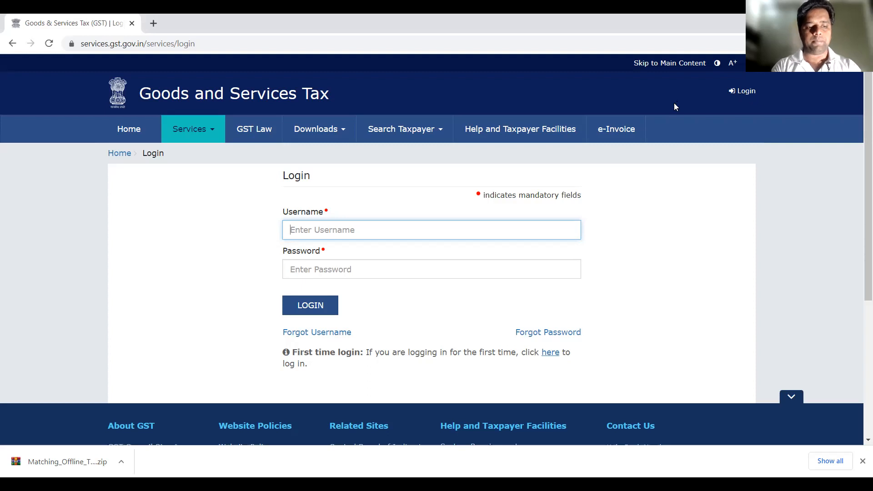
pyautogui.write('GAR')
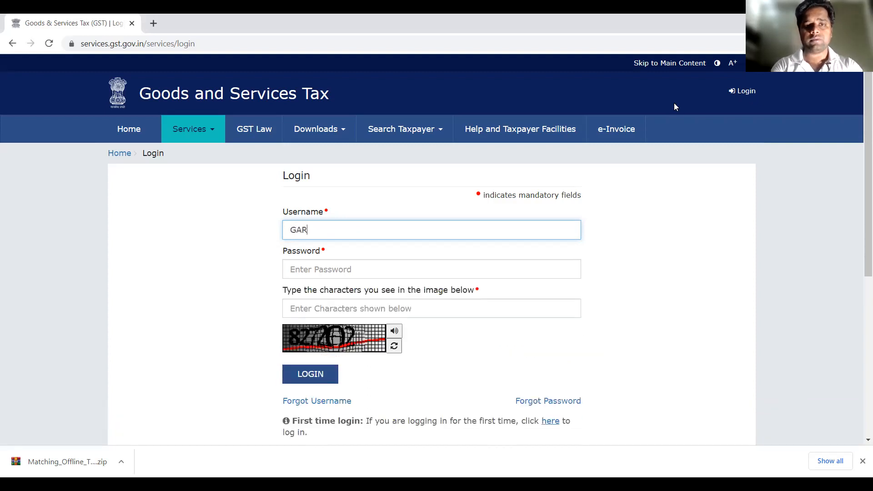
pyautogui.write('GTRADING2017')
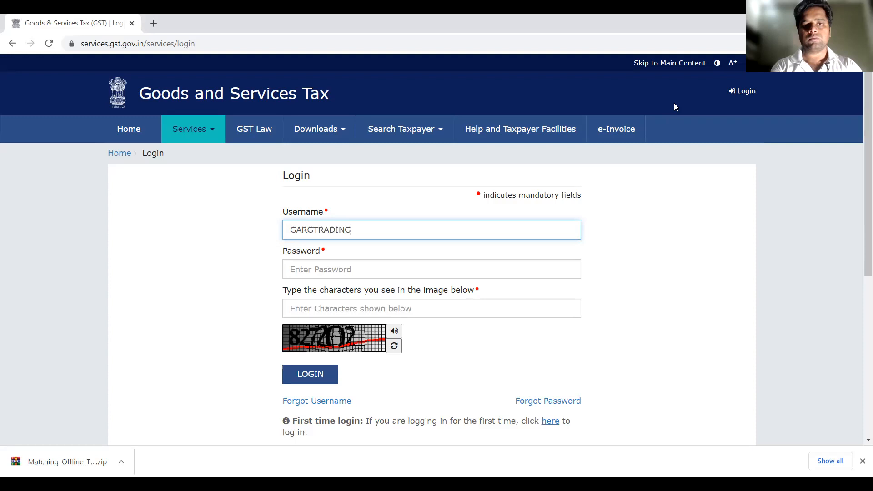
pyautogui.press('Tab')
pyautogui.write('•••••••')
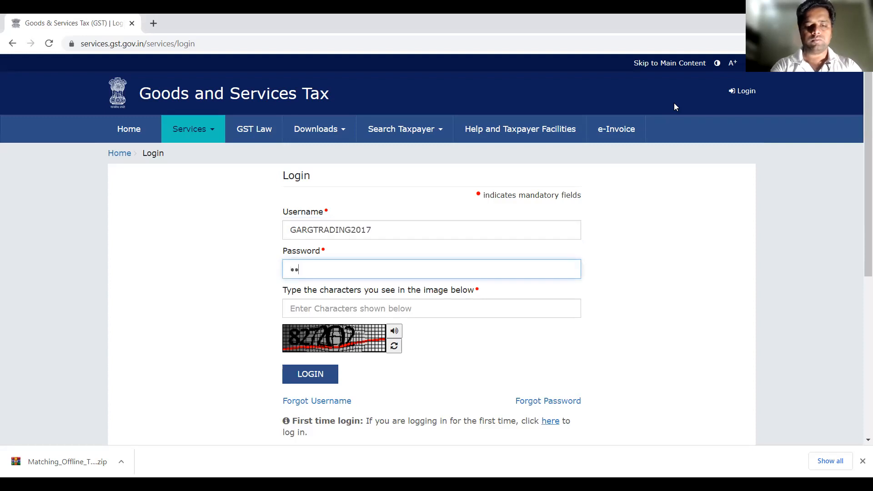
pyautogui.write('••••')
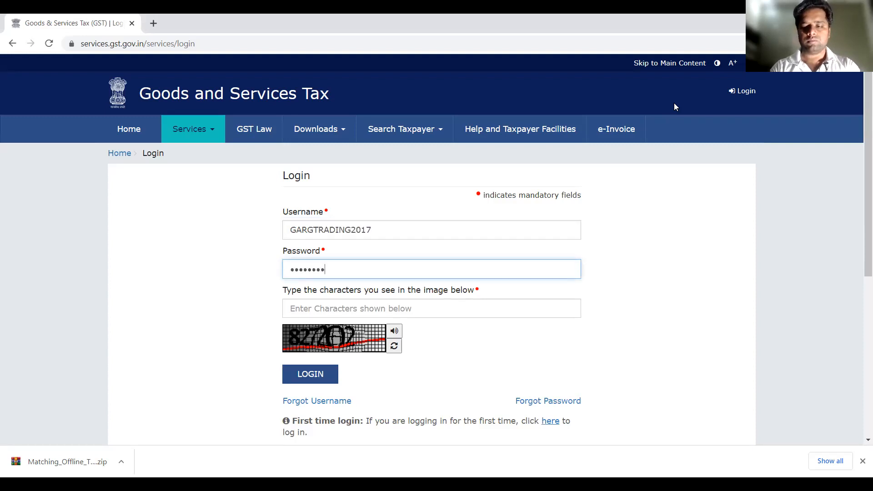
pyautogui.press('Tab')
pyautogui.write('827202')
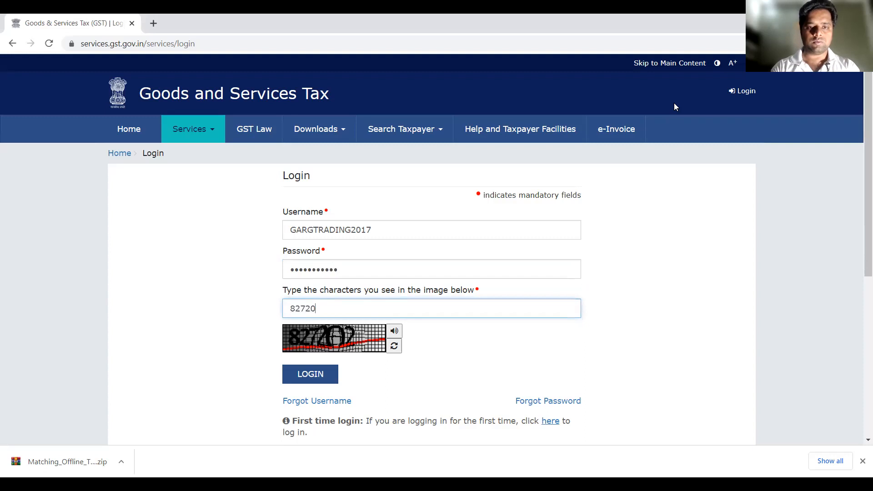
pyautogui.click(317, 374)
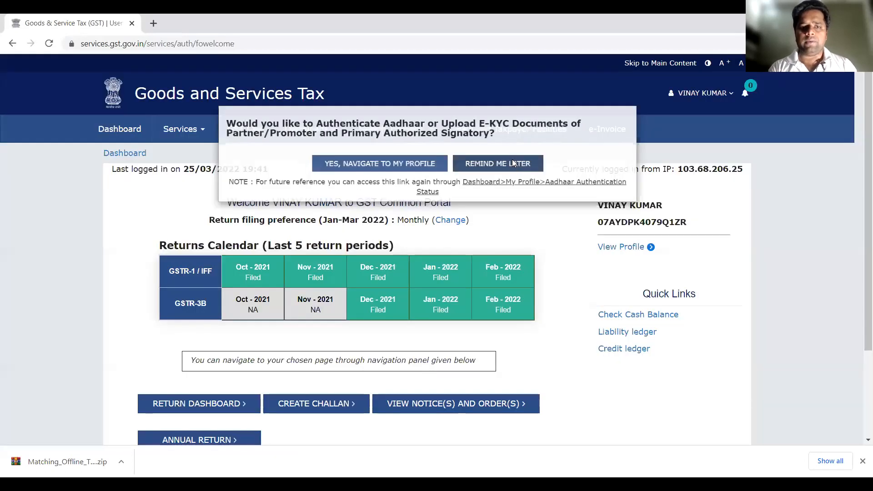
pyautogui.click(512, 163)
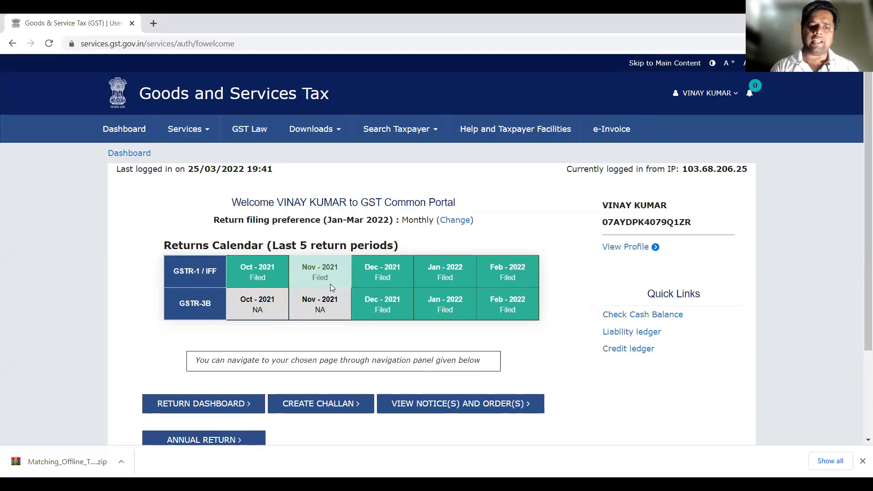
# Open the return dashboard and search for the returns of financial year 2021-22, Quarter 3 (Oct - Dec), period December
pyautogui.scroll(-3, 330, 284)
pyautogui.click(226, 300)
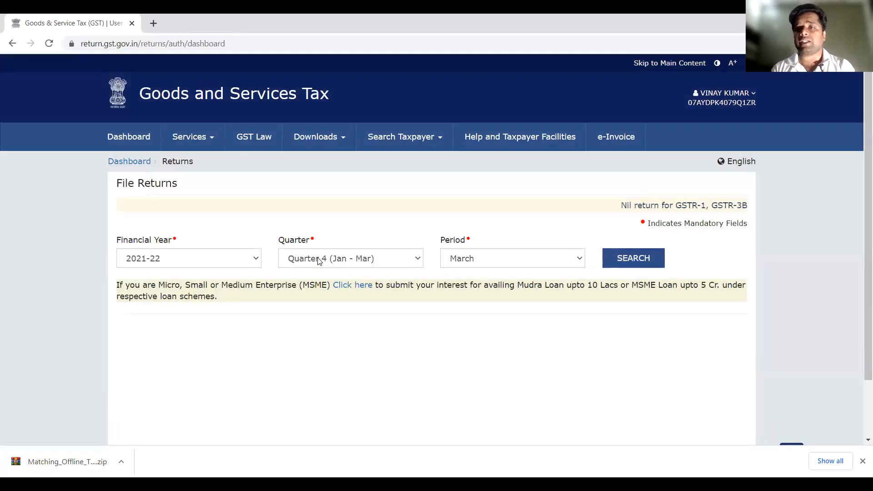
pyautogui.click(320, 262)
pyautogui.press('Up')
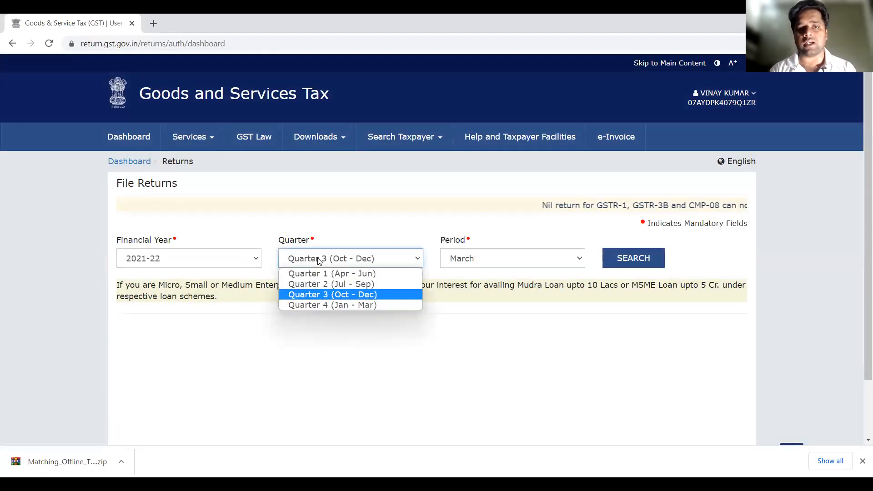
pyautogui.press('Return')
pyautogui.click(492, 258)
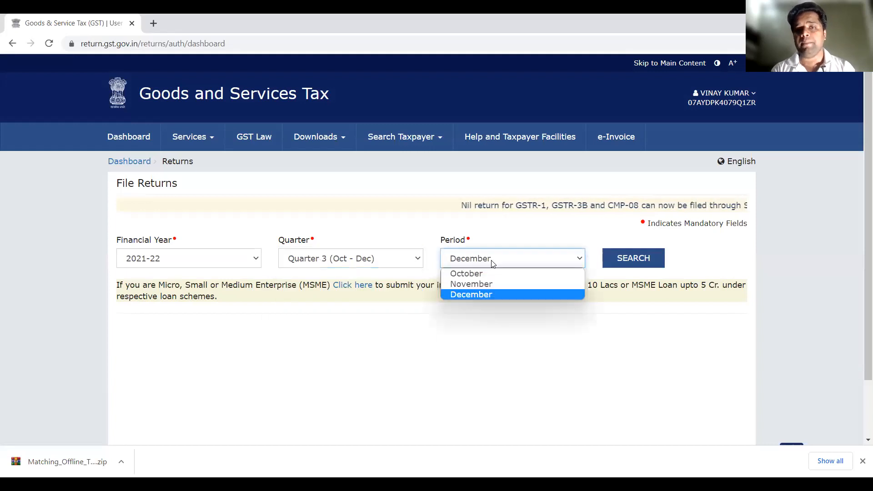
pyautogui.click(489, 296)
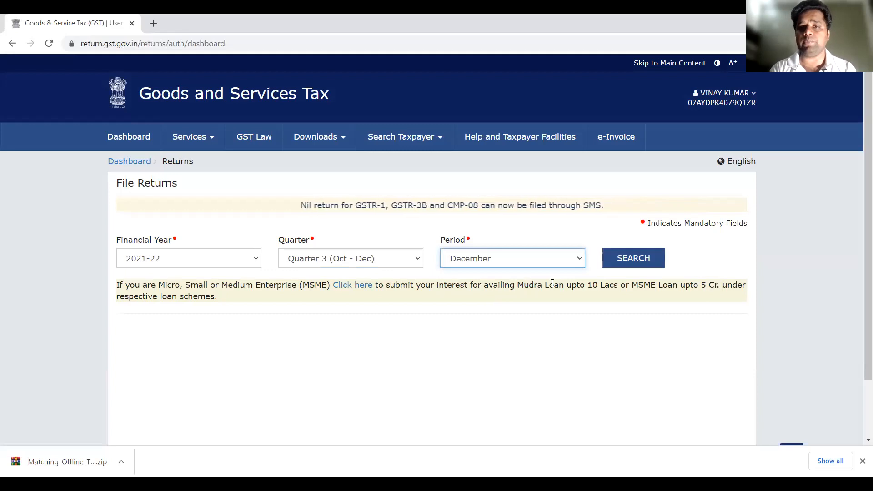
pyautogui.click(638, 263)
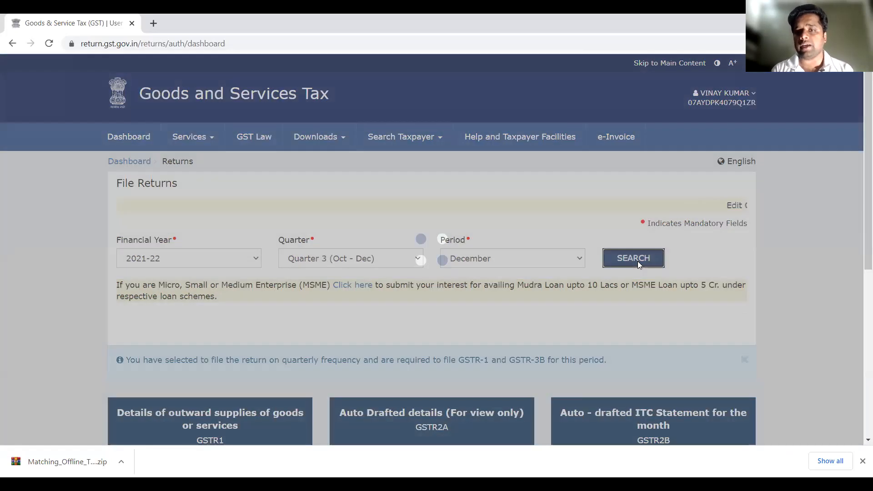
# Generate and download the monthly auto-drafted ITC statement GSTR-2B as a JSON file
pyautogui.scroll(-3, 356, 339)
pyautogui.scroll(-1, 355, 339)
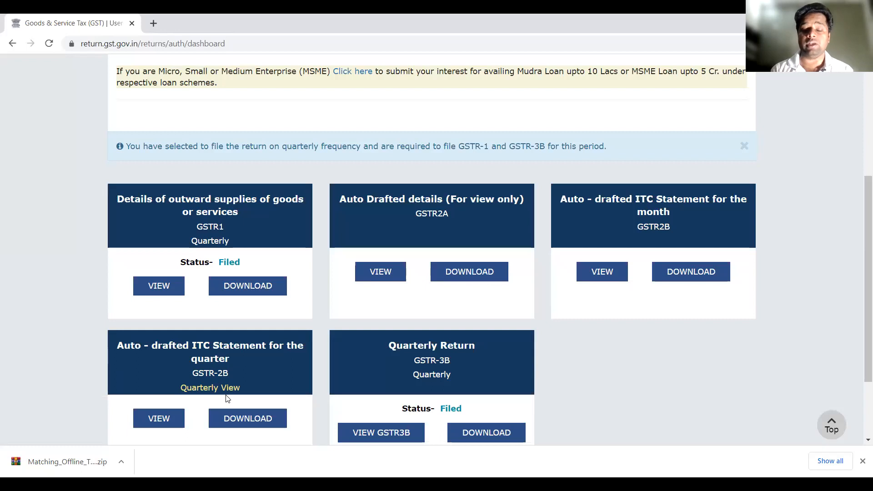
pyautogui.click(710, 276)
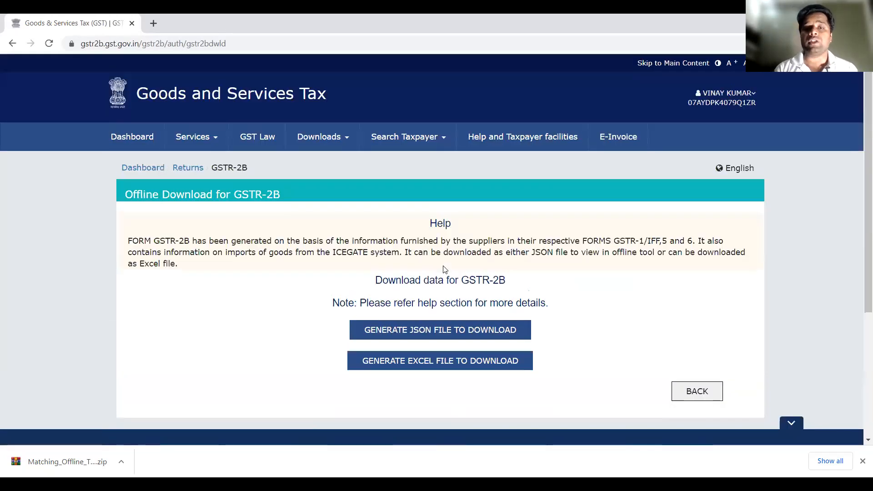
pyautogui.click(414, 334)
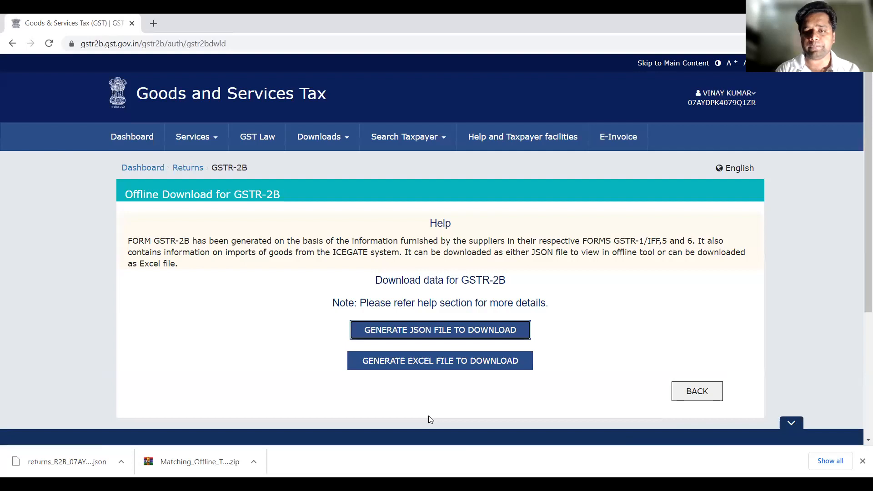
# Switch to the desktop, launch the GST Matching Tool (GSTR-2B with purchase register) and maximize its window
pyautogui.hotkey('alt', 'Tab')
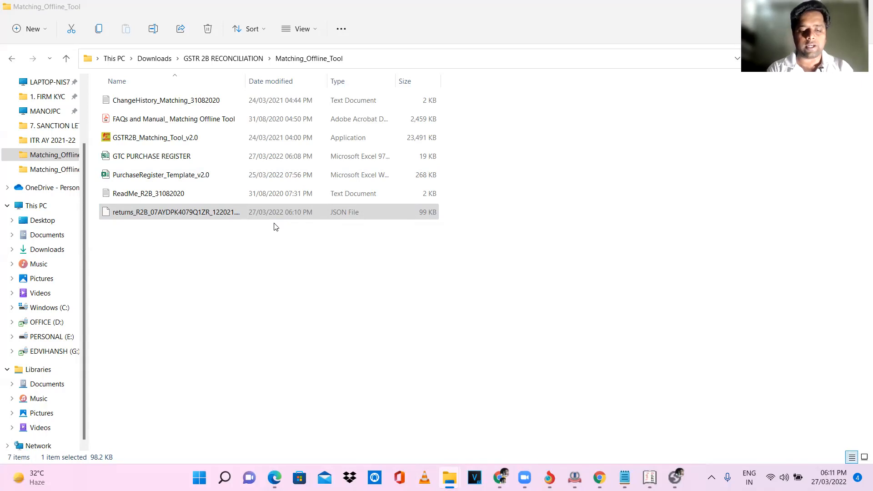
pyautogui.press('super+d')
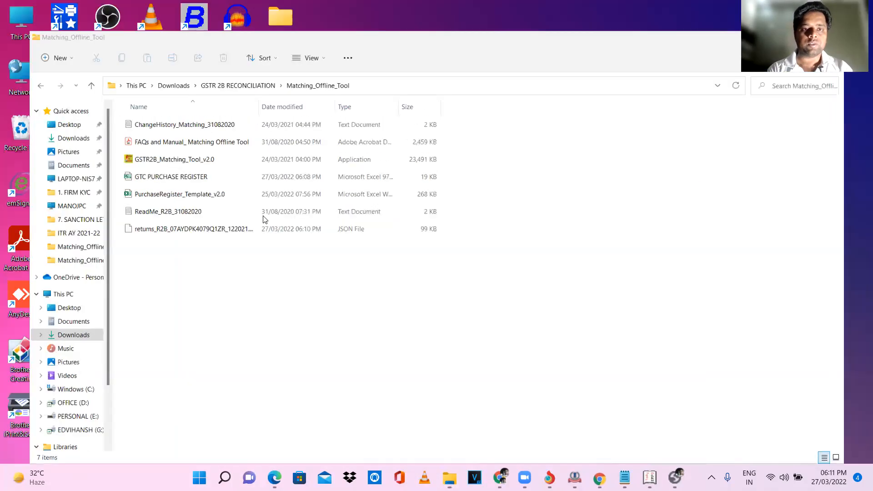
pyautogui.doubleClick(278, 294)
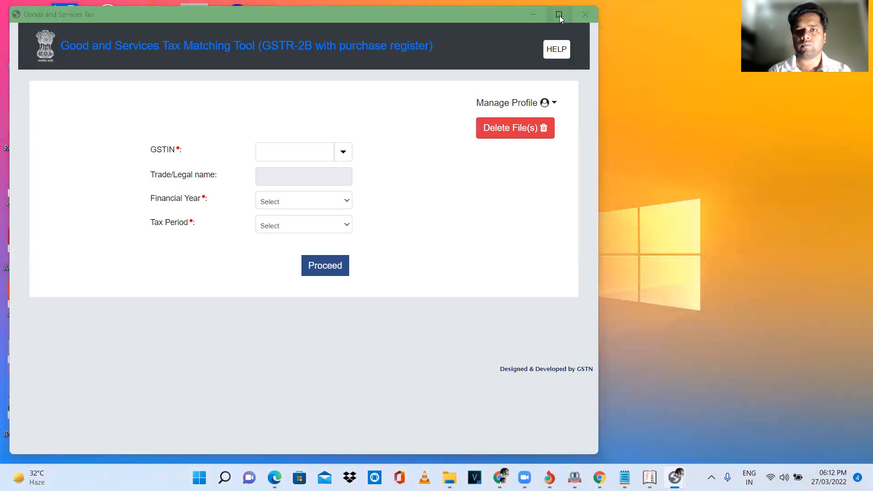
pyautogui.click(560, 16)
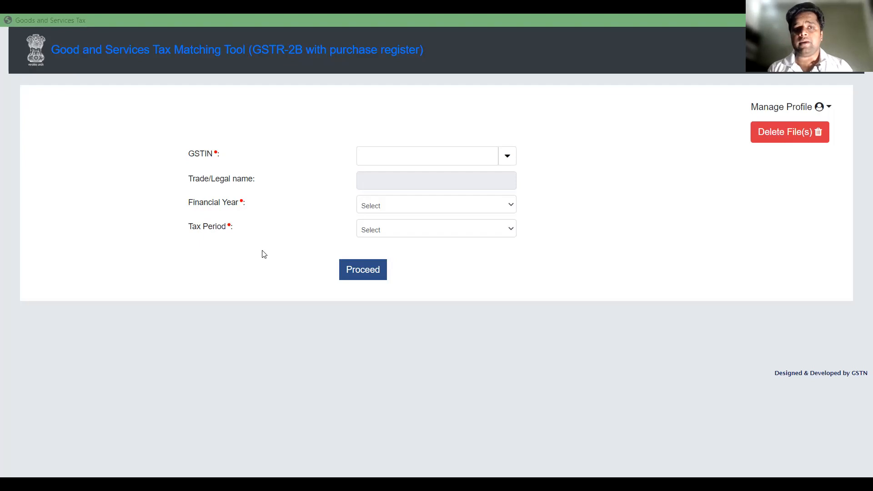
# Examine the Add Profile form's GSTIN, Trade/Legal name and SEZ Unit/Developer fields, and return to the start page without adding a profile
pyautogui.click(462, 151)
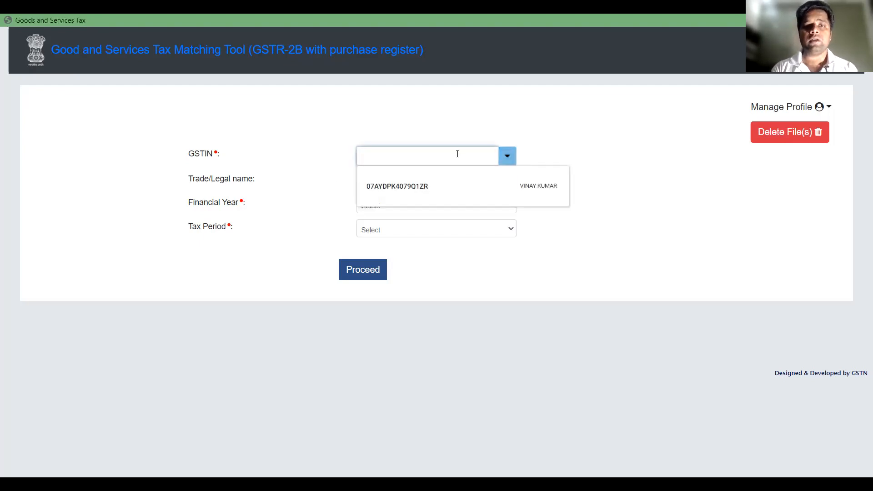
pyautogui.click(393, 191)
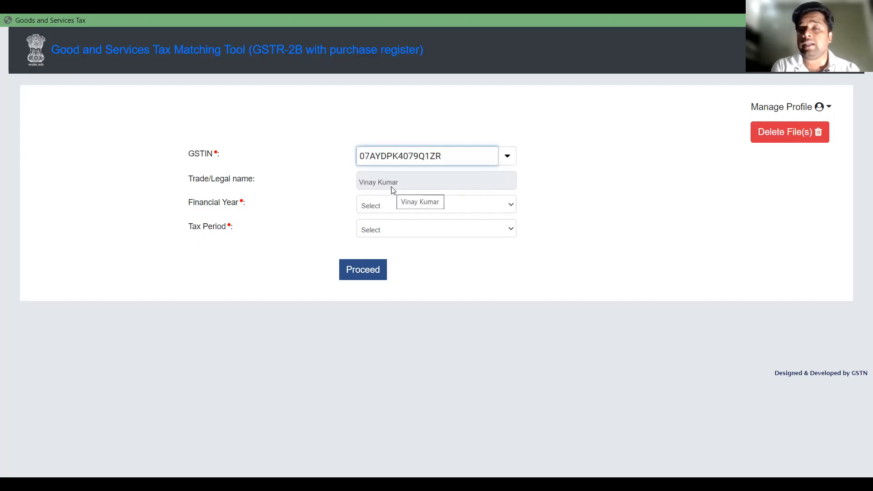
pyautogui.click(786, 114)
pyautogui.click(782, 135)
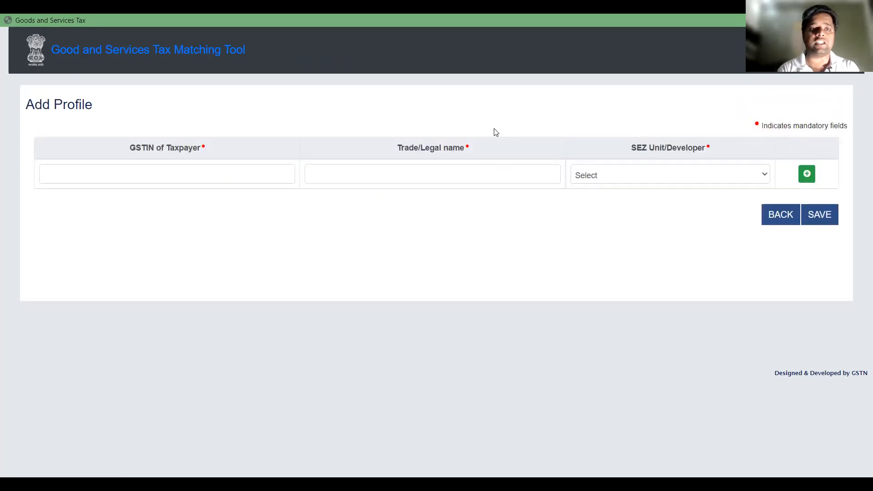
pyautogui.click(255, 166)
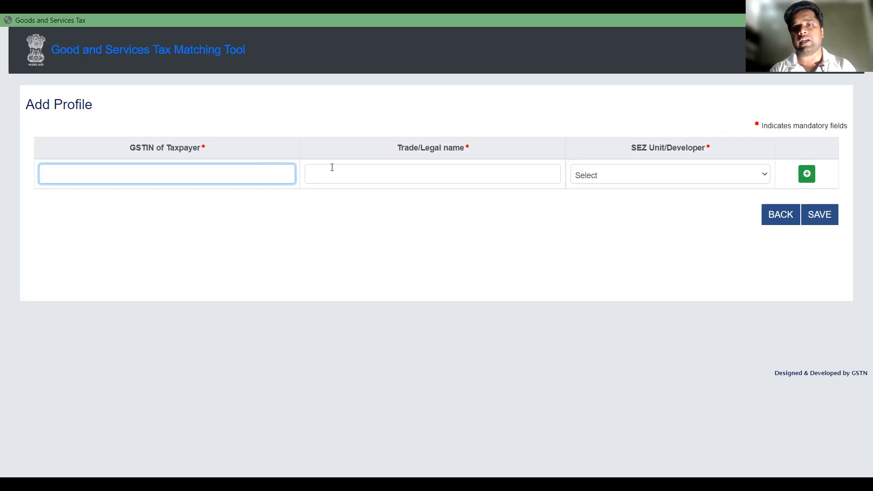
pyautogui.click(385, 171)
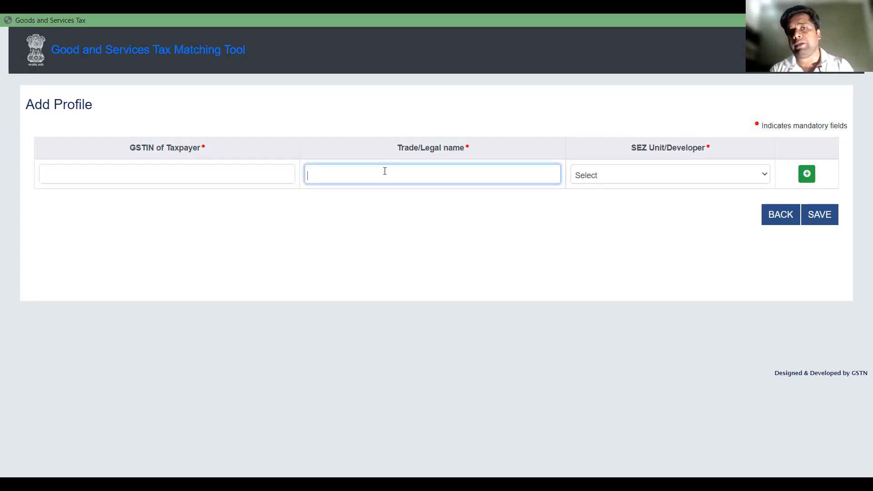
pyautogui.click(651, 175)
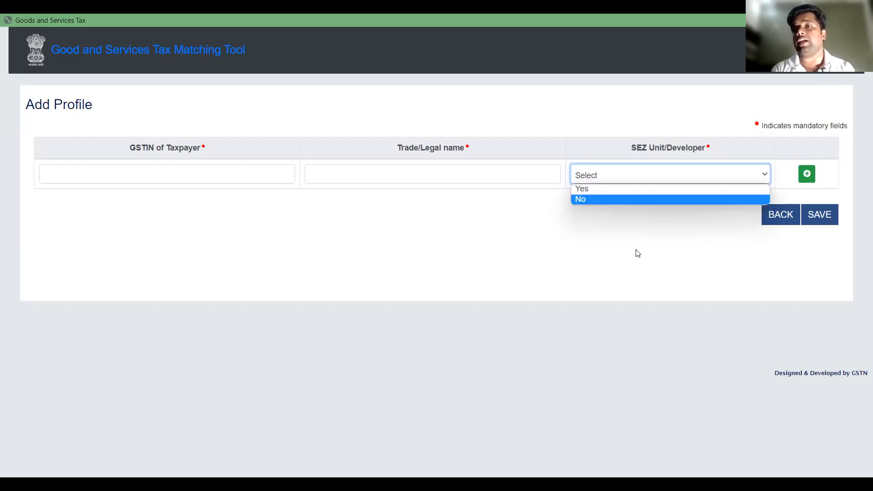
pyautogui.click(823, 217)
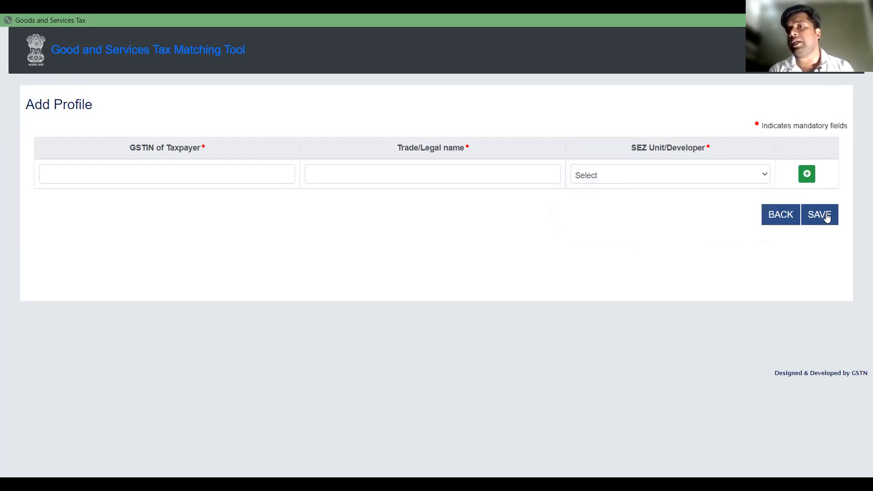
pyautogui.click(790, 218)
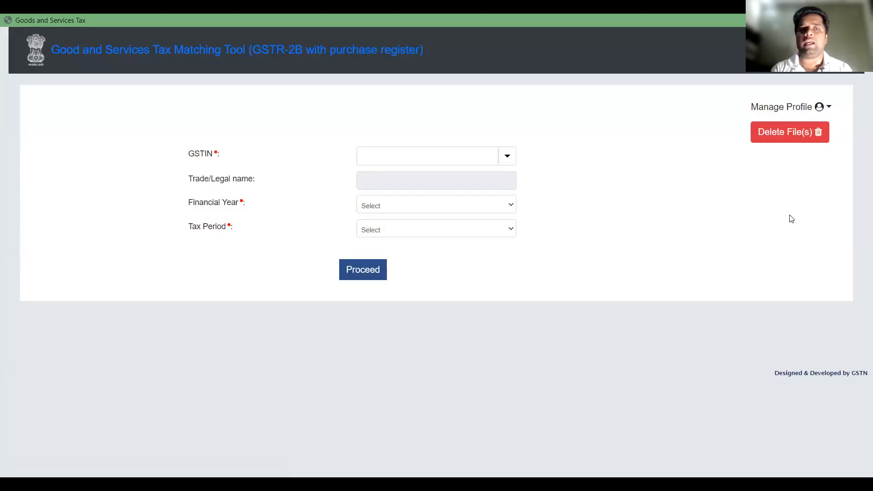
# Select the taxpayer's saved GSTIN, financial year 2021-22 and tax period December, and proceed to the GSTR-2B page
pyautogui.click(507, 158)
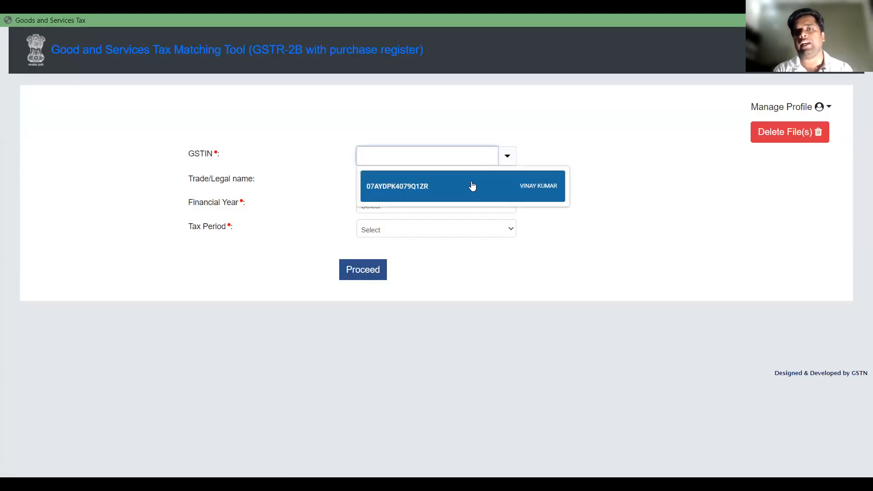
pyautogui.click(419, 192)
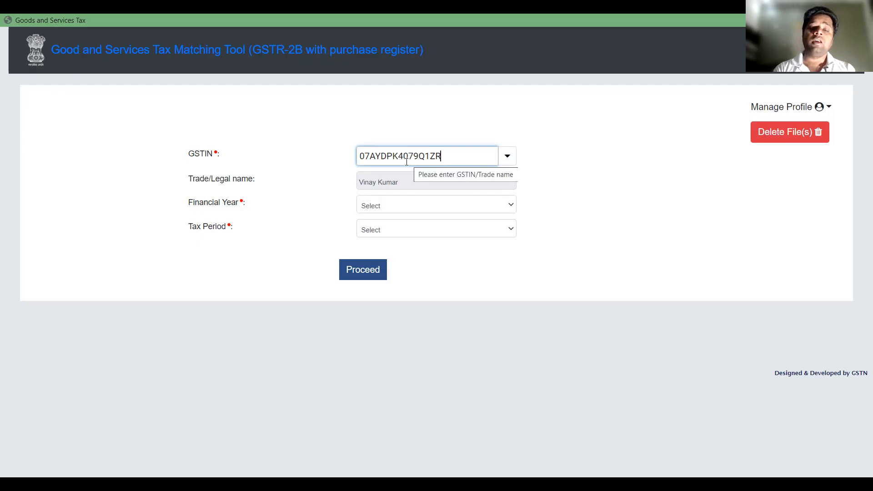
pyautogui.click(390, 207)
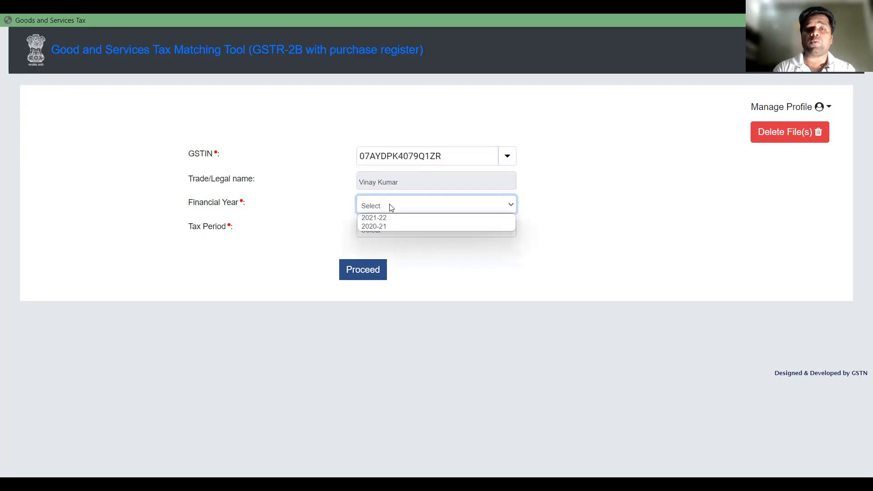
pyautogui.click(390, 219)
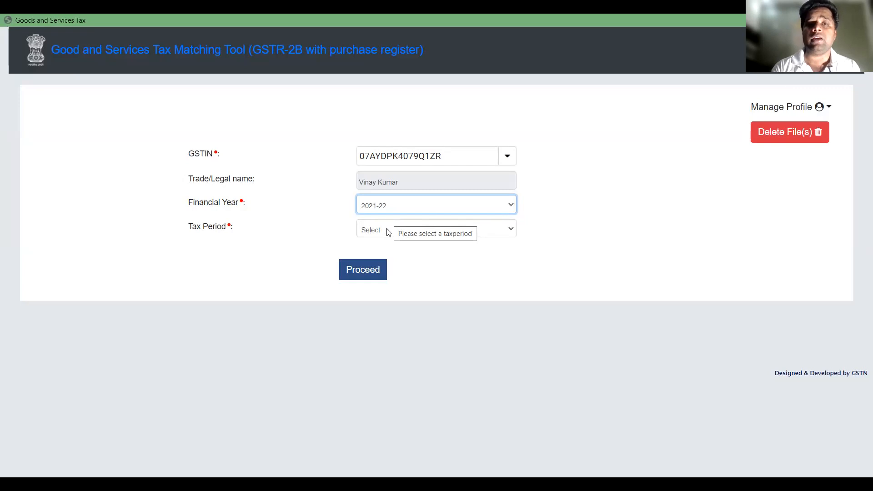
pyautogui.click(389, 234)
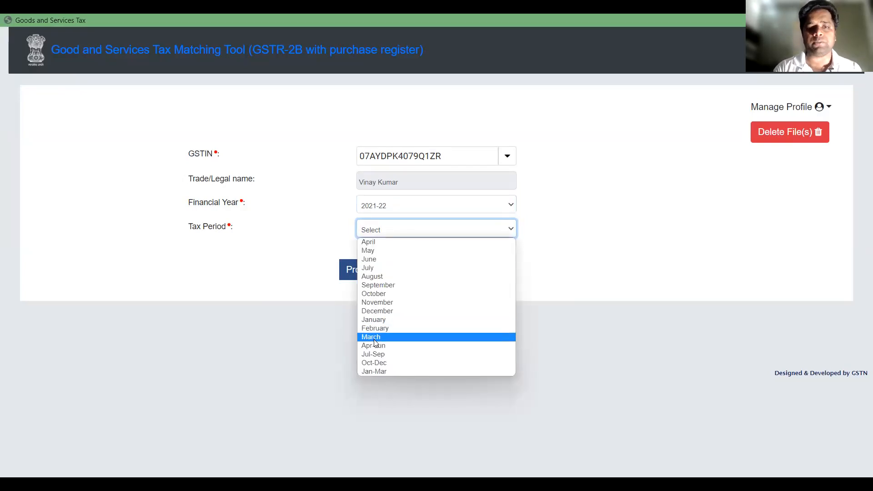
pyautogui.click(377, 312)
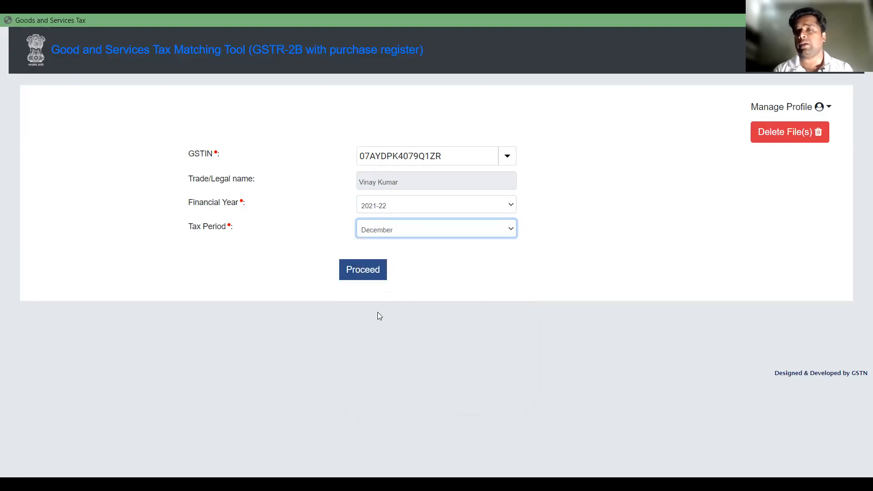
pyautogui.click(356, 269)
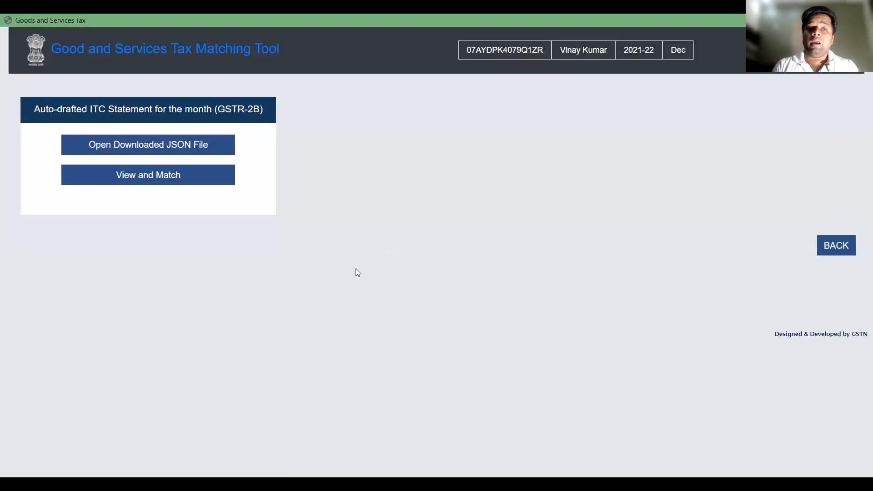
# Import the December 2021 GSTR-2B JSON file from Downloads > GSTR 2B RECONCILIATION > Matching_Offline_Tool, replacing the file already opened for that period
pyautogui.click(169, 146)
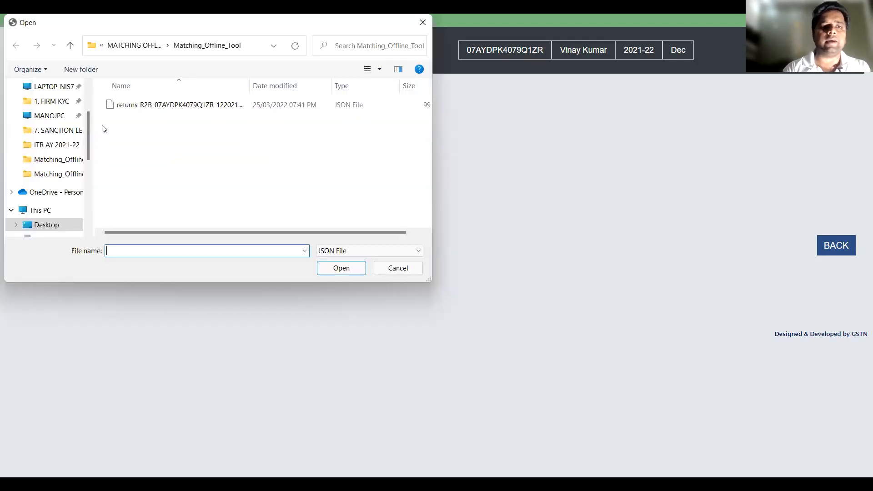
pyautogui.click(103, 48)
pyautogui.click(101, 49)
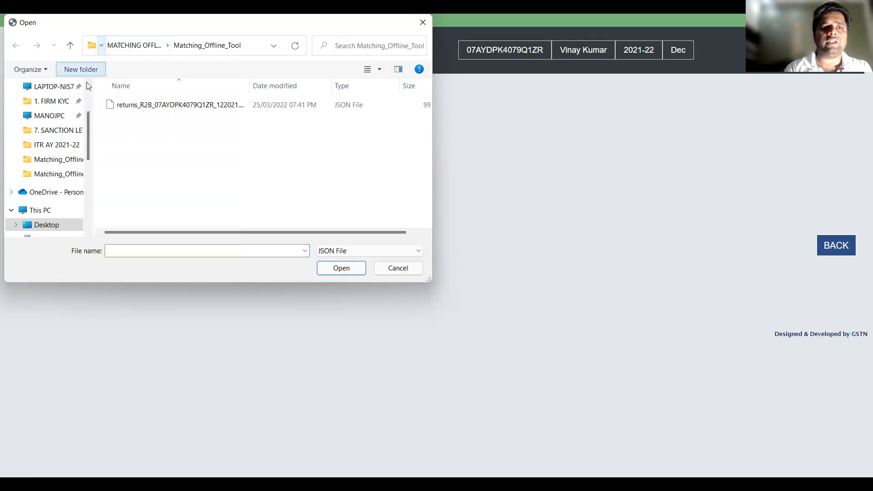
pyautogui.scroll(3, 81, 102)
pyautogui.click(51, 119)
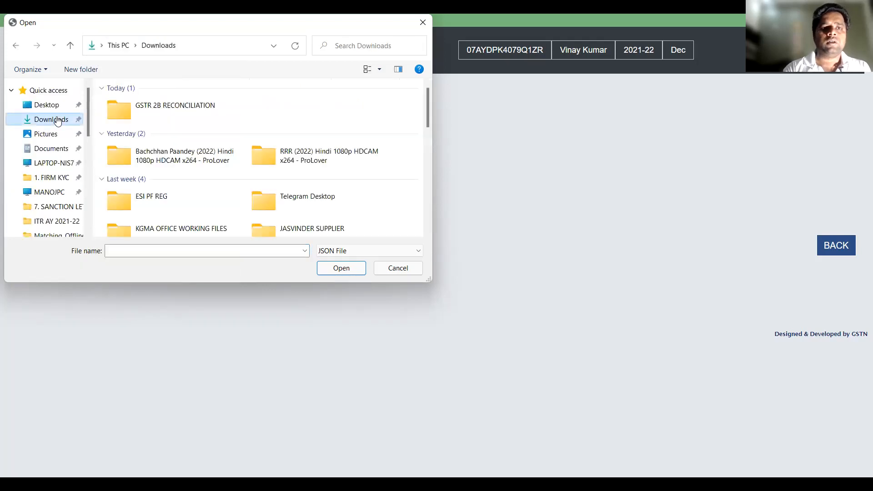
pyautogui.doubleClick(191, 122)
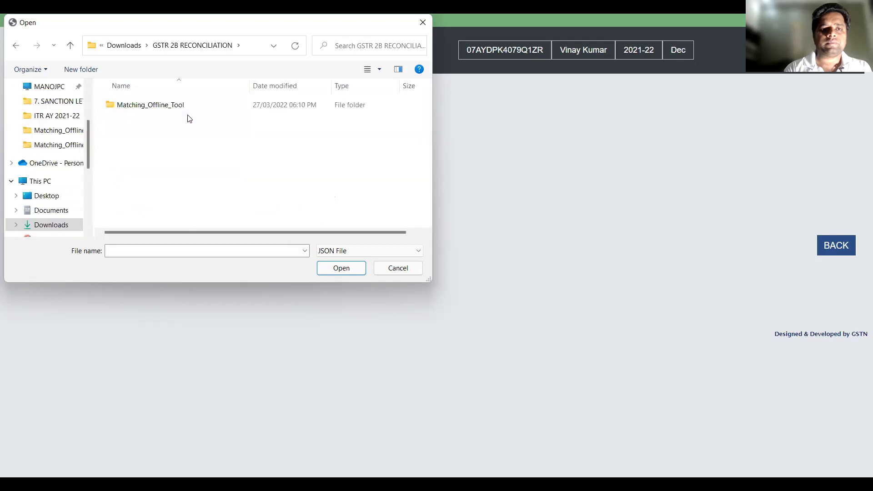
pyautogui.doubleClick(171, 111)
pyautogui.click(170, 105)
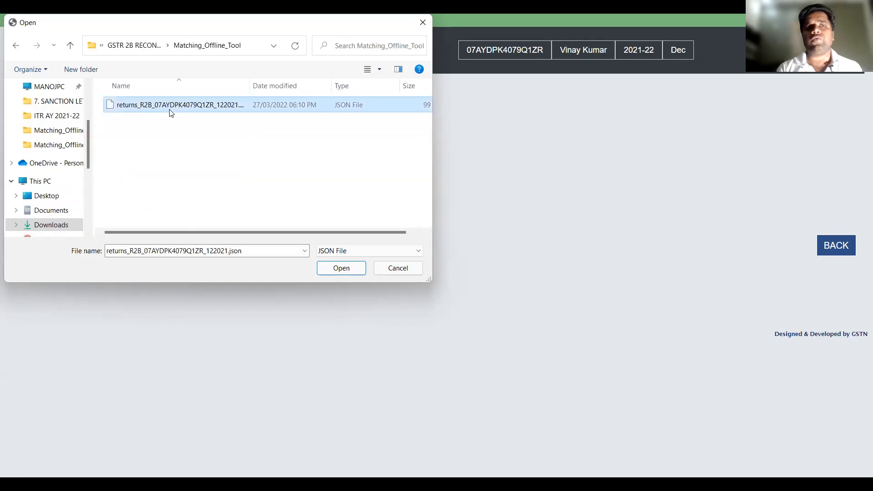
pyautogui.doubleClick(171, 105)
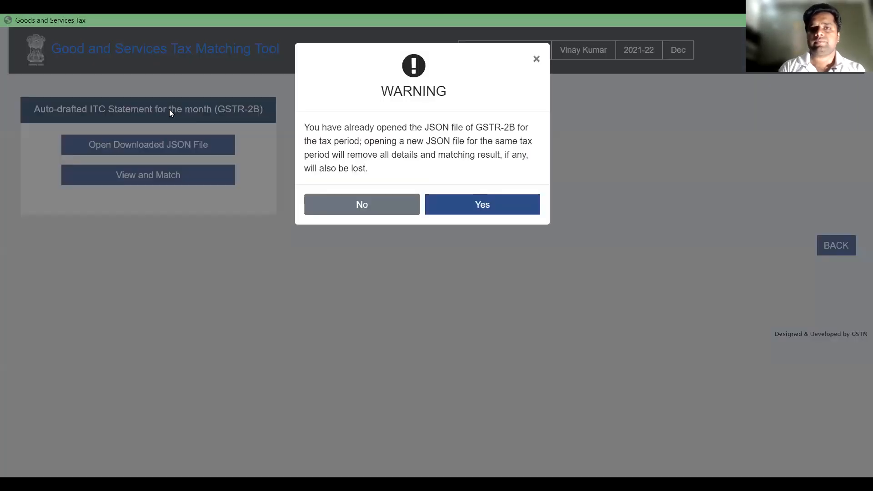
pyautogui.click(457, 211)
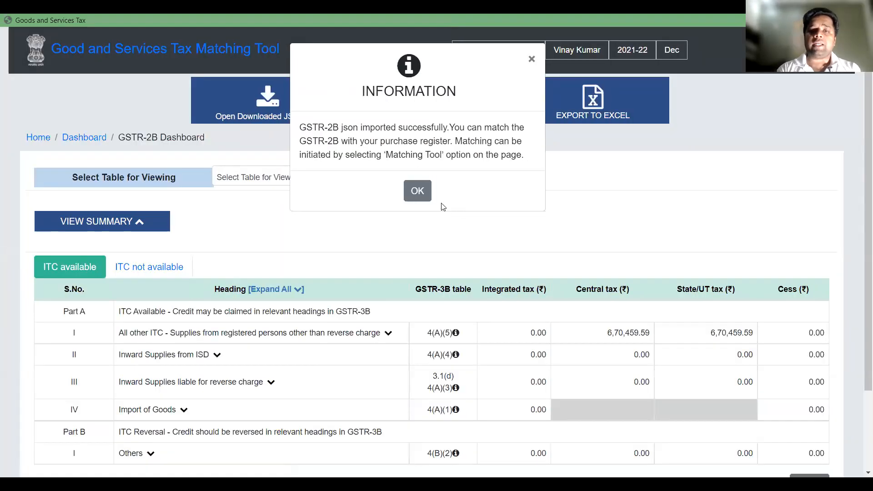
pyautogui.click(417, 190)
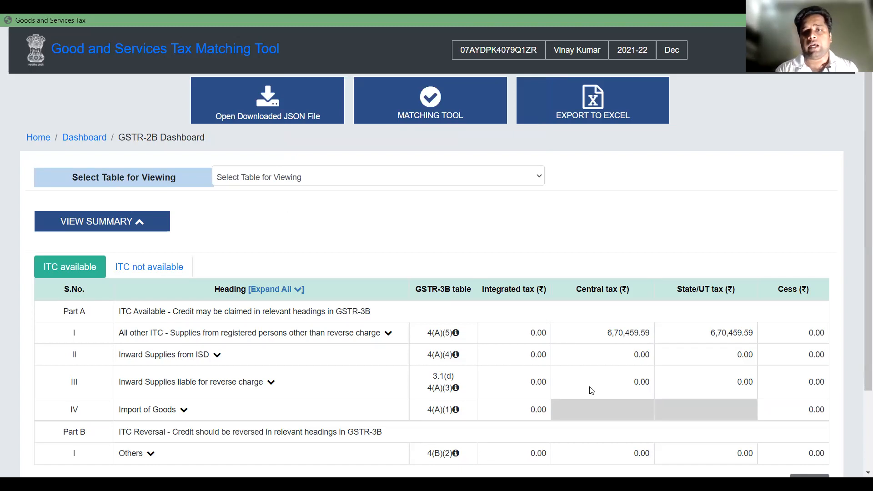
# Expand the All other ITC row in the ITC available summary, open its B2B - Invoices table and examine the listed invoices
pyautogui.scroll(-3, 591, 391)
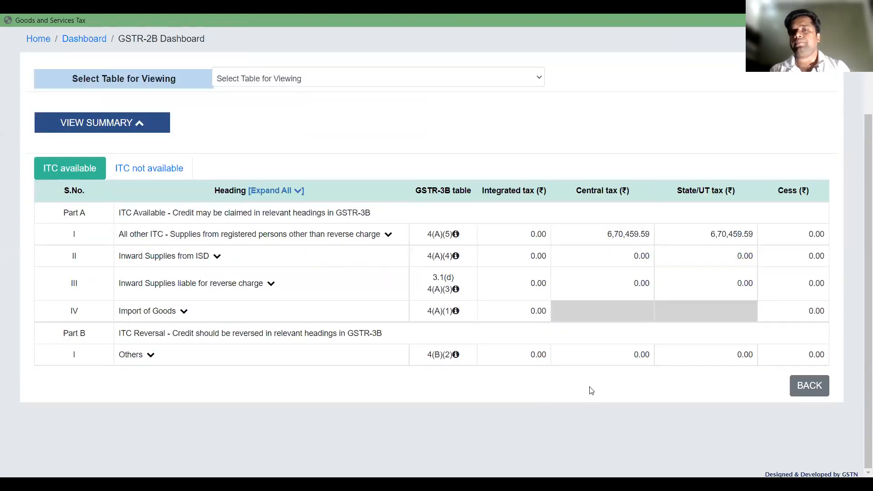
pyautogui.click(389, 235)
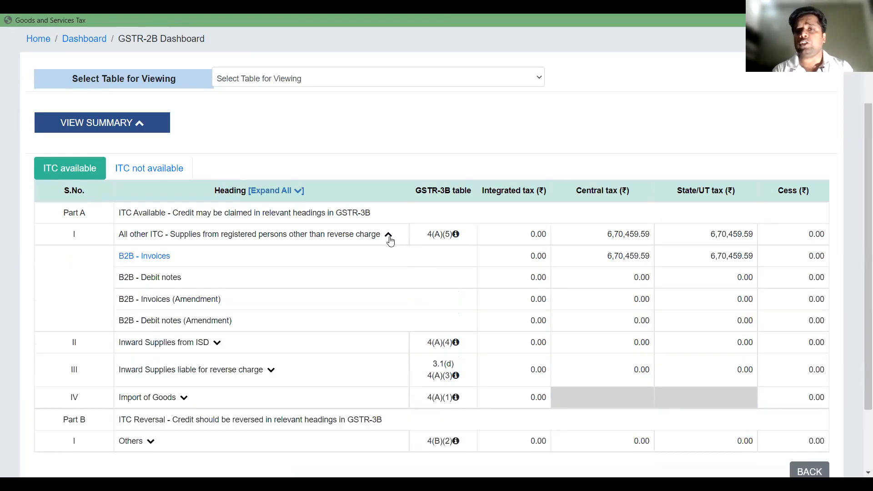
pyautogui.click(160, 263)
pyautogui.scroll(-10, 309, 414)
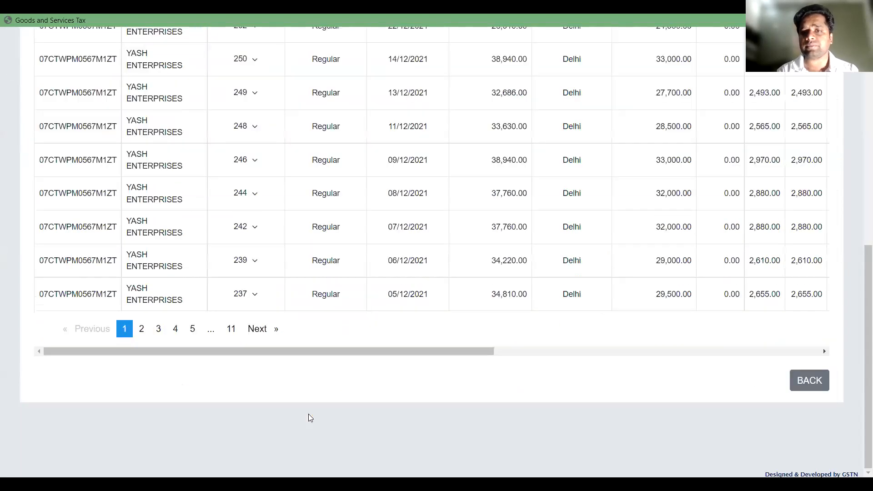
pyautogui.scroll(4, 281, 267)
pyautogui.scroll(-4, 309, 311)
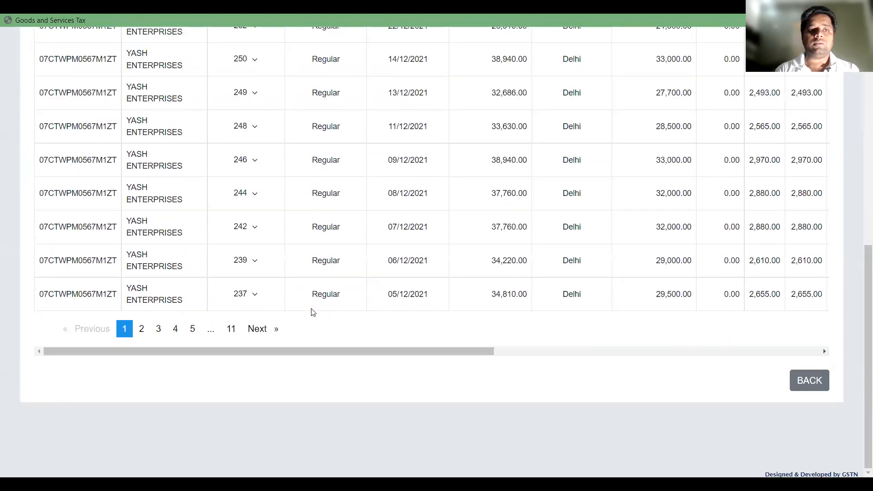
pyautogui.scroll(7, 313, 313)
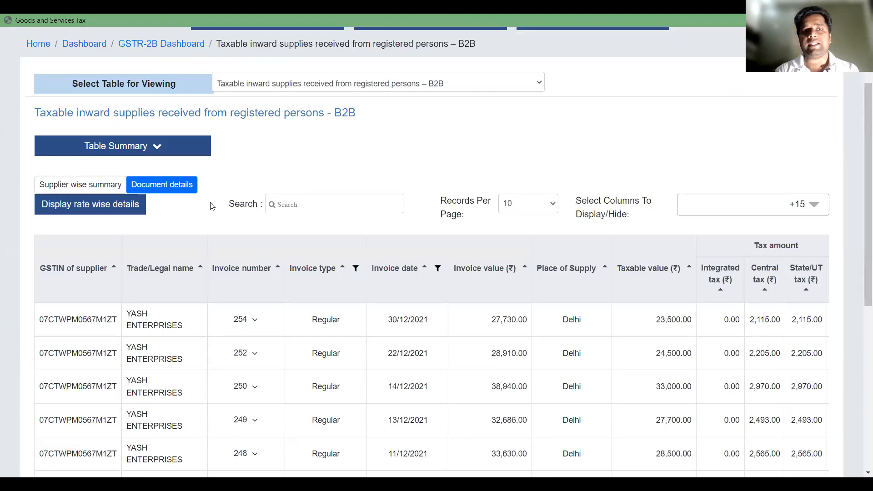
# Examine the supplier totals in the B2B table summary, collapse it, and return to the GSTR-2B dashboard
pyautogui.click(156, 150)
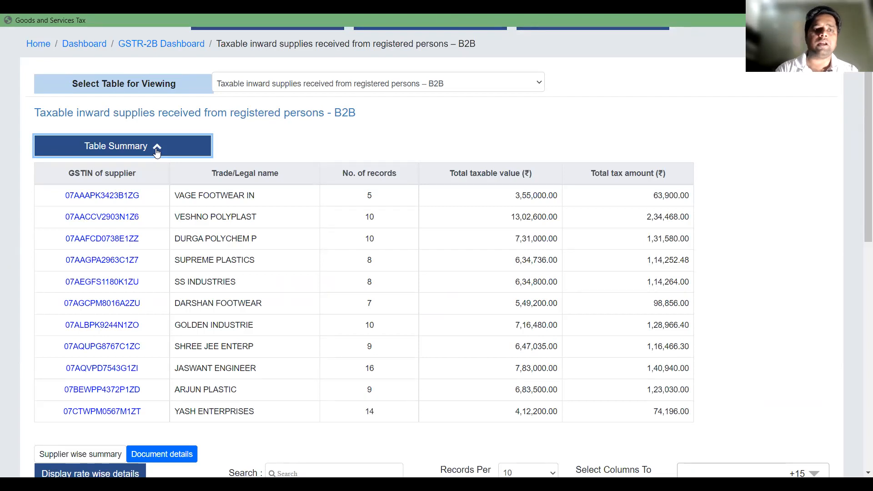
pyautogui.click(156, 147)
pyautogui.click(157, 148)
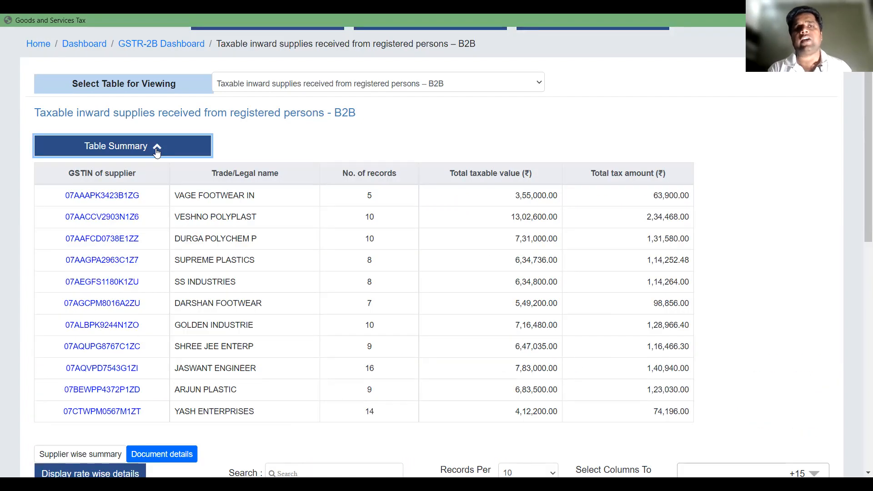
pyautogui.click(156, 148)
pyautogui.scroll(-4, 206, 325)
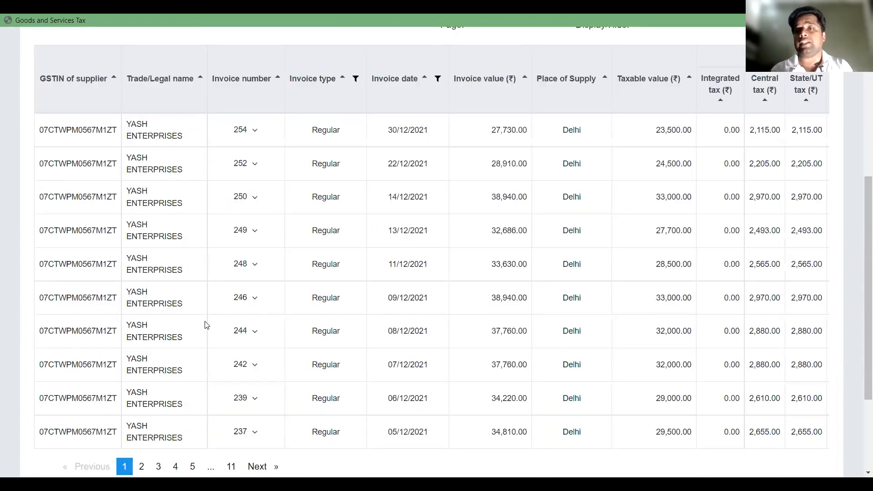
pyautogui.scroll(-3, 346, 303)
pyautogui.click(805, 382)
pyautogui.scroll(-2, 468, 352)
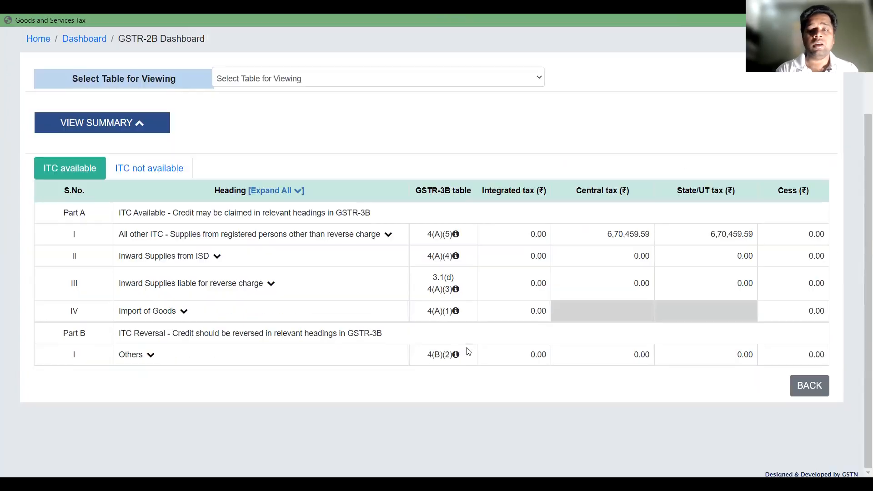
# Go back to the GSTR-2B start page and re-import the downloaded December JSON file, replacing the one already opened
pyautogui.click(805, 394)
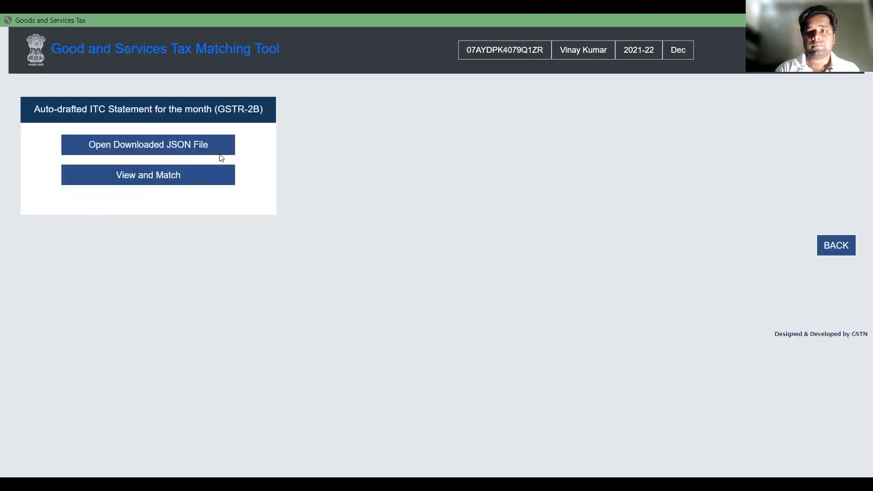
pyautogui.click(181, 152)
pyautogui.doubleClick(173, 103)
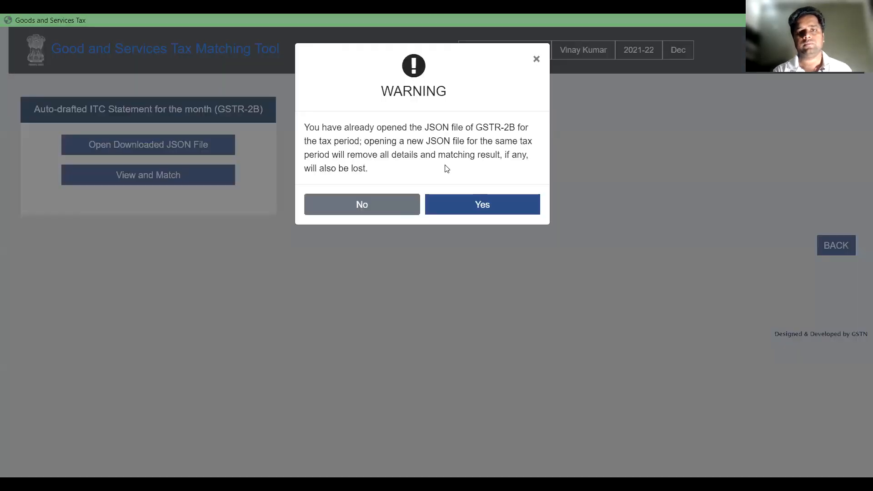
pyautogui.click(482, 206)
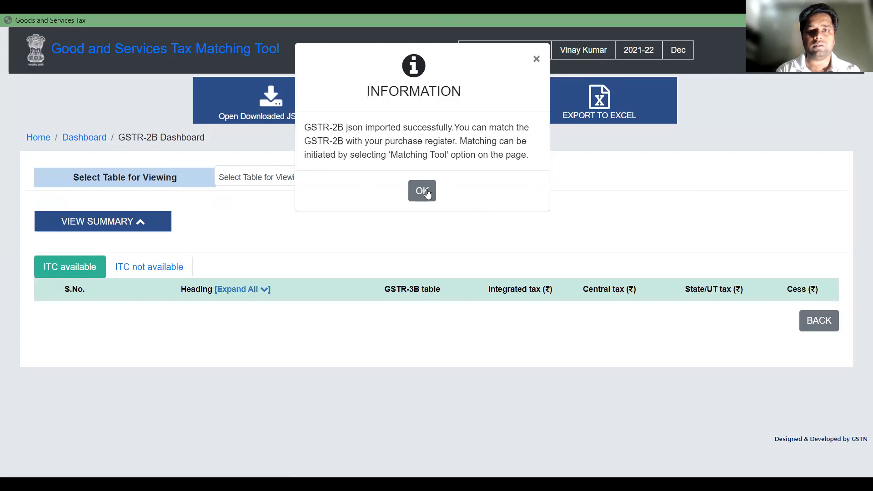
pyautogui.click(422, 191)
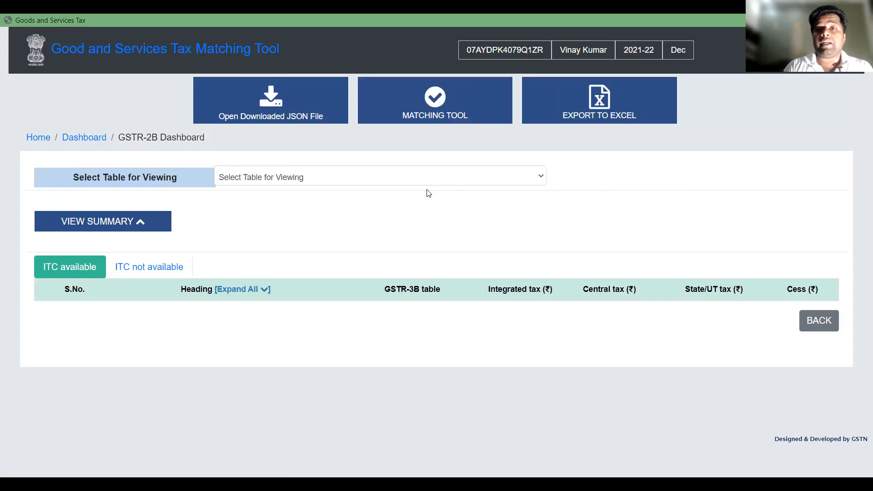
# Proceed to the purchase register import page and try to import PurchaseRegister_Template_v2.0 from the Downloads copy of the Matching_Offline_Tool folder
pyautogui.click(435, 112)
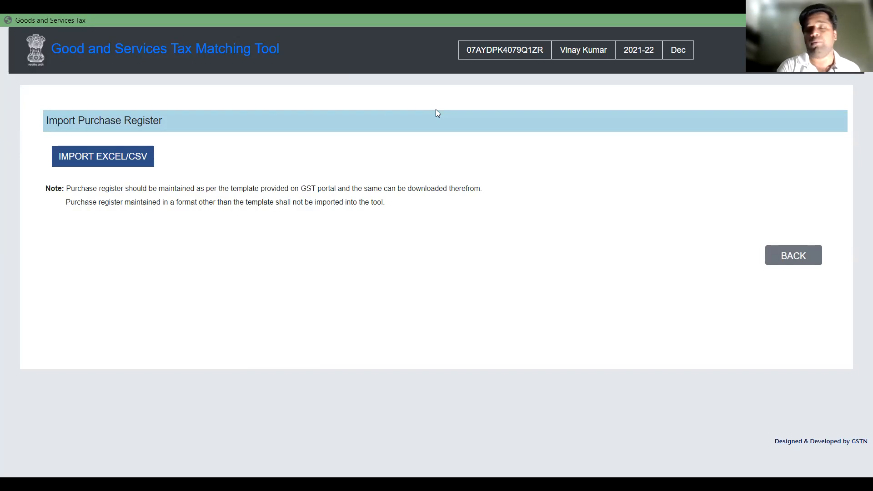
pyautogui.click(101, 160)
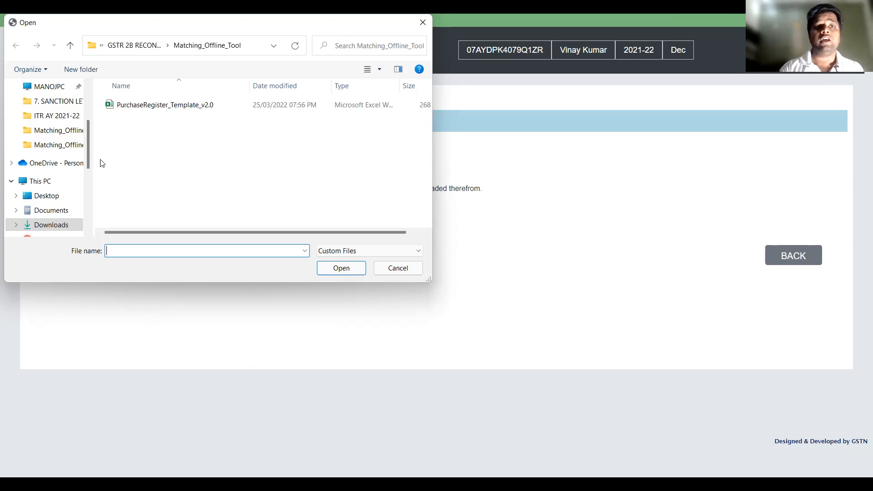
pyautogui.click(128, 111)
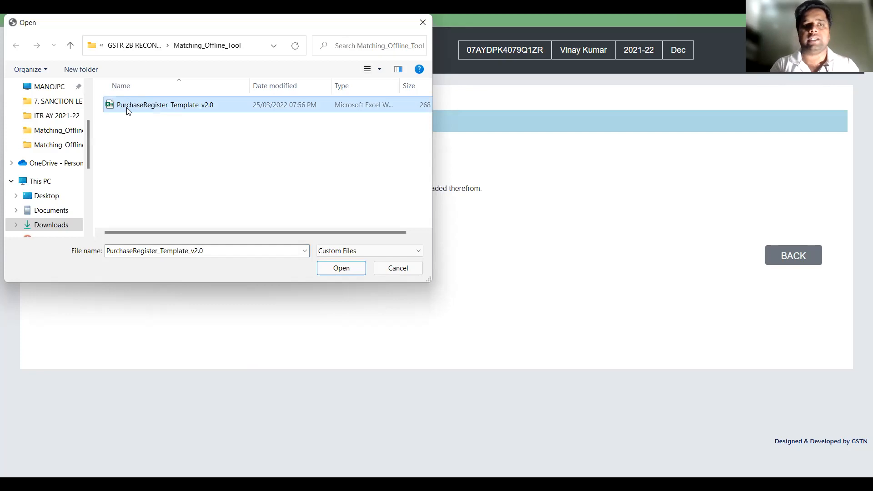
pyautogui.doubleClick(126, 108)
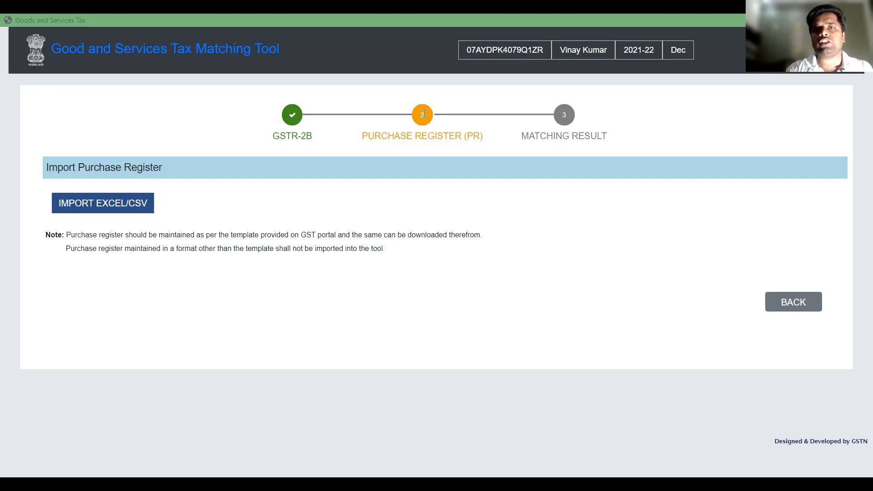
# Import PurchaseRegister_Template_v2.0 from the Desktop copy of the Matching_Offline_Tool folder and run the match against GSTR-2B
pyautogui.click(129, 202)
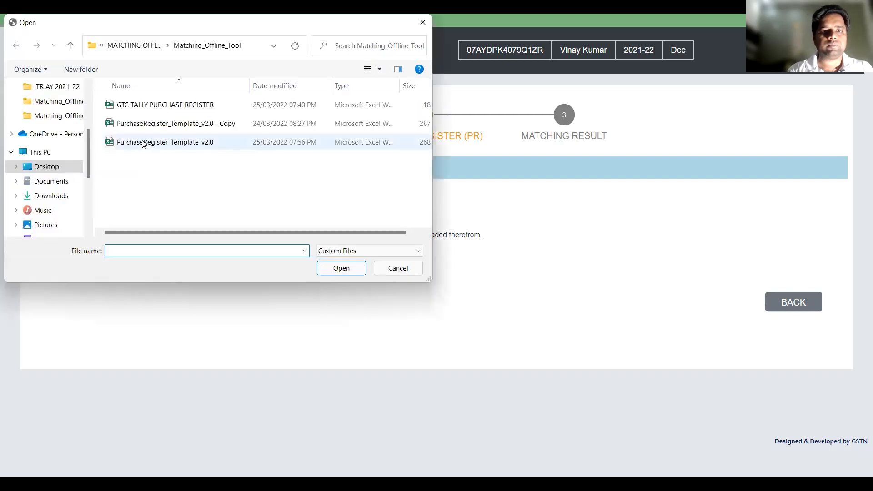
pyautogui.click(142, 142)
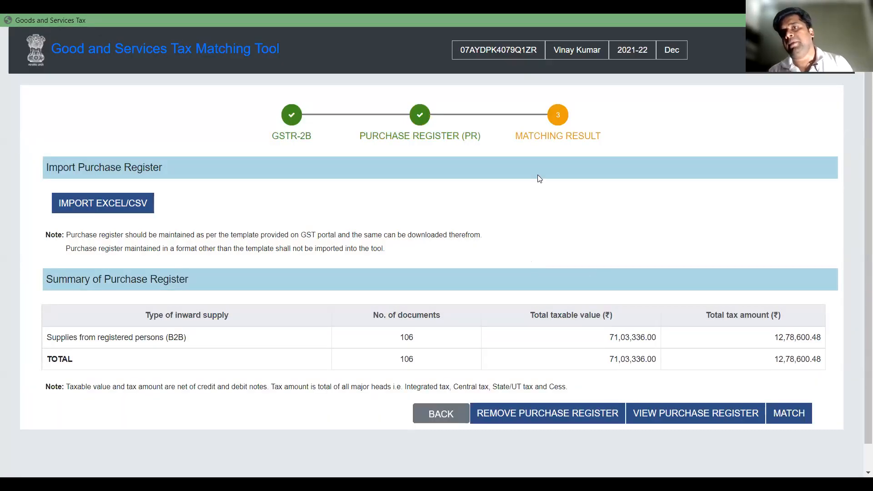
pyautogui.scroll(-1, 350, 354)
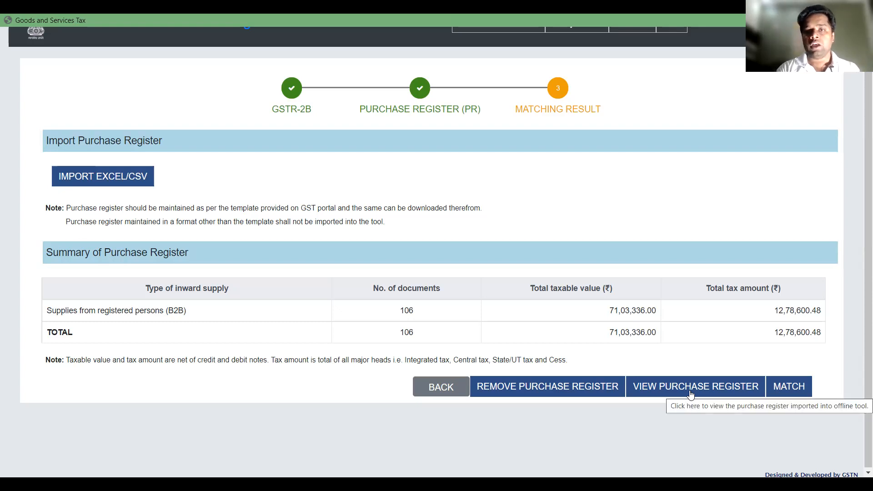
pyautogui.scroll(1, 691, 394)
pyautogui.click(795, 417)
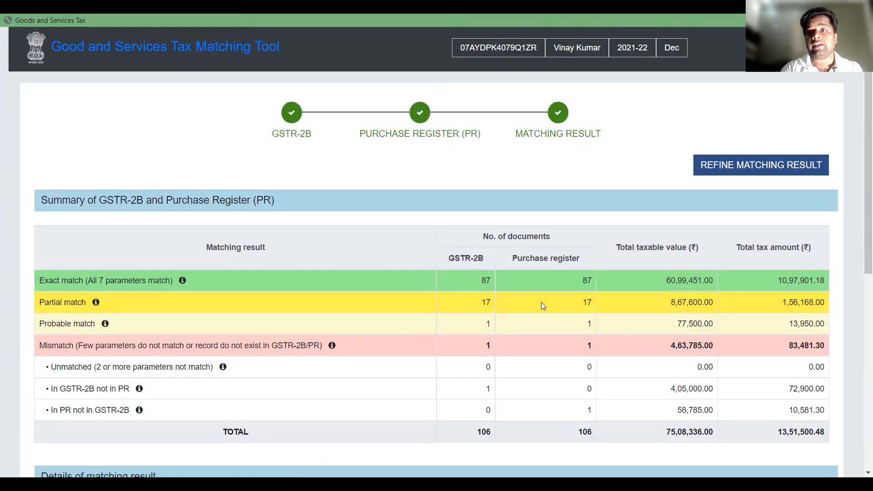
# Examine the matching summary's Partial match, Mismatch, In GSTR-2B not in PR, and In PR not in GSTR-2B rows
pyautogui.scroll(-1, 542, 303)
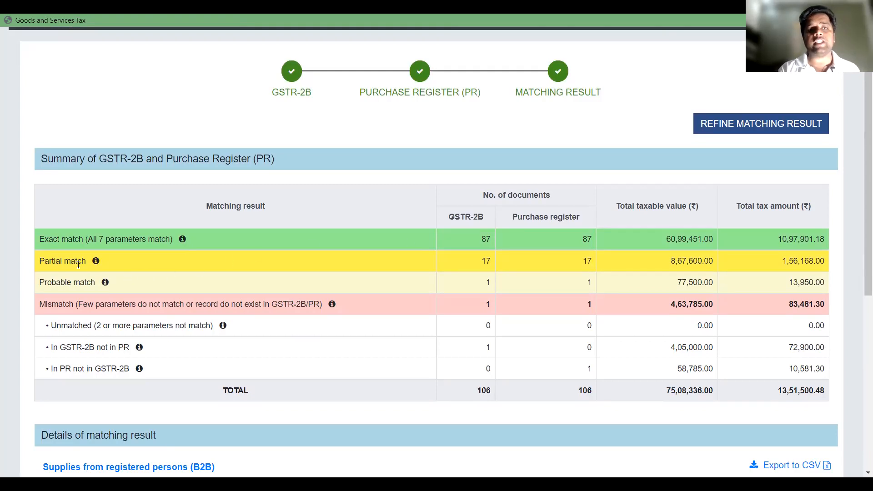
pyautogui.moveTo(40, 262); pyautogui.dragTo(72, 264)
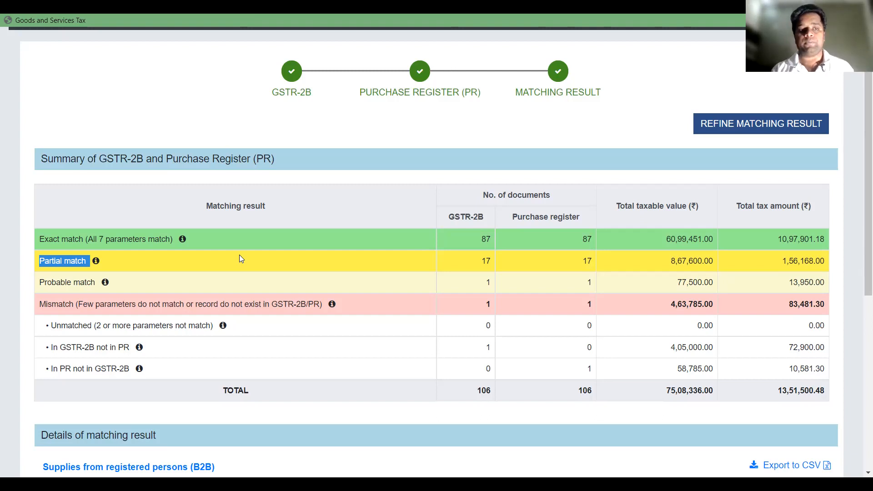
pyautogui.scroll(-1, 239, 259)
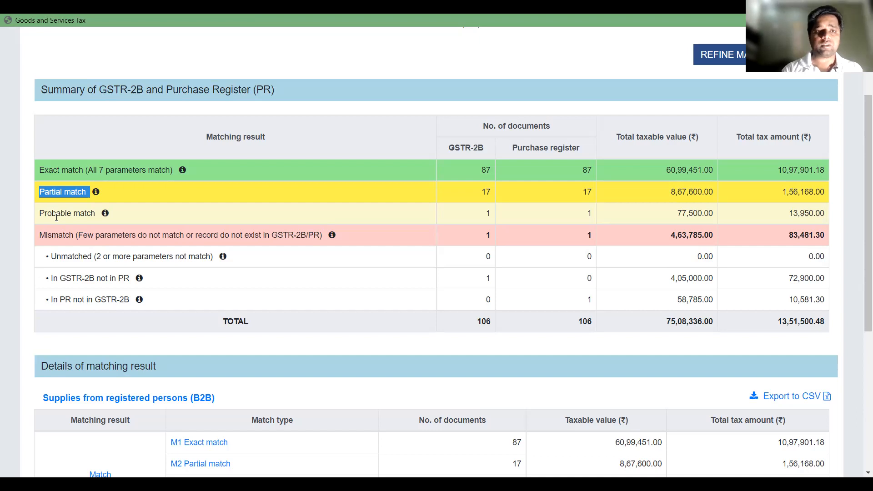
pyautogui.moveTo(39, 235); pyautogui.dragTo(83, 234)
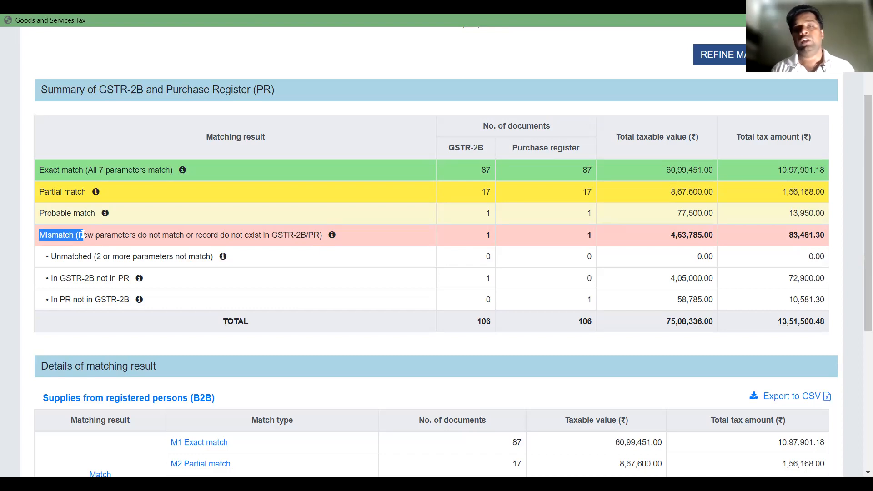
pyautogui.moveTo(42, 279); pyautogui.dragTo(128, 279)
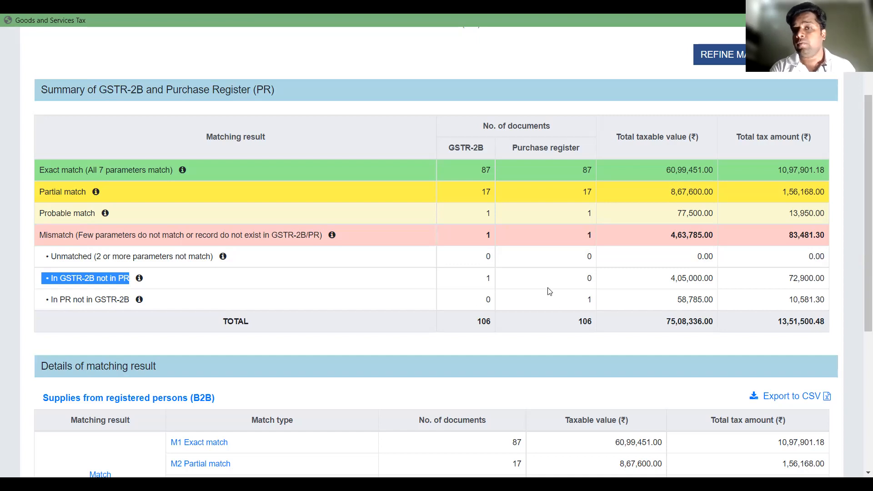
pyautogui.moveTo(43, 300); pyautogui.dragTo(144, 305)
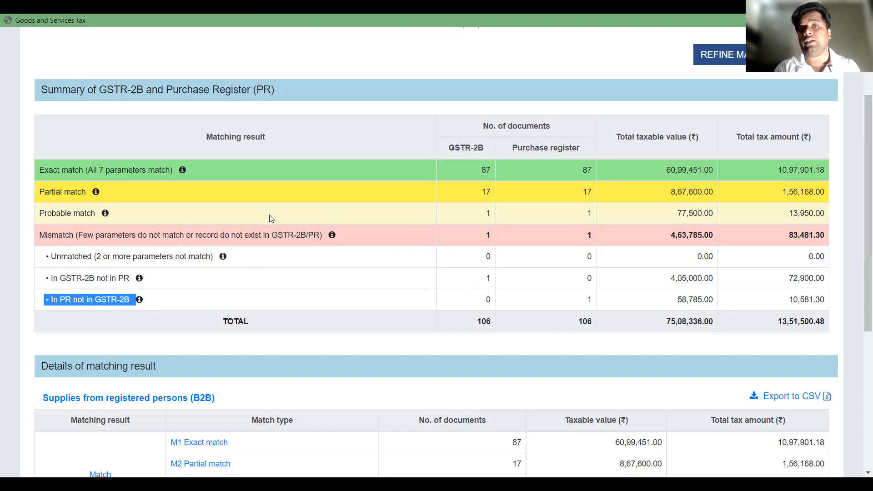
# Examine the M1 Exact match records for B2B supplies, and return to the matching result summary
pyautogui.scroll(-5, 399, 240)
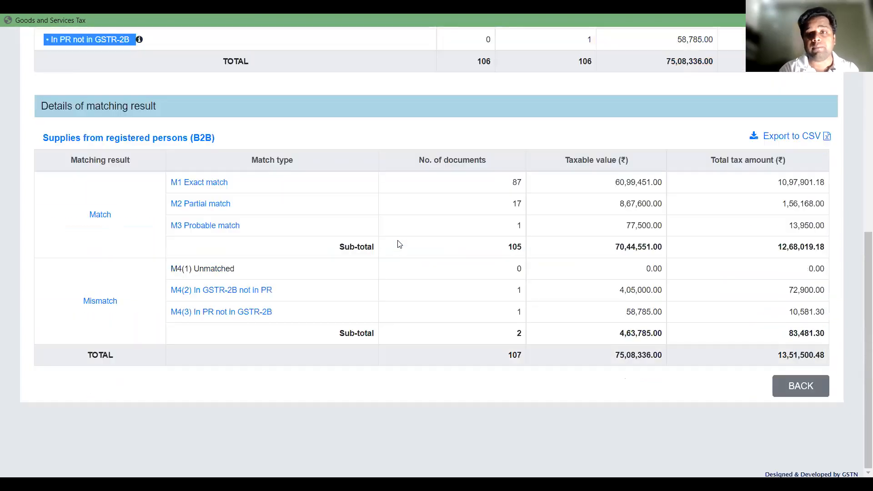
pyautogui.click(212, 183)
pyautogui.scroll(-5, 272, 329)
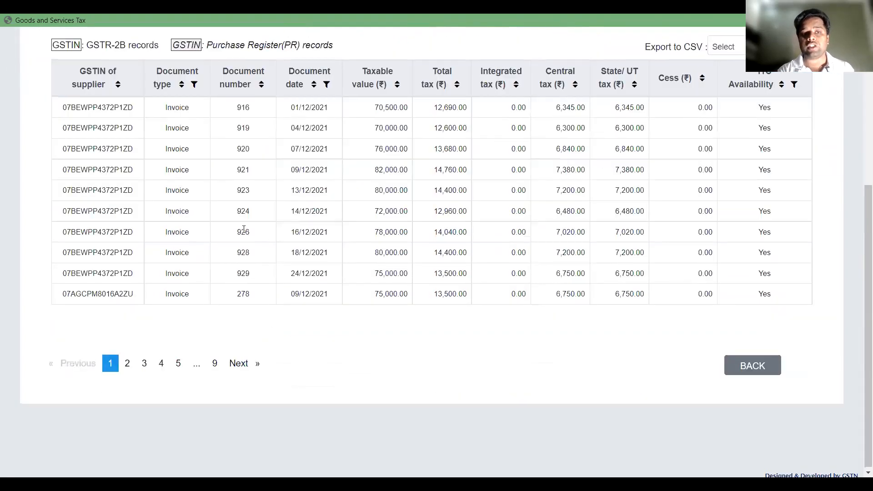
pyautogui.scroll(1, 245, 229)
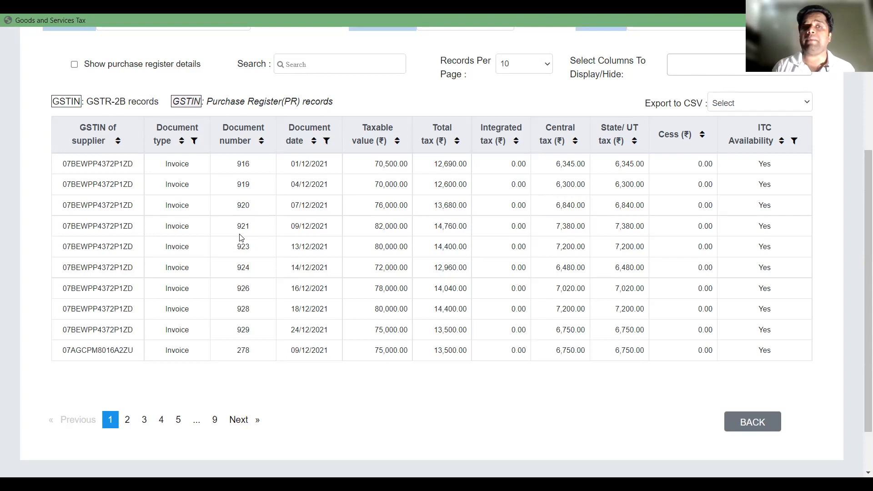
pyautogui.moveTo(181, 165); pyautogui.dragTo(400, 187)
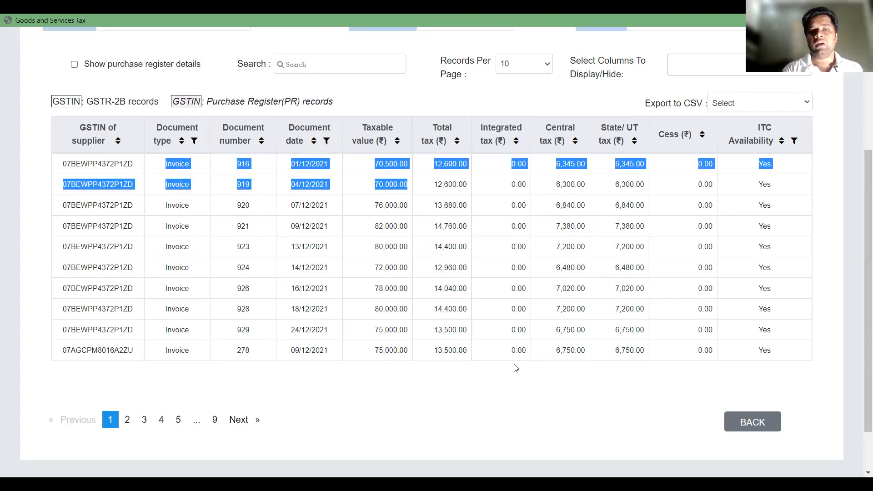
pyautogui.click(753, 424)
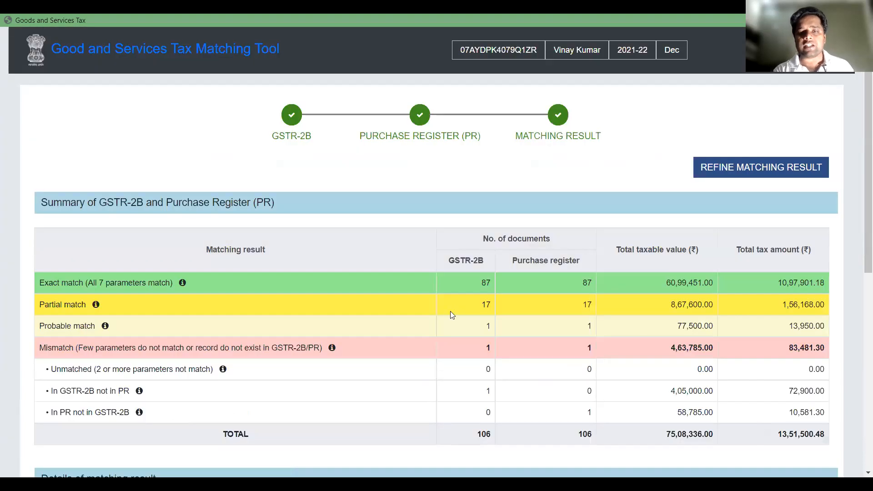
# Compare the GSTR-2B and purchase register document numbers in the M2 Partial match records, and return to the matching result summary
pyautogui.scroll(-7, 450, 311)
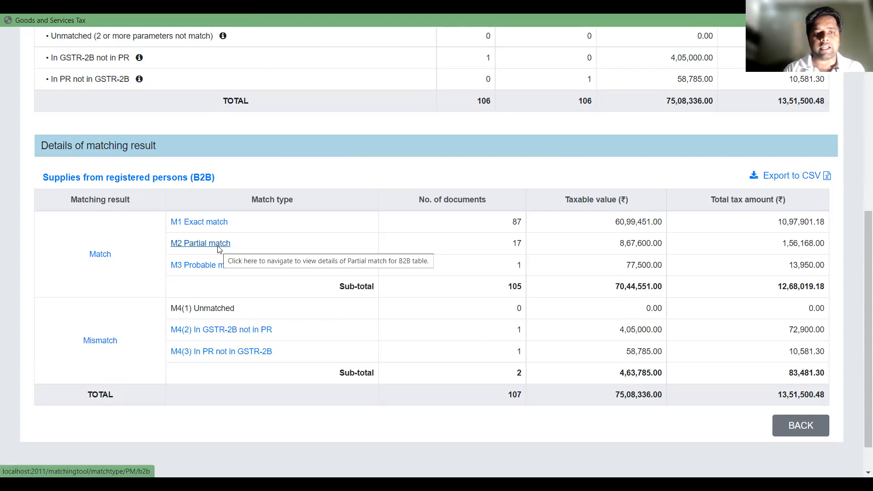
pyautogui.click(218, 247)
pyautogui.scroll(-3, 194, 268)
pyautogui.scroll(-1, 109, 225)
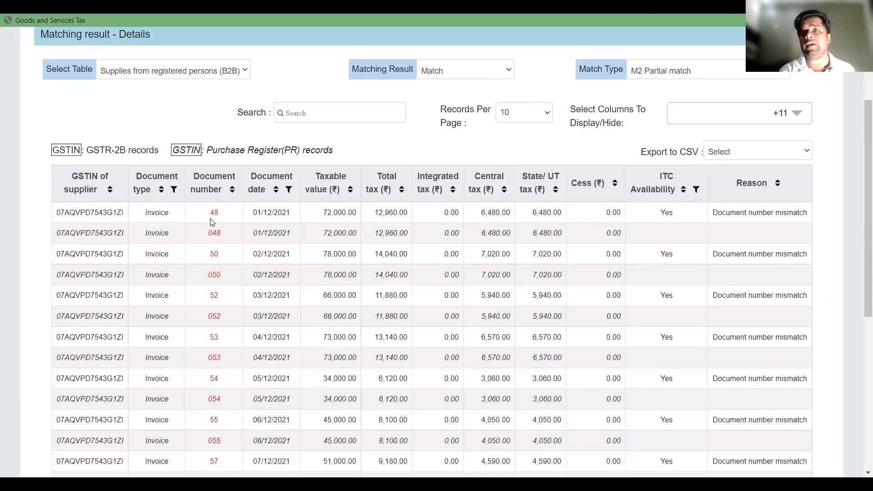
pyautogui.moveTo(206, 215); pyautogui.dragTo(236, 214)
pyautogui.moveTo(202, 241); pyautogui.dragTo(233, 240)
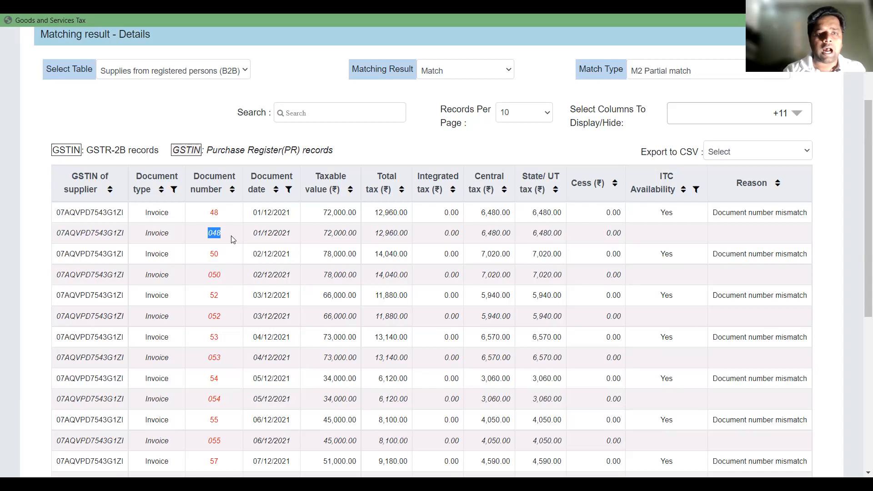
pyautogui.scroll(-2, 233, 240)
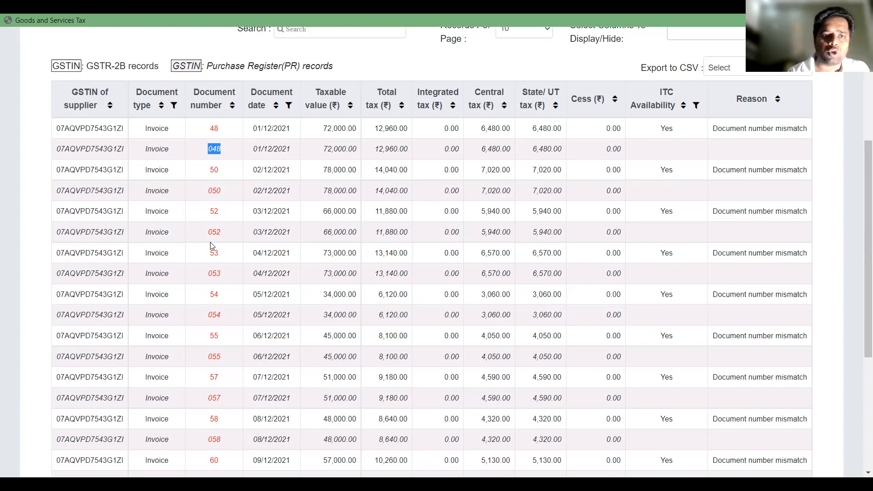
pyautogui.scroll(-4, 224, 242)
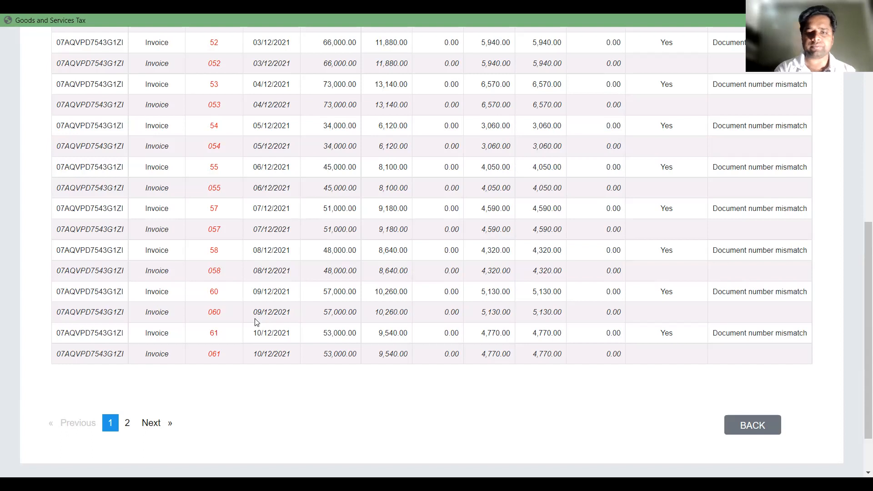
pyautogui.click(751, 428)
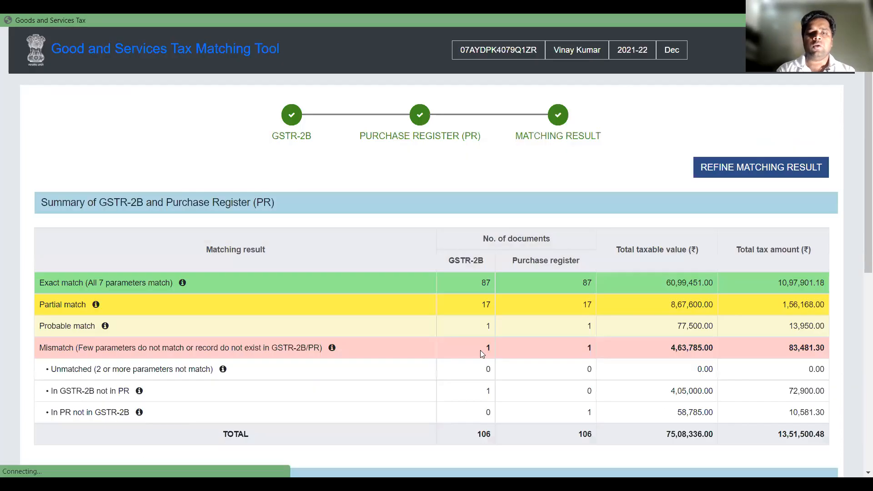
# Open the M3 Probable match details for supplies from registered persons (B2B)
pyautogui.scroll(-8, 480, 350)
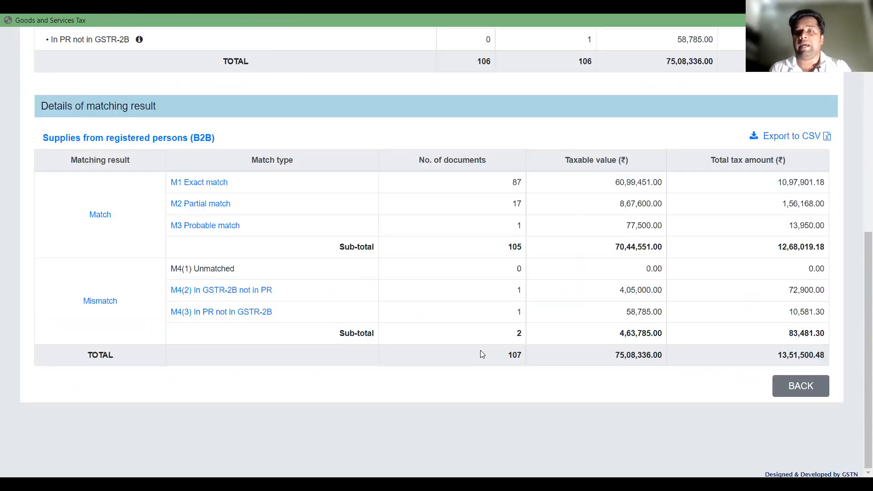
pyautogui.click(214, 227)
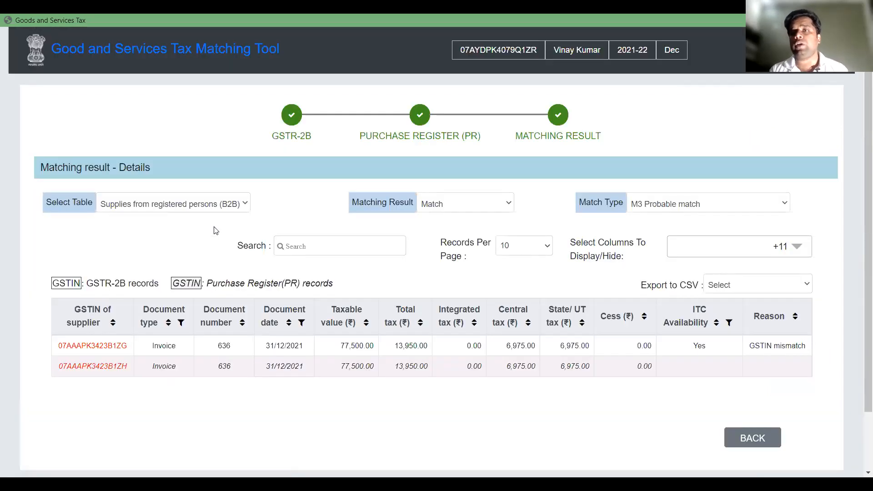
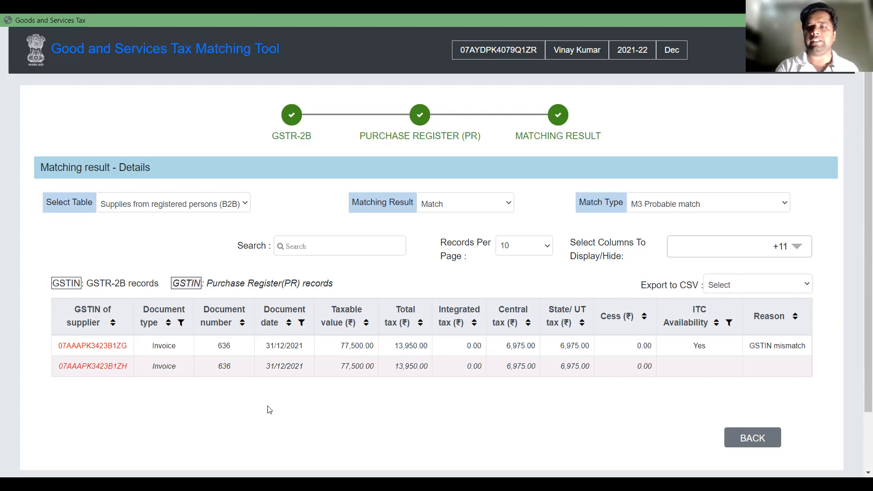
# Leave the probable match details, examine the M4(2) In GSTR-2B not in PR record, and return to the matching result summary
pyautogui.click(765, 438)
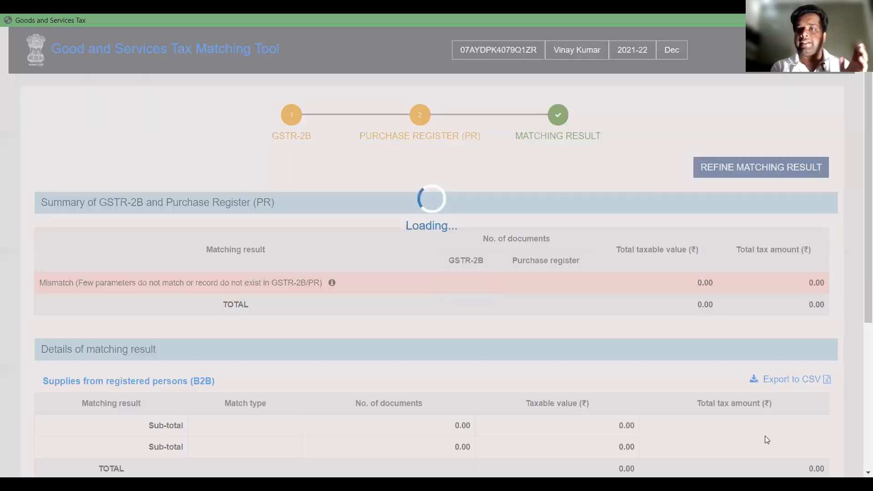
pyautogui.scroll(-5, 508, 329)
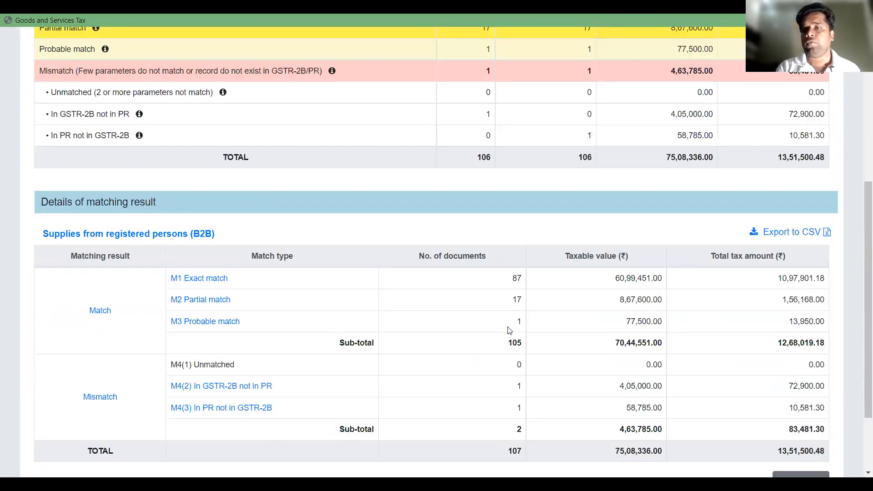
pyautogui.scroll(-2, 509, 330)
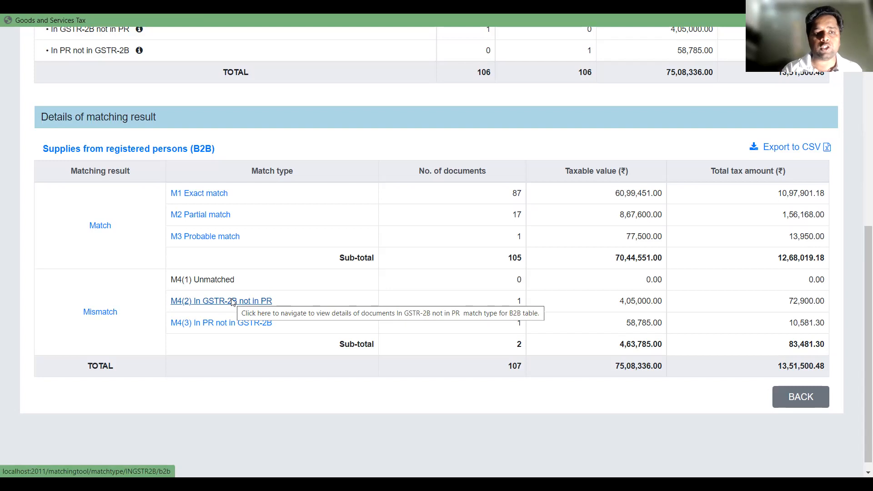
pyautogui.click(232, 301)
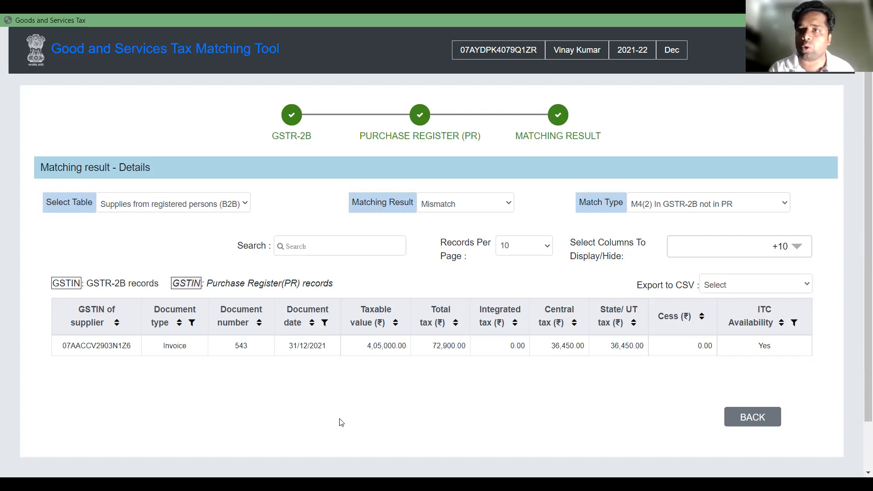
pyautogui.click(750, 419)
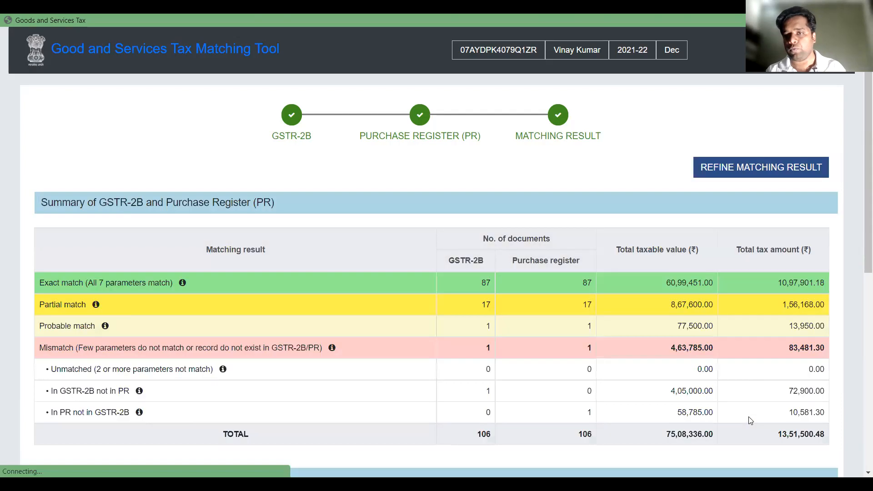
# Examine the M4(3) In PR not in GSTR-2B record for B2B supplies, and return to the matching result summary
pyautogui.scroll(-8, 188, 341)
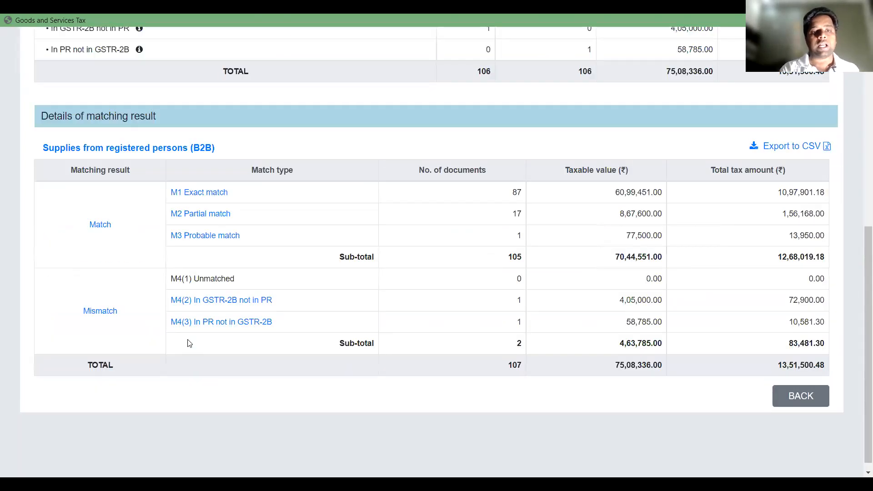
pyautogui.click(215, 314)
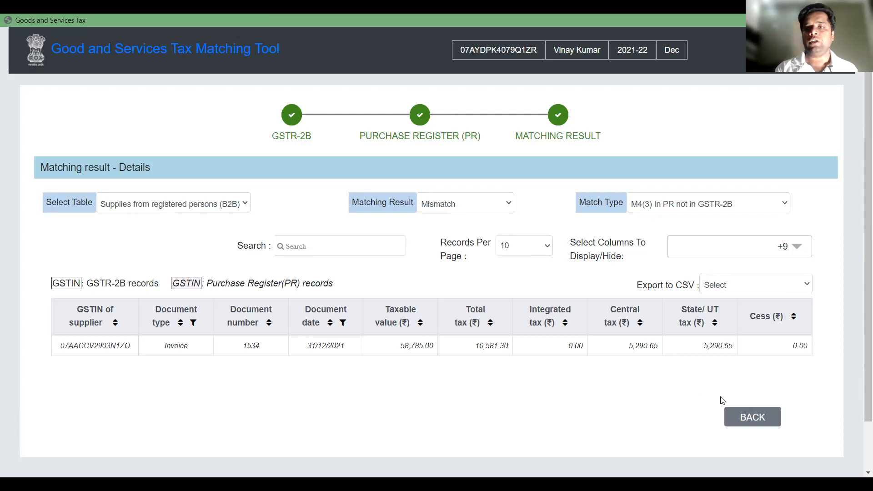
pyautogui.click(742, 416)
# Export the B2B matching result details to CSV and open the downloaded file in Excel
pyautogui.scroll(-4, 617, 396)
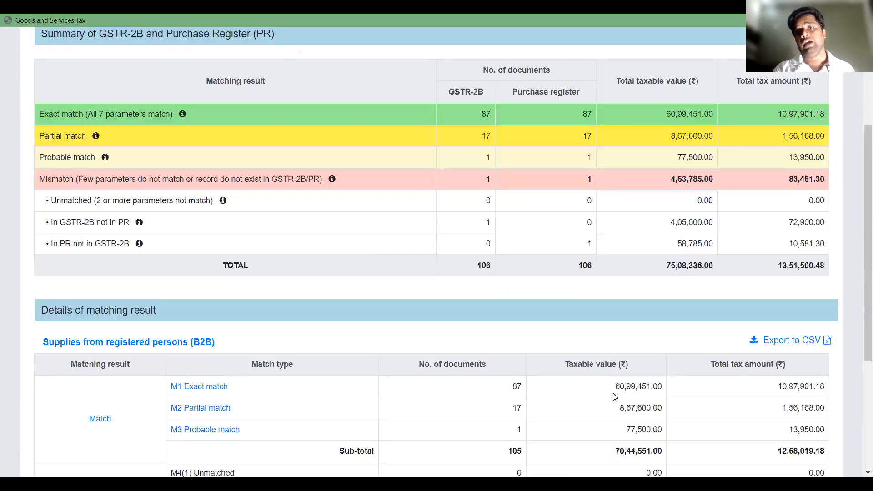
pyautogui.scroll(-5, 615, 397)
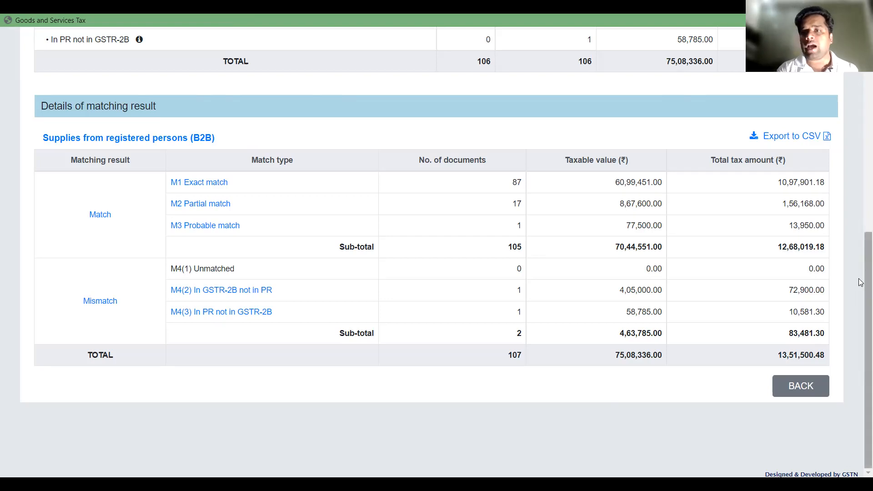
pyautogui.click(782, 137)
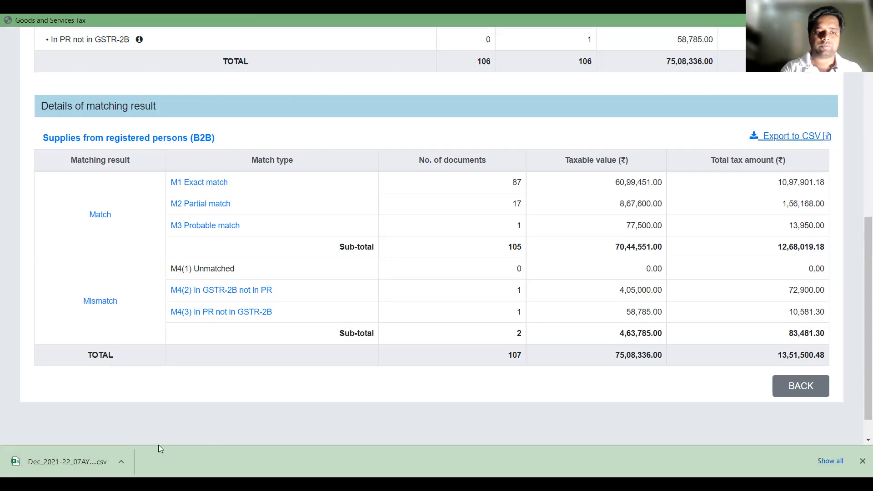
pyautogui.click(89, 461)
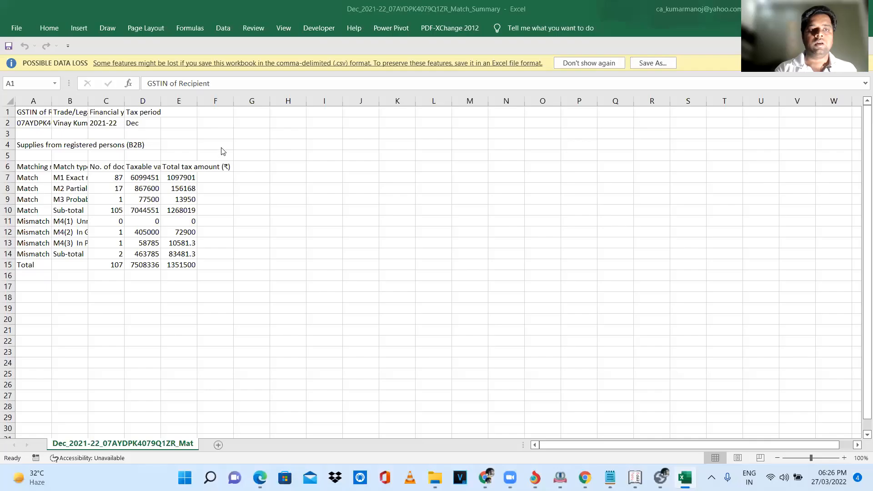
# Auto-fit all column widths in the exported match summary sheet
pyautogui.click(10, 100)
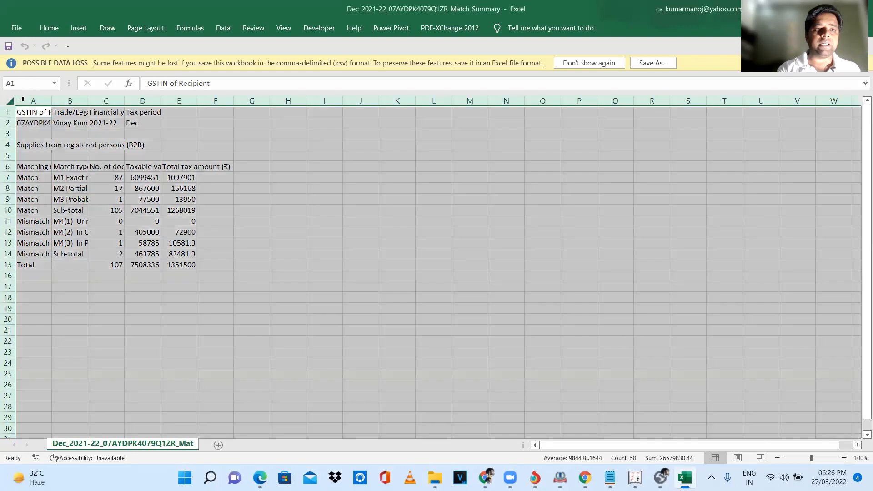
pyautogui.doubleClick(52, 104)
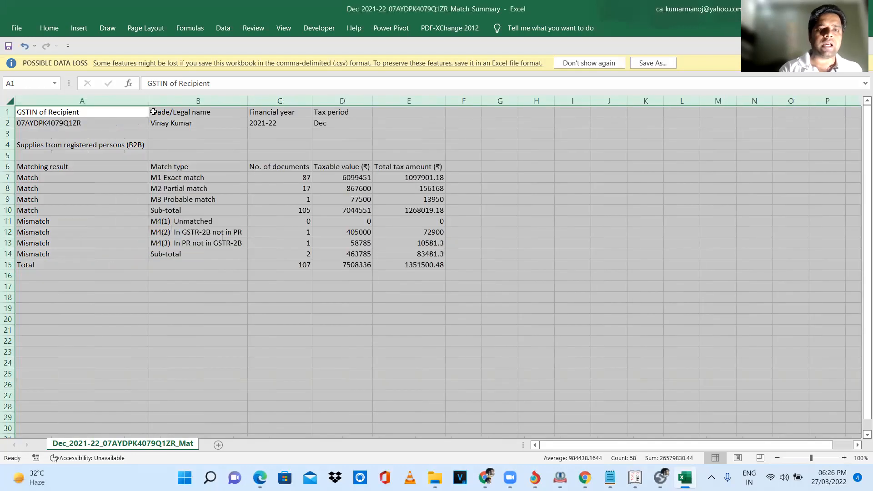
pyautogui.click(123, 180)
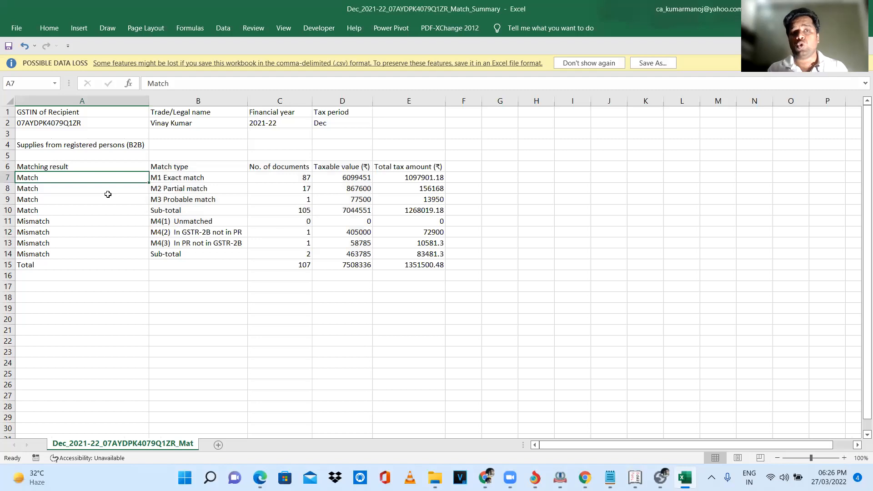
# Examine the number of documents for each match type, from M1 Exact match down to M4(2) In GSTR-2B not in PR
pyautogui.press('Right')
pyautogui.press('Right')
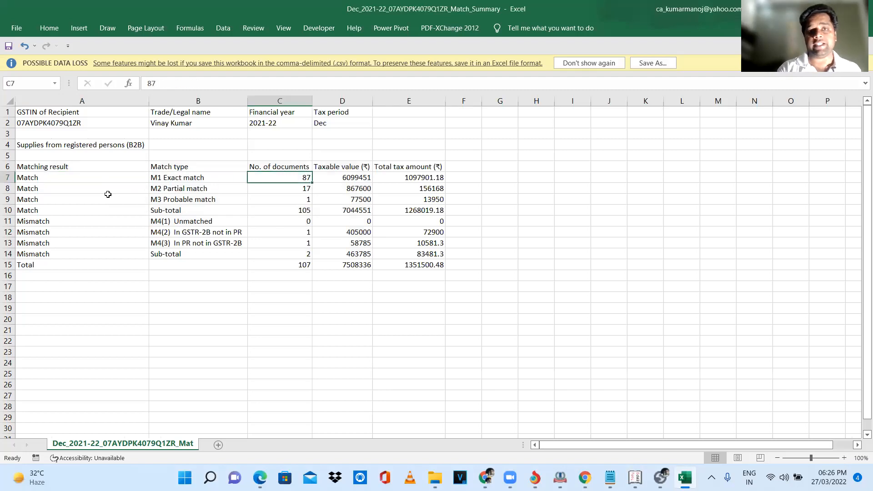
pyautogui.press('Down')
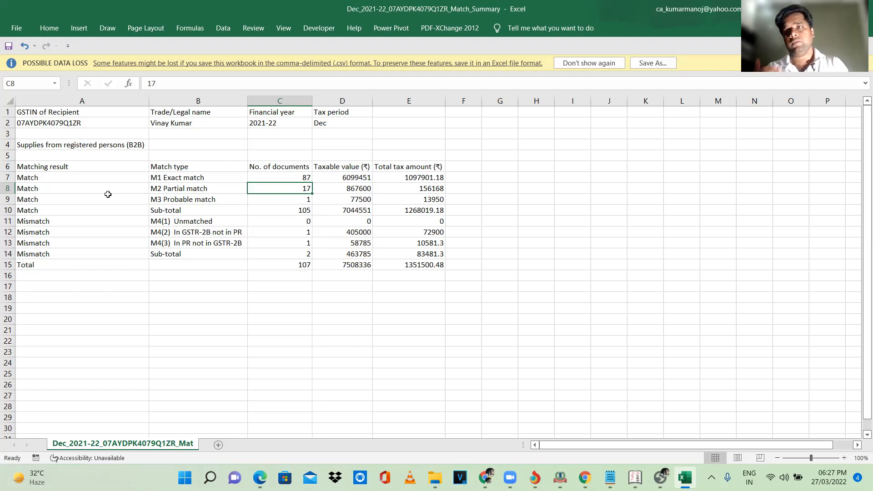
pyautogui.press('Down')
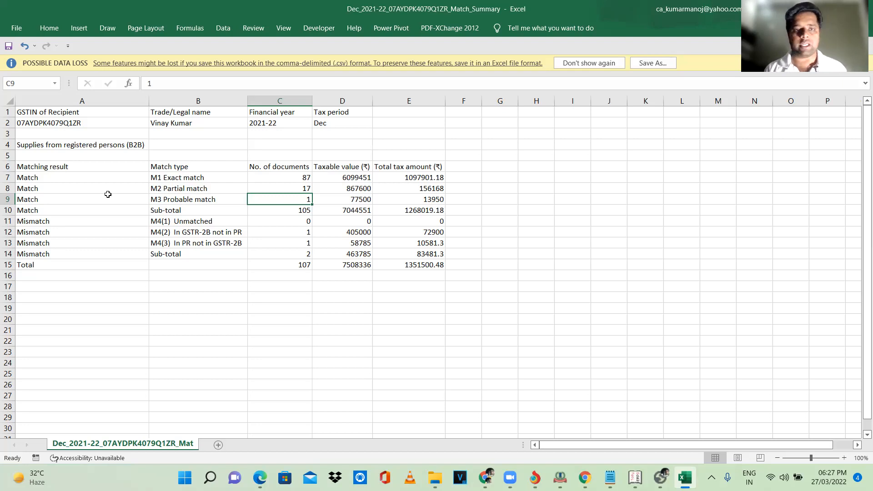
pyautogui.press('Down')
pyautogui.press('Down')
pyautogui.press('Down')
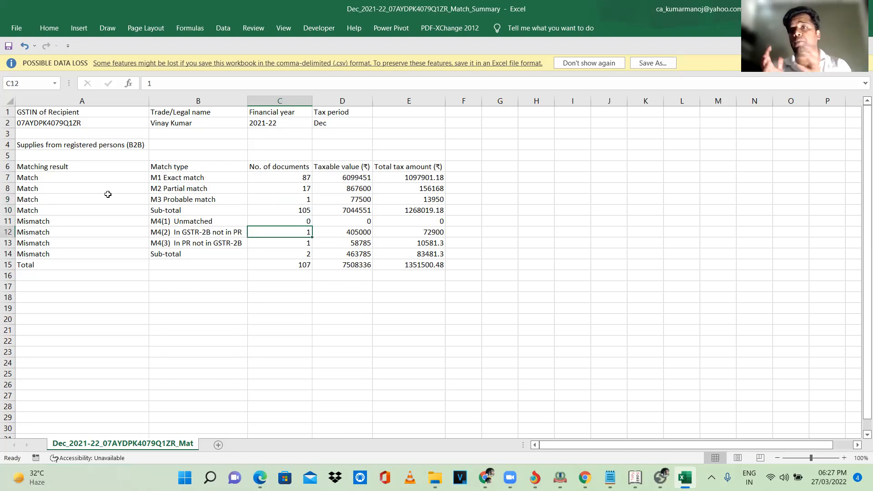
# Highlight the M4(2) and M4(3) mismatch rows across columns A to E for review, and switch back to the GST matching tool
pyautogui.press('Right')
pyautogui.press('Right')
pyautogui.hotkey('shift', 'Down')
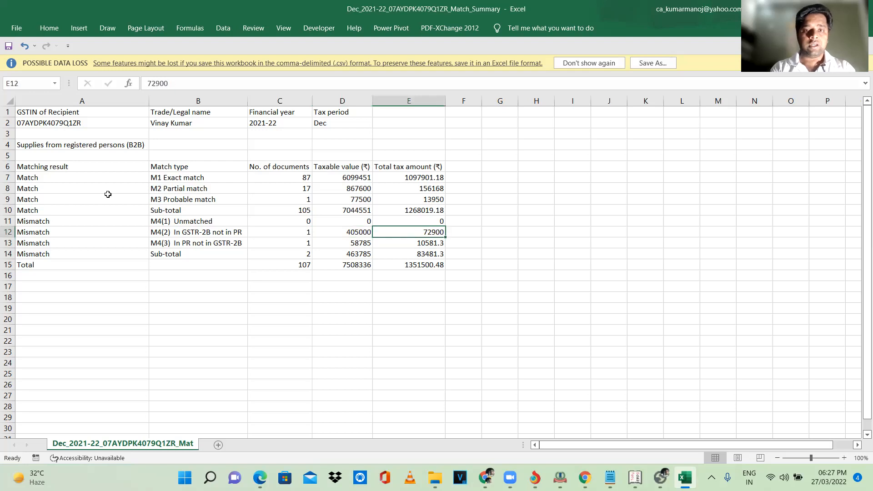
pyautogui.hotkey('shift', 'Left')
pyautogui.hotkey('shift', 'Left')
pyautogui.hotkey('shift', 'Left')
pyautogui.hotkey('shift', 'Left')
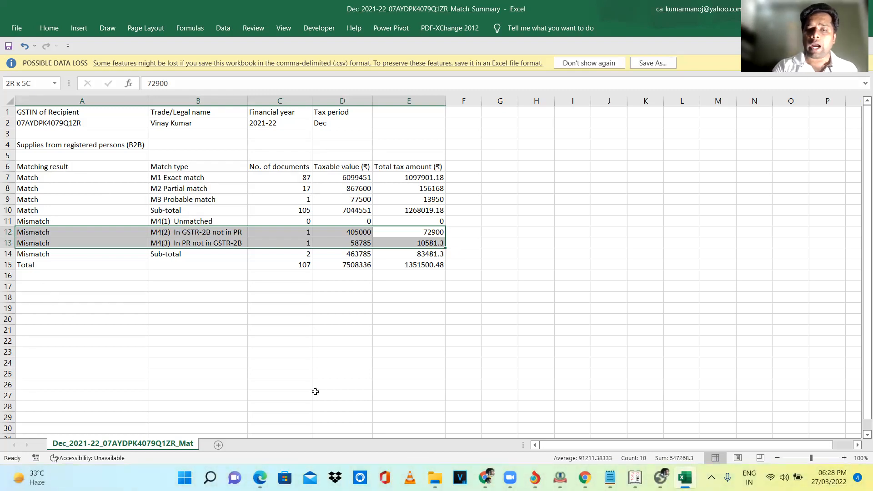
pyautogui.click(509, 462)
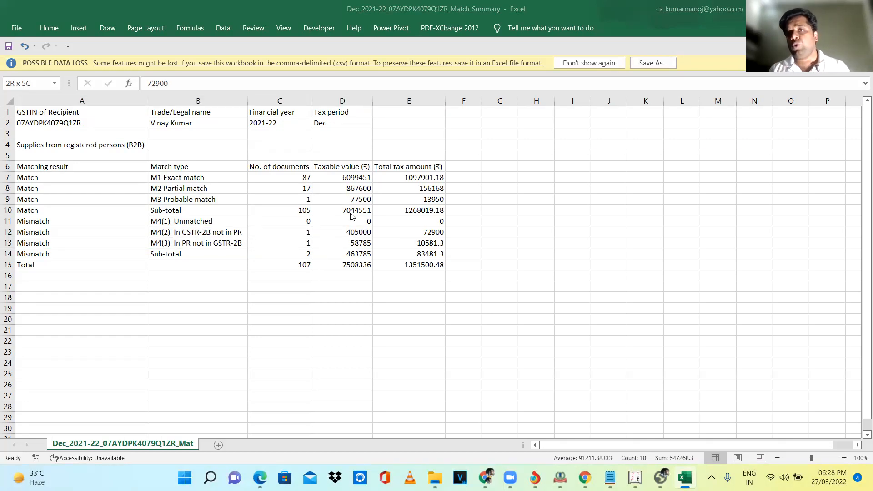
pyautogui.hotkey('alt', 'Tab')
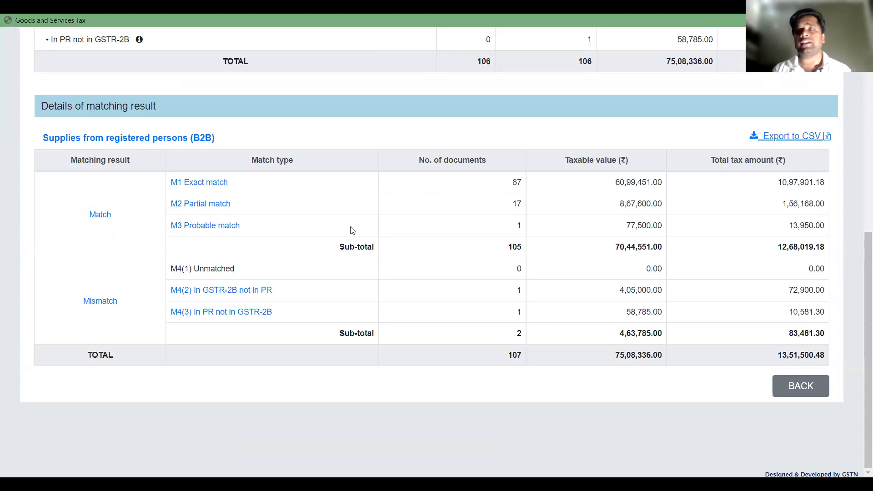